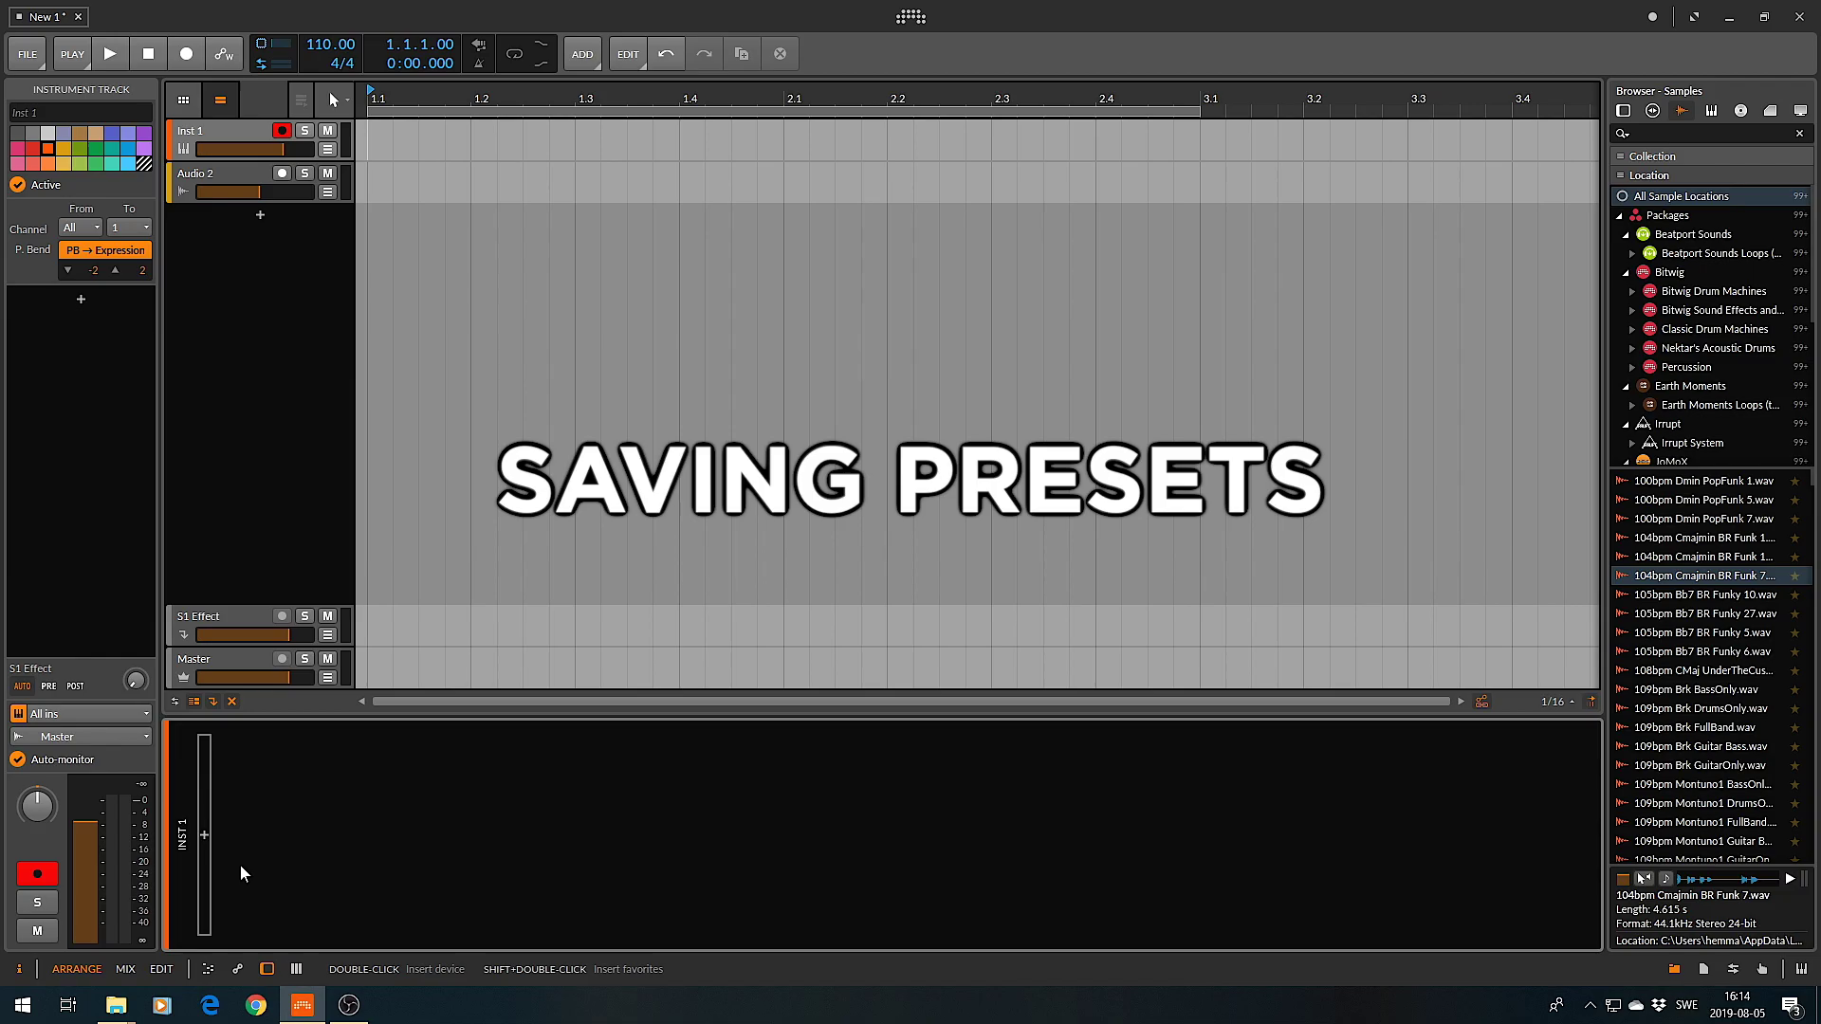
- Insert a Sampler on the instrument track and load 104bpm Cmajmin BR Funk 7.wav into it
double_click(242, 875)
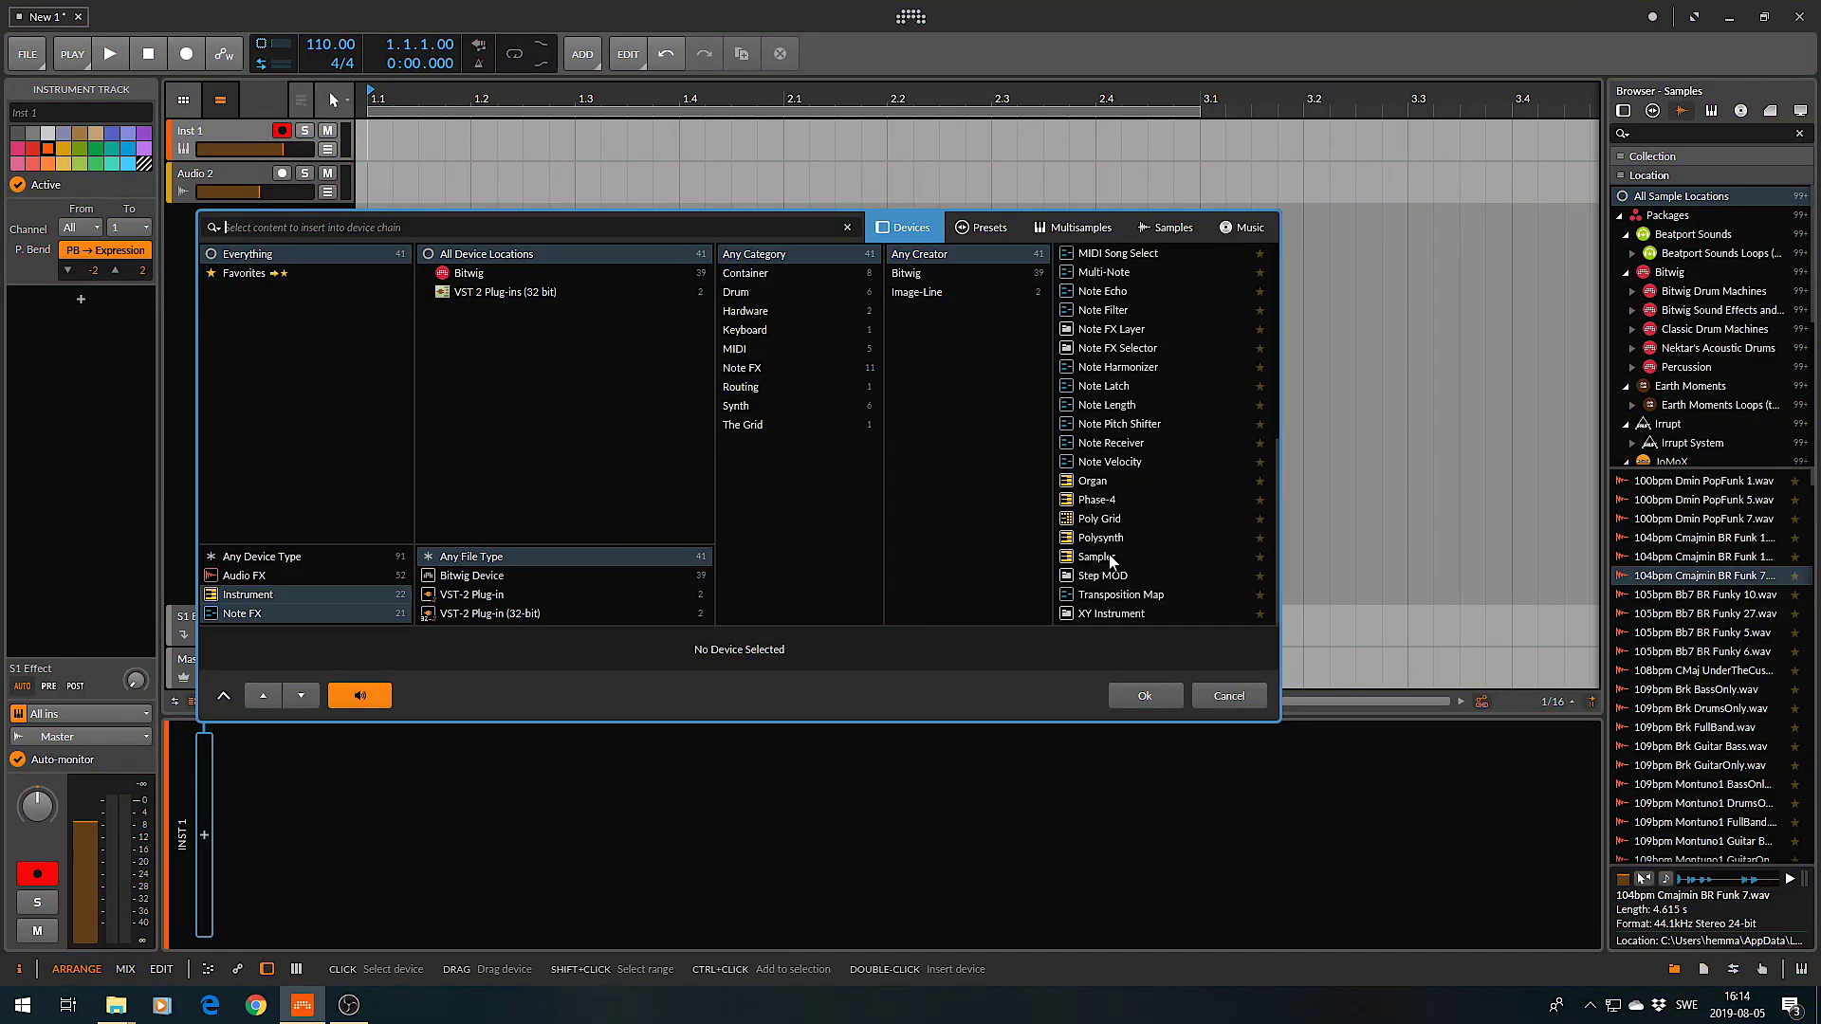
left_click(1099, 556)
left_click(1146, 695)
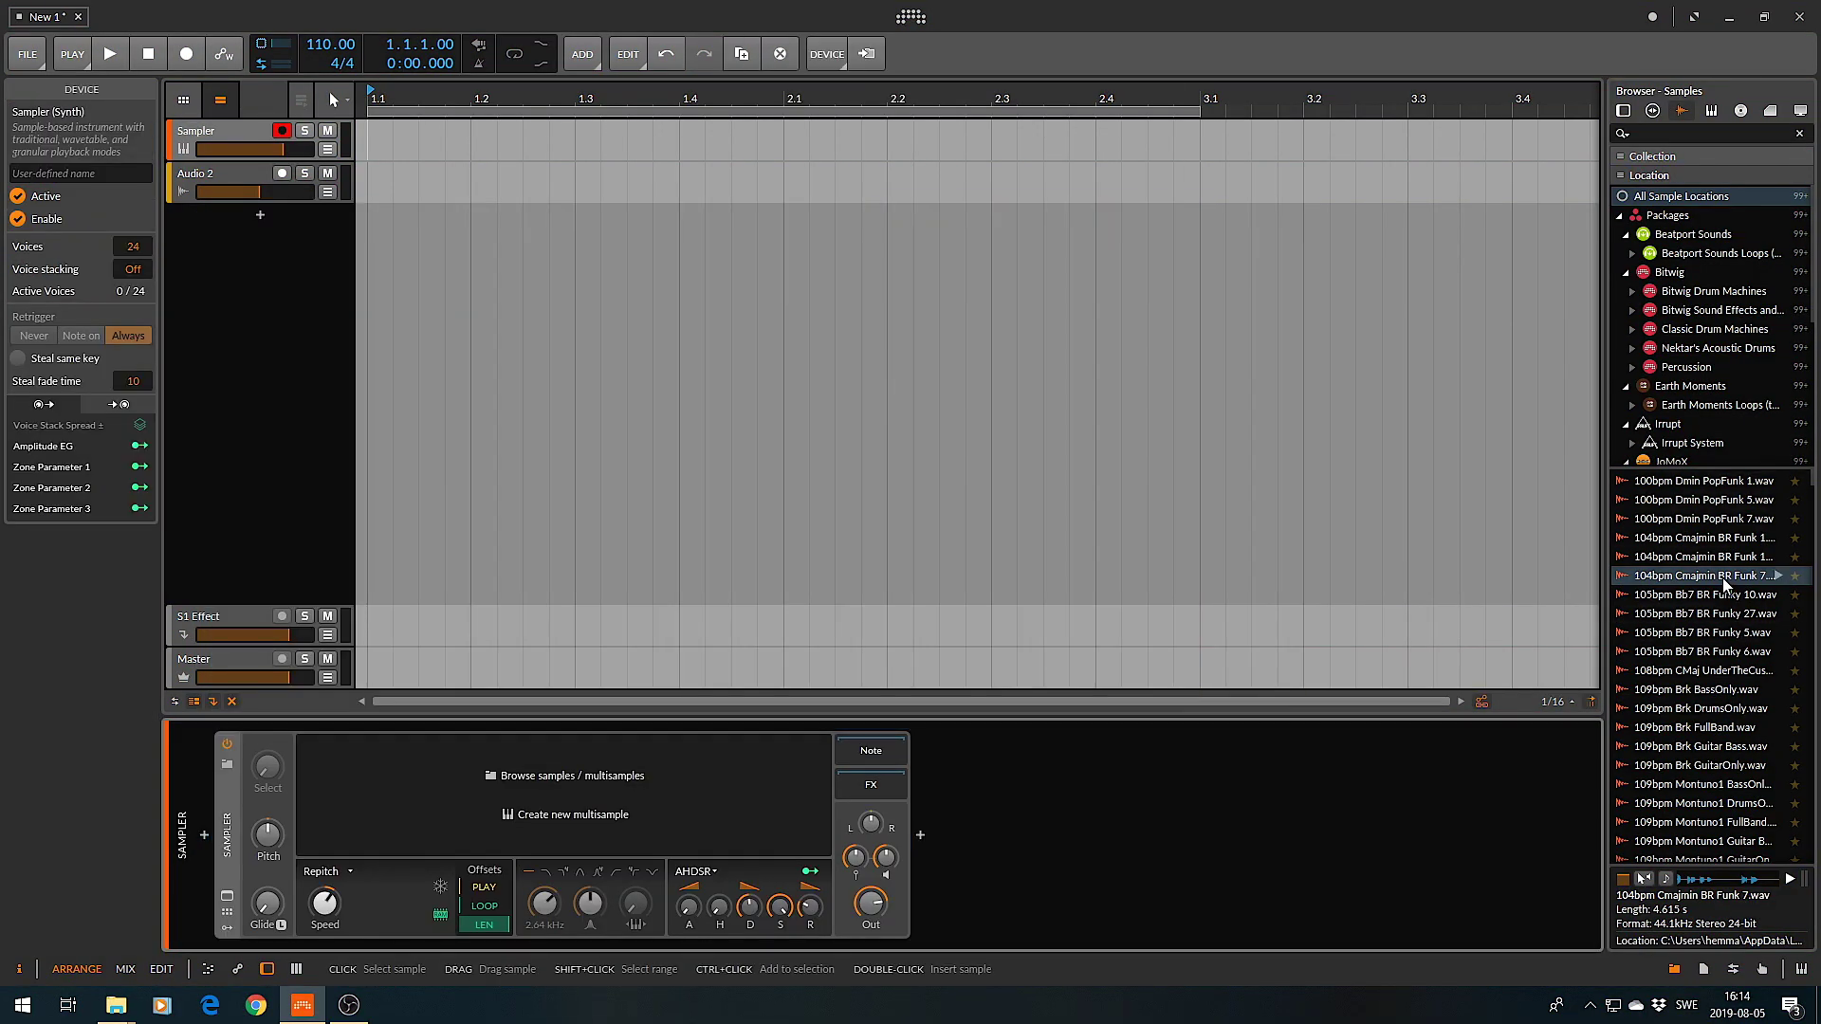
left_click_drag(1725, 577, 569, 796)
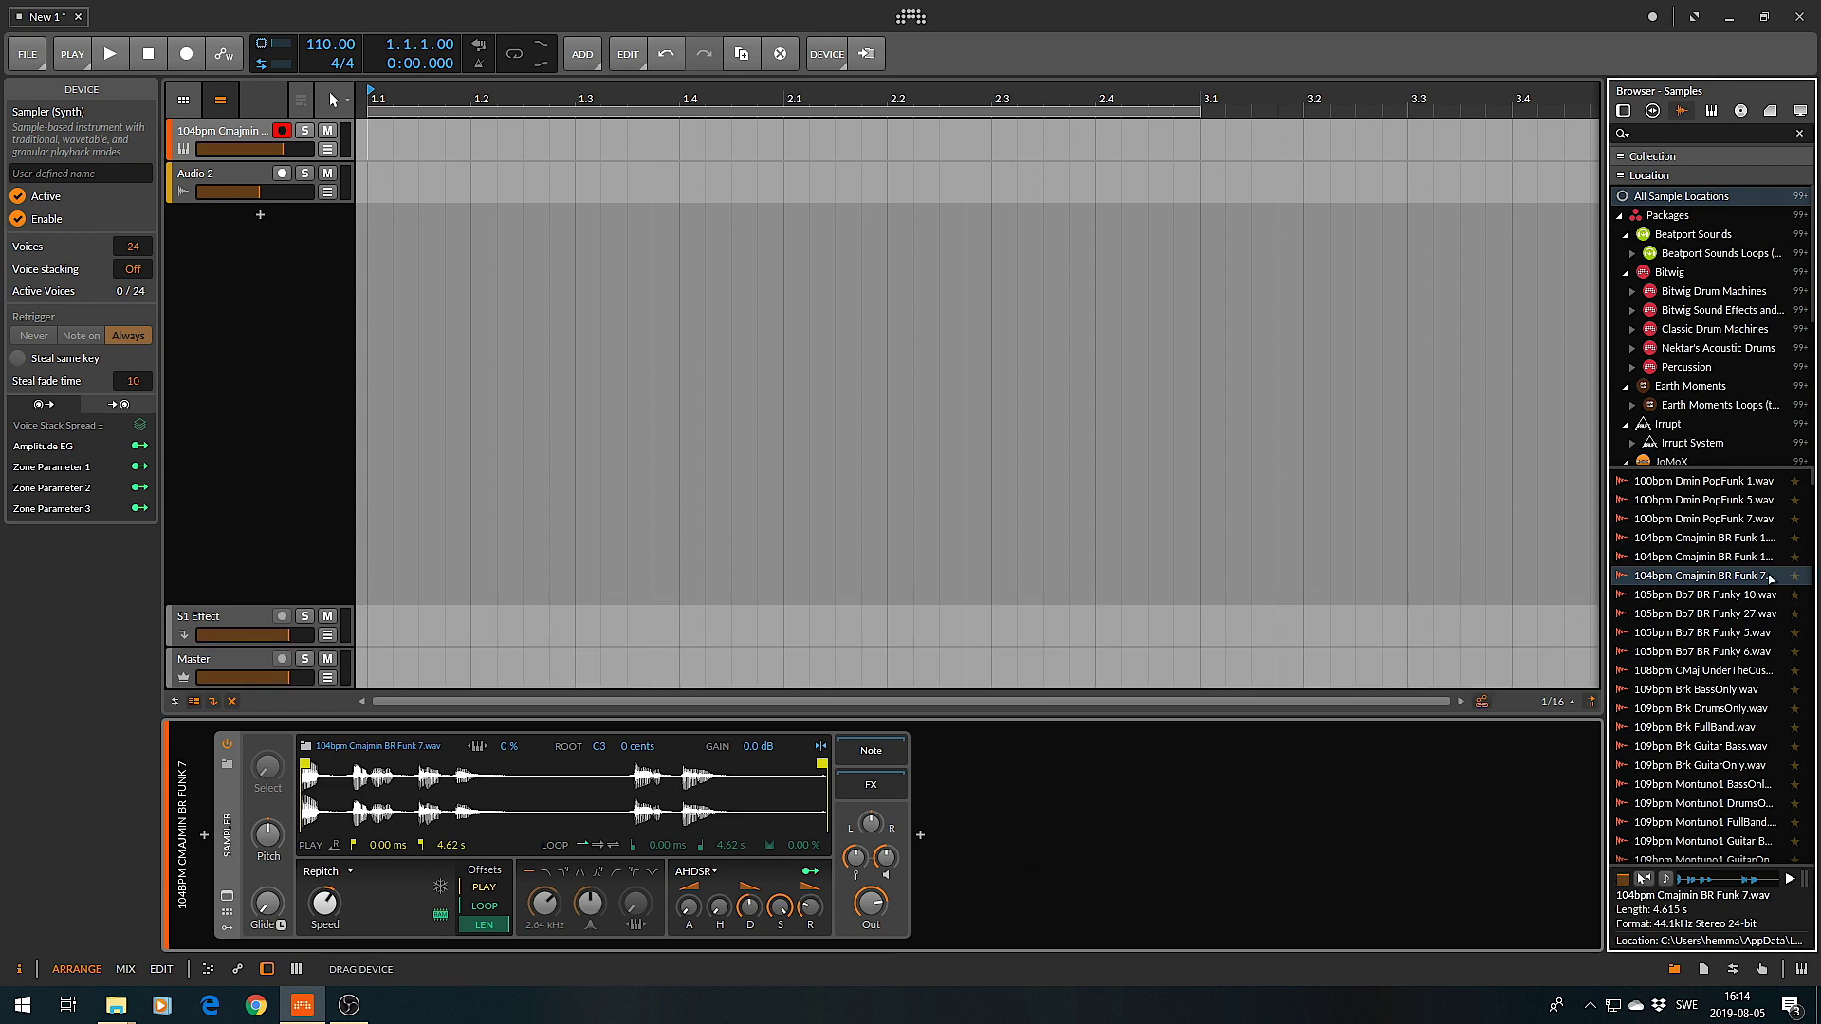
- Save the Sampler as library preset 'Flute Loop', category Winds, tags wind, flute, loop
key("ctrl+s")
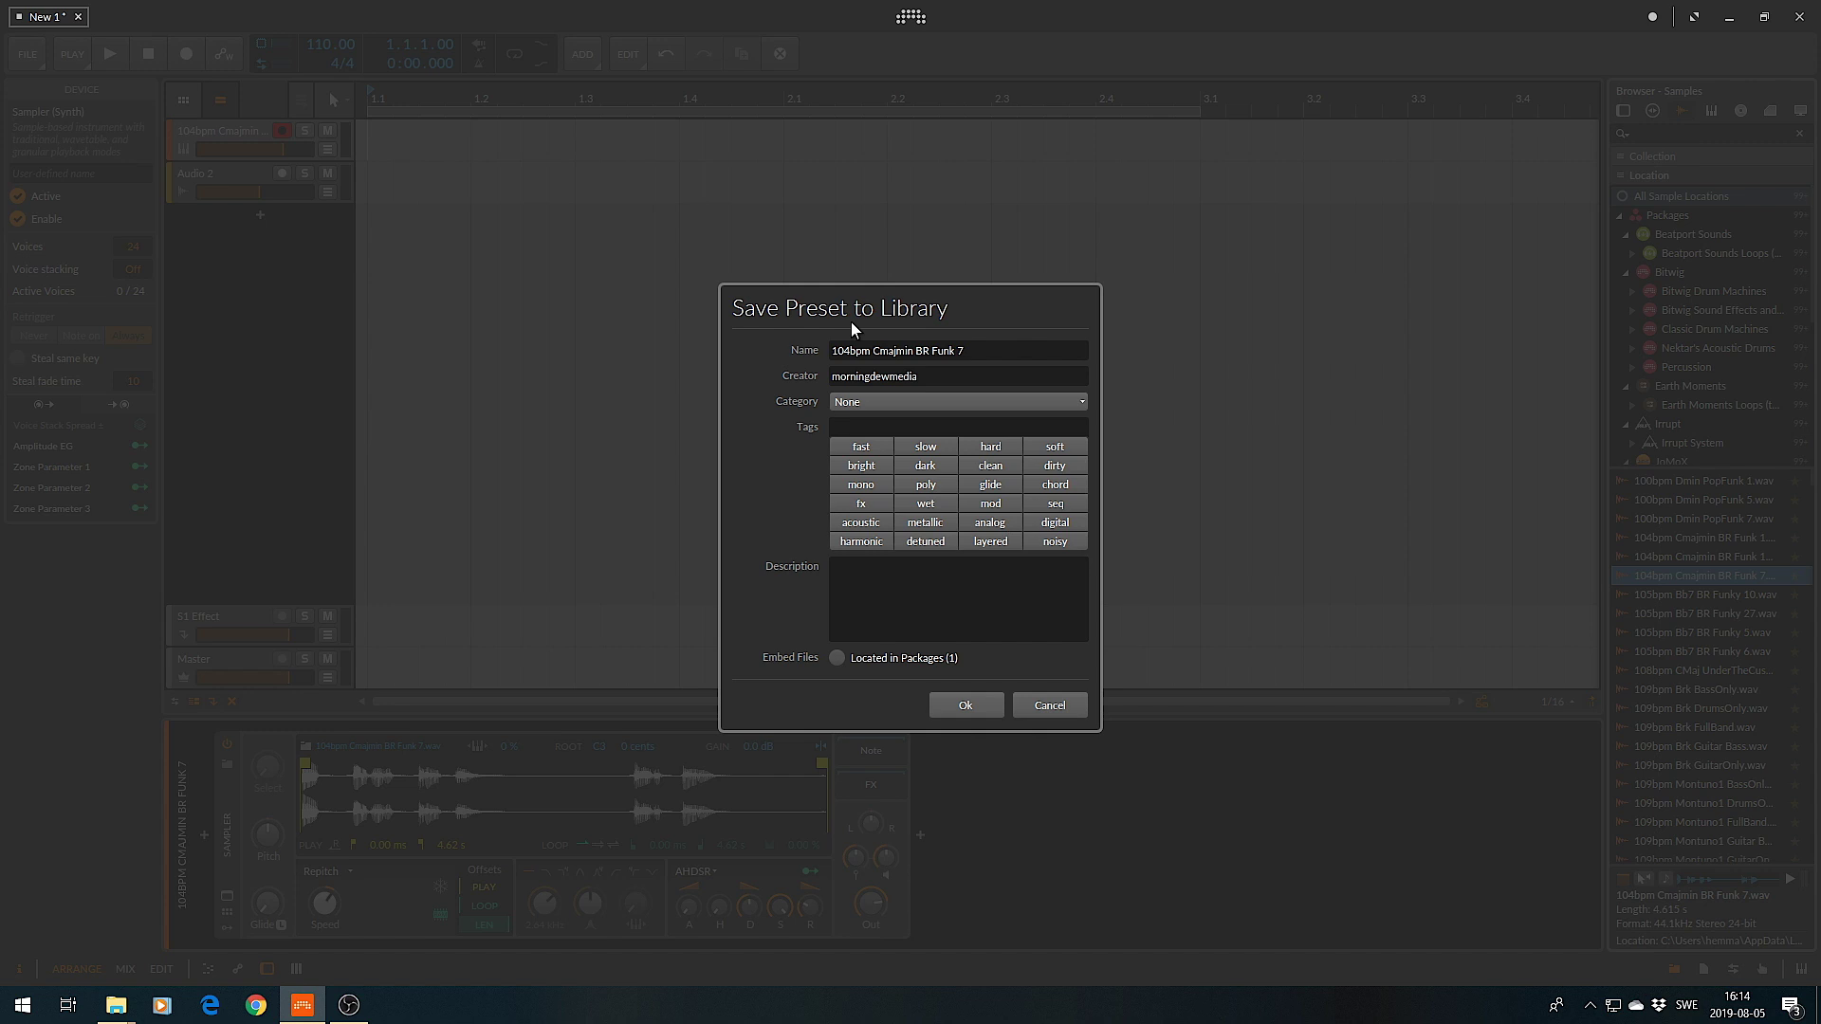
left_click_drag(1004, 351, 727, 332)
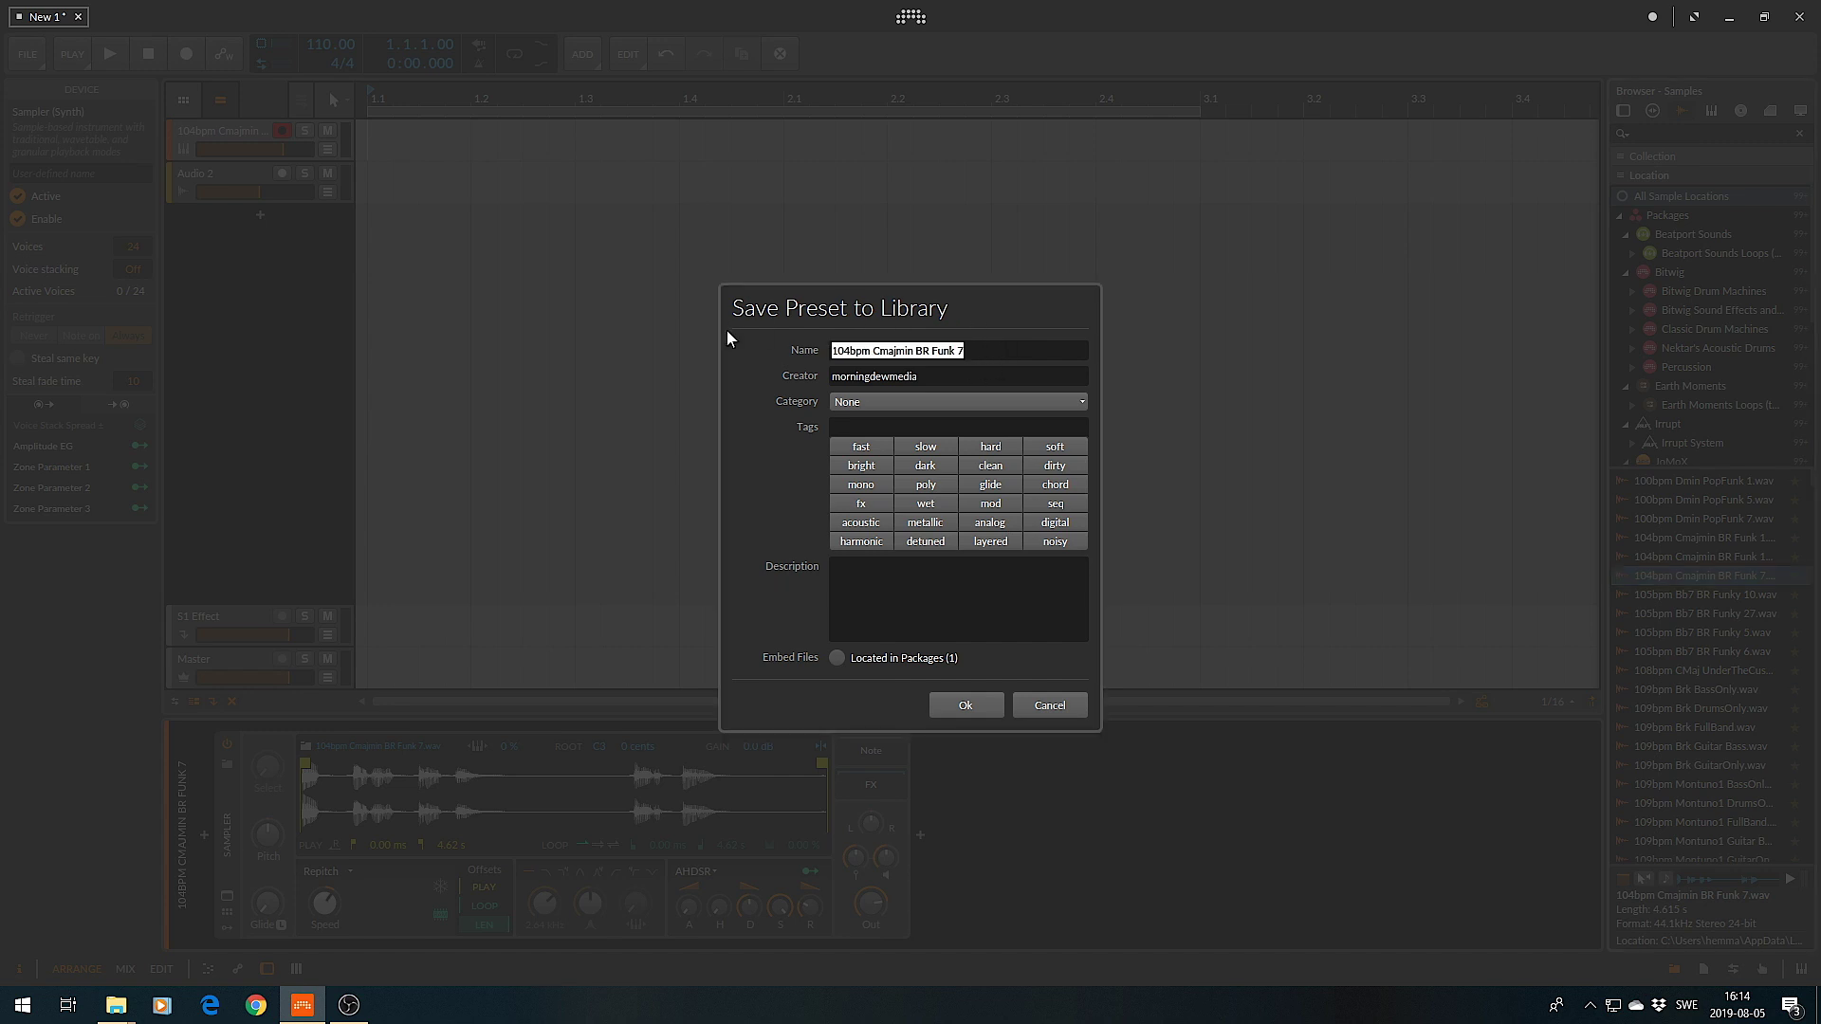
type("Flute L")
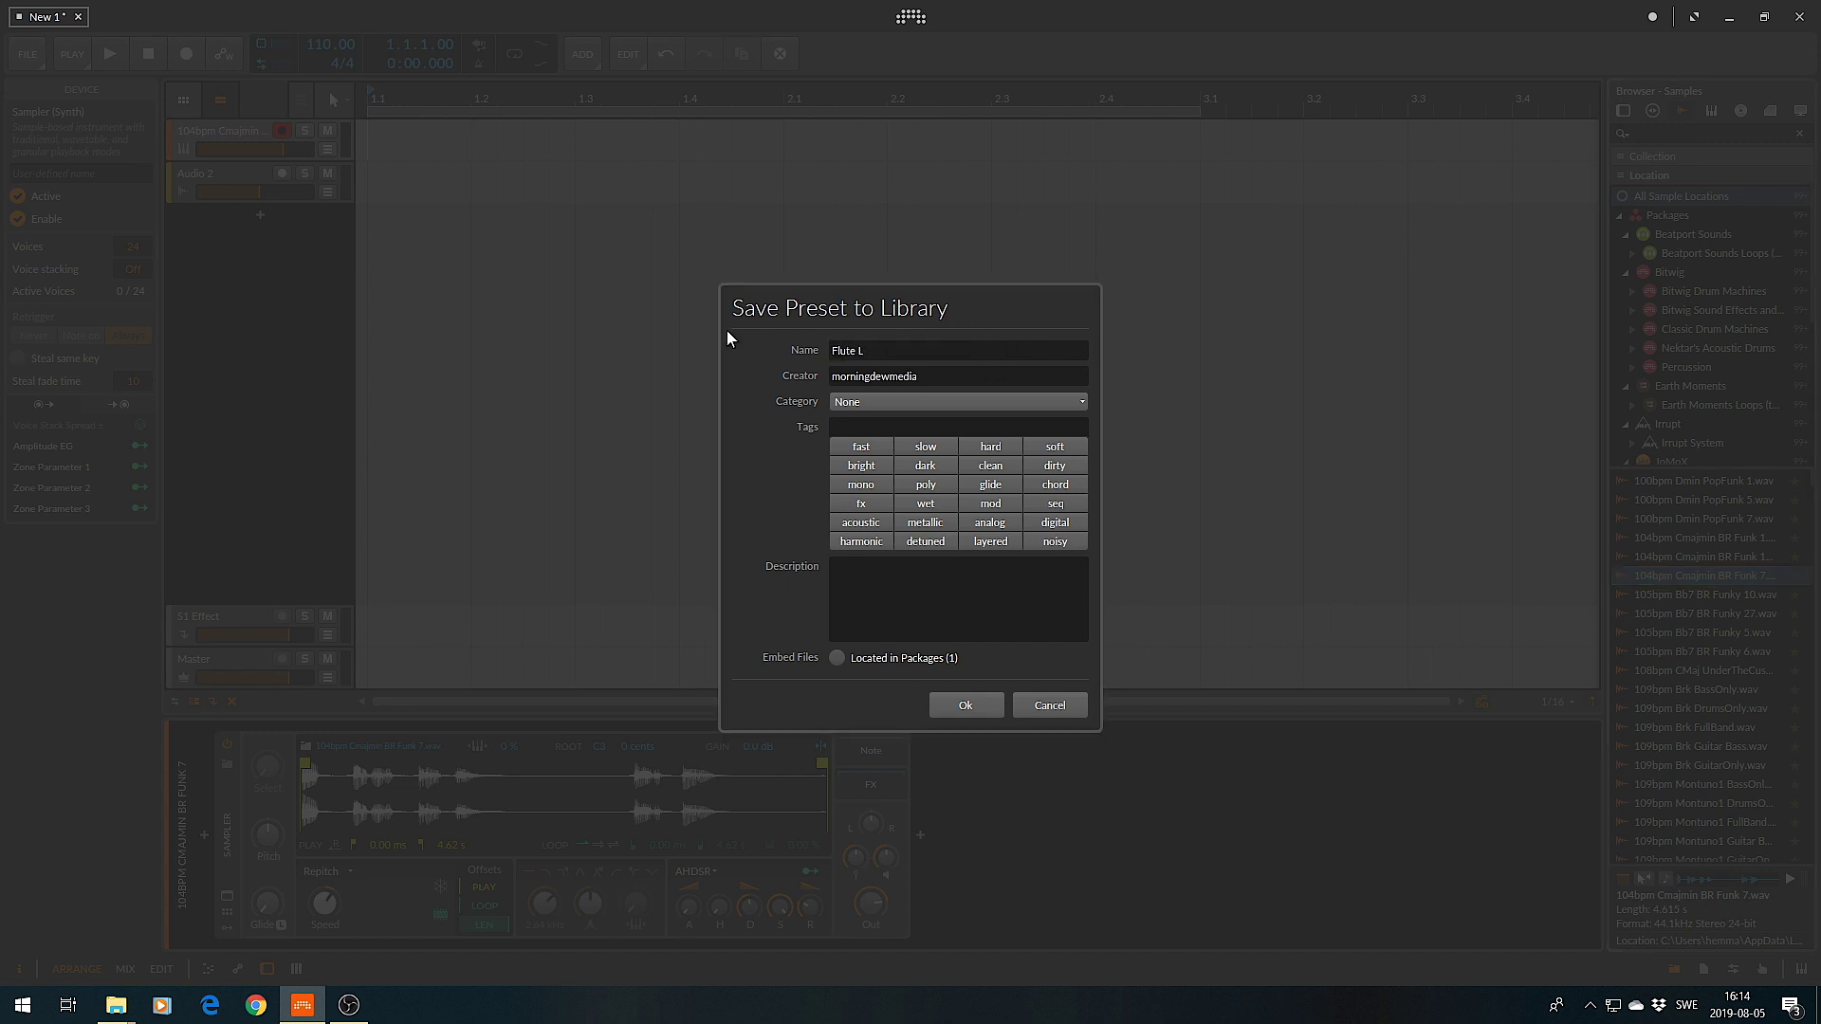
type("oop")
left_click(872, 403)
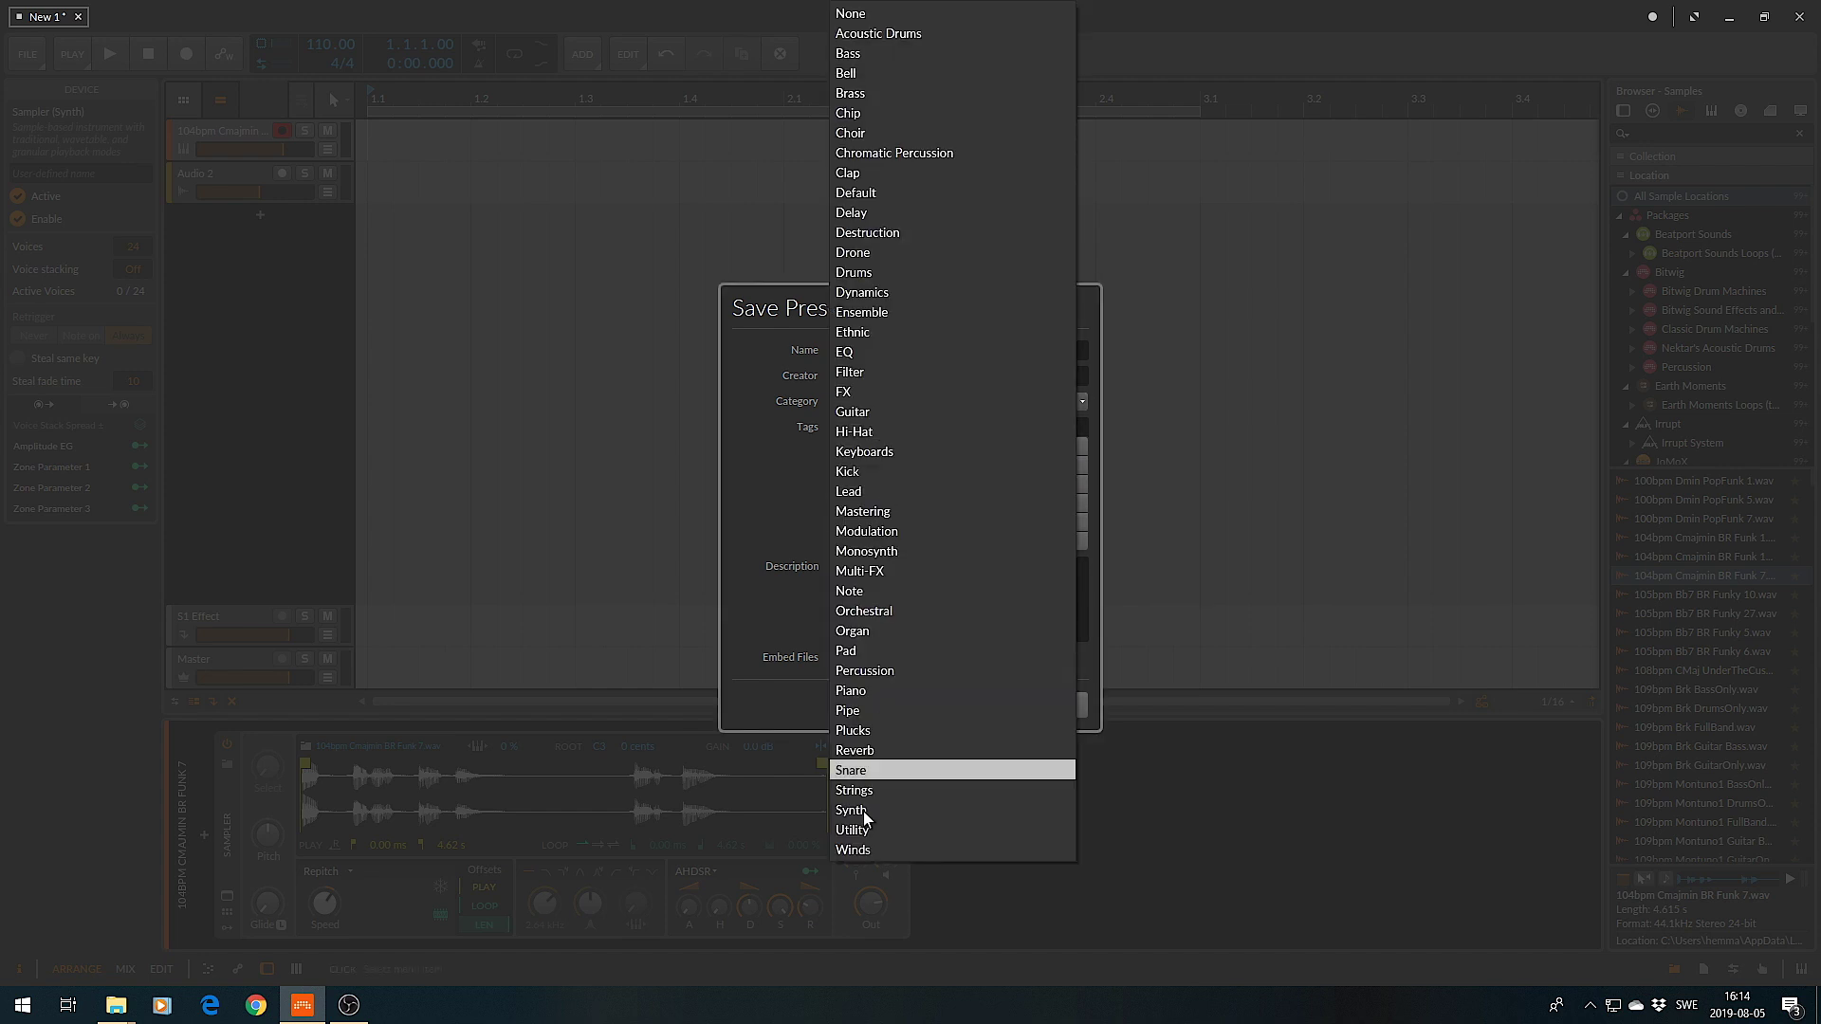
left_click(861, 852)
left_click(869, 430)
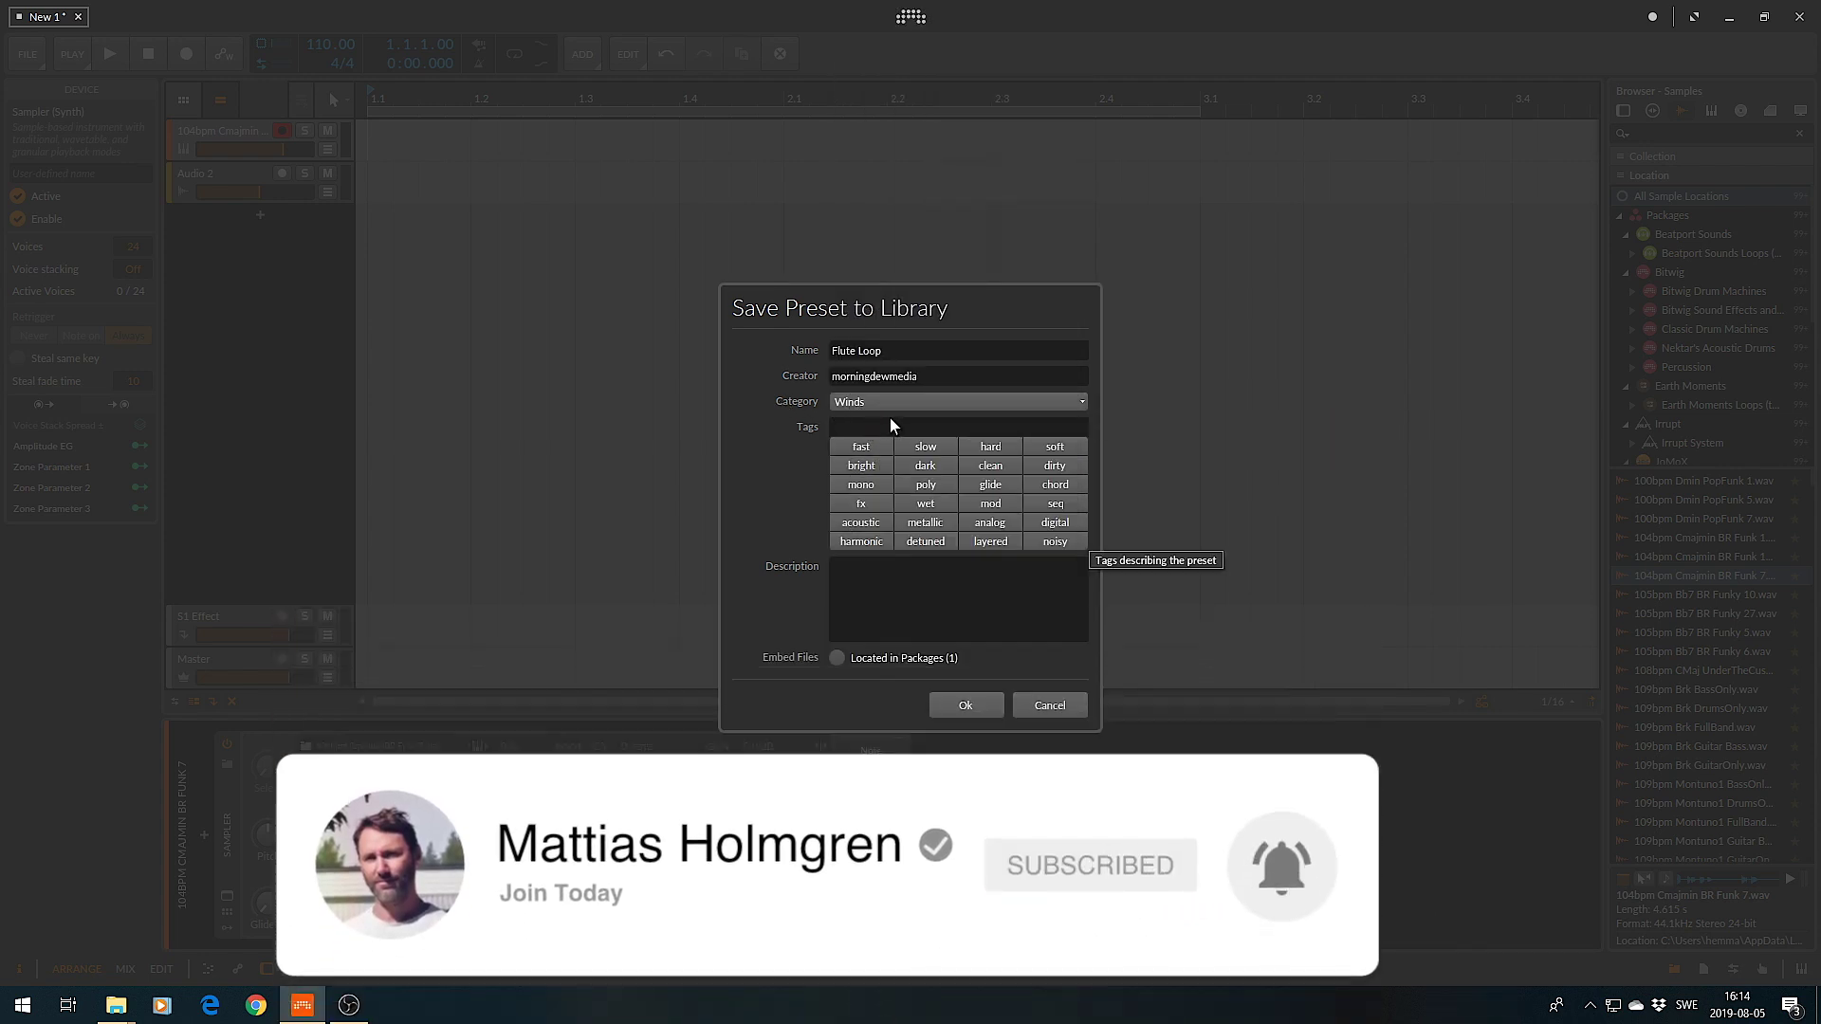
type("wind")
key("Return")
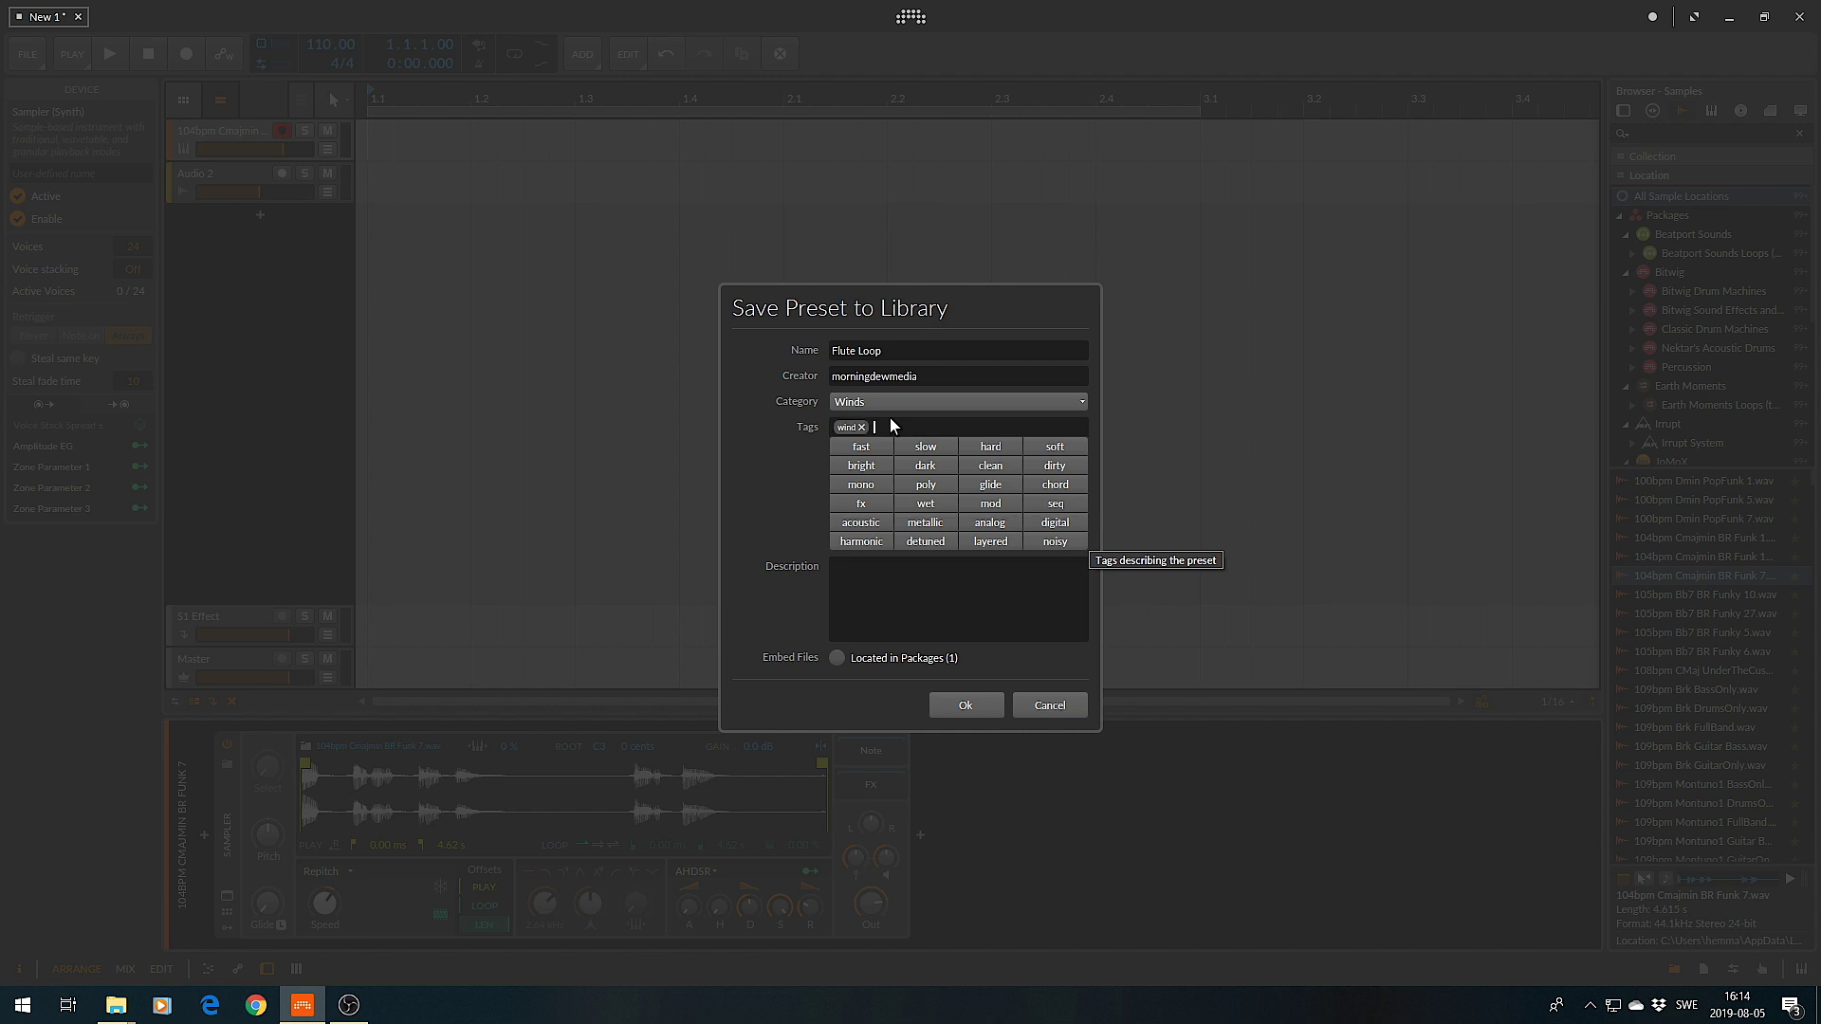
type(" flute")
key("Return")
type("loop")
key("Return")
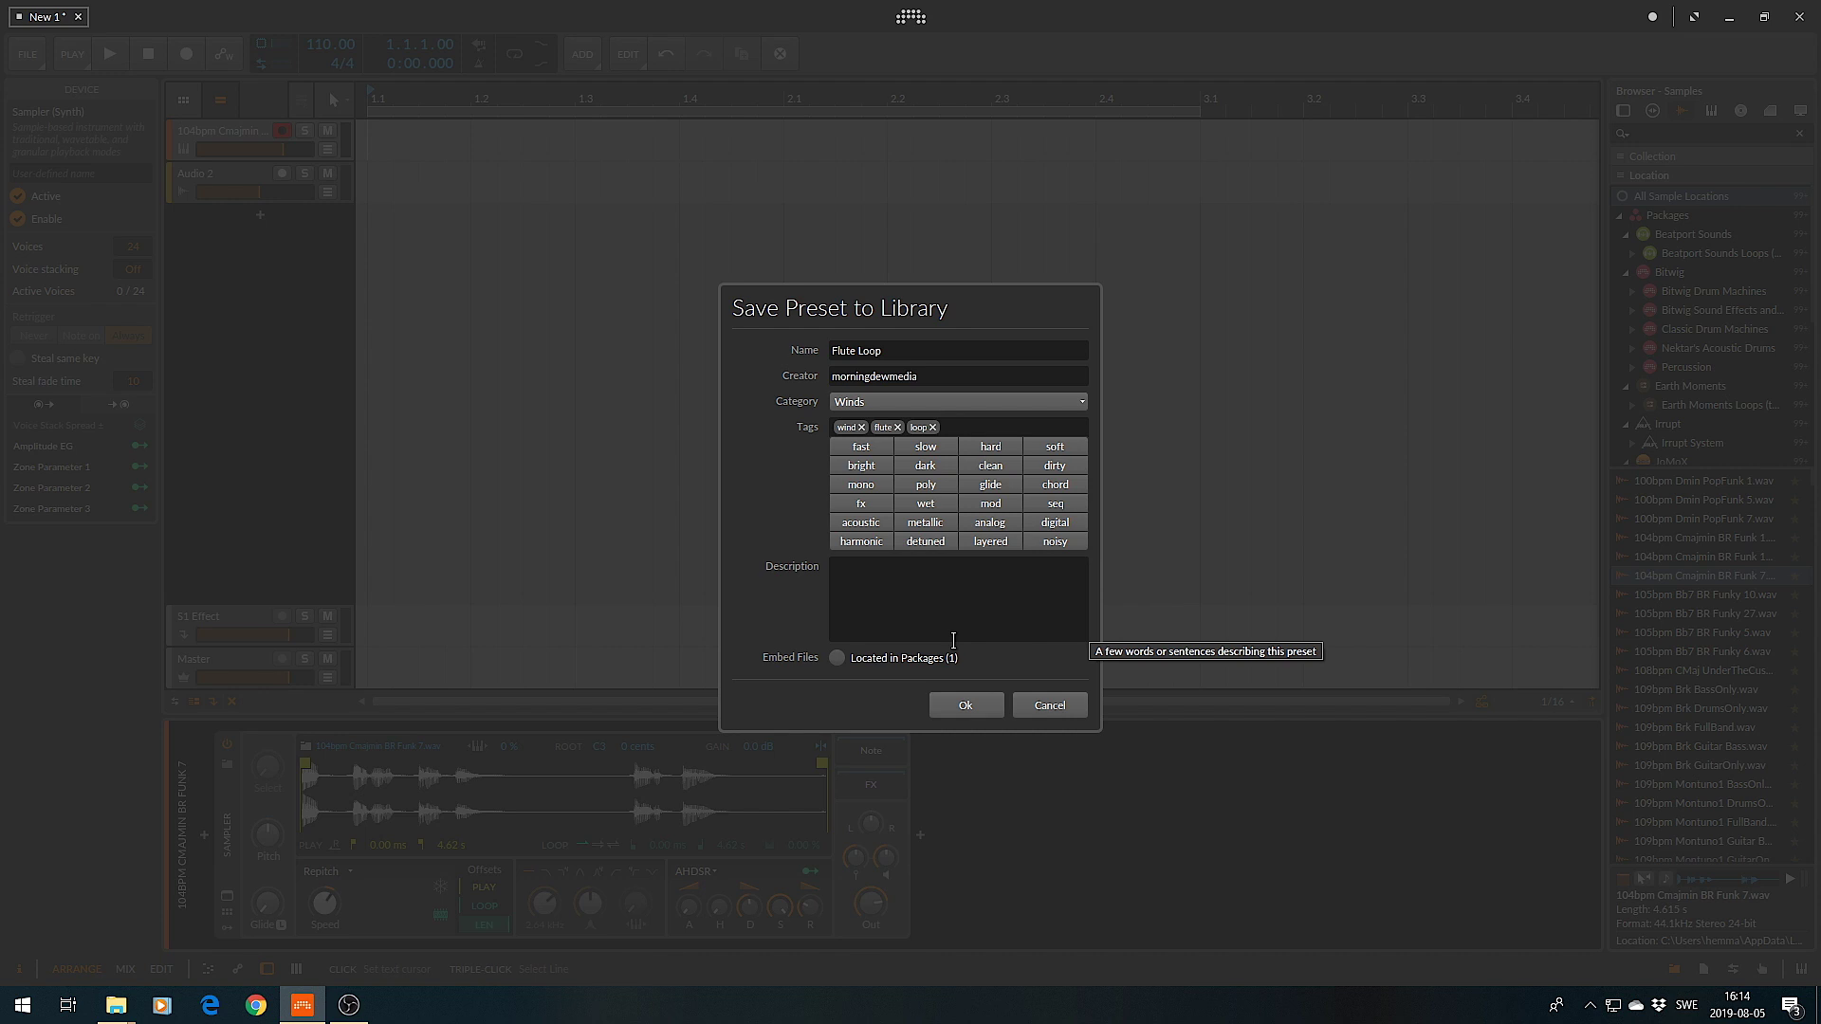
left_click(928, 611)
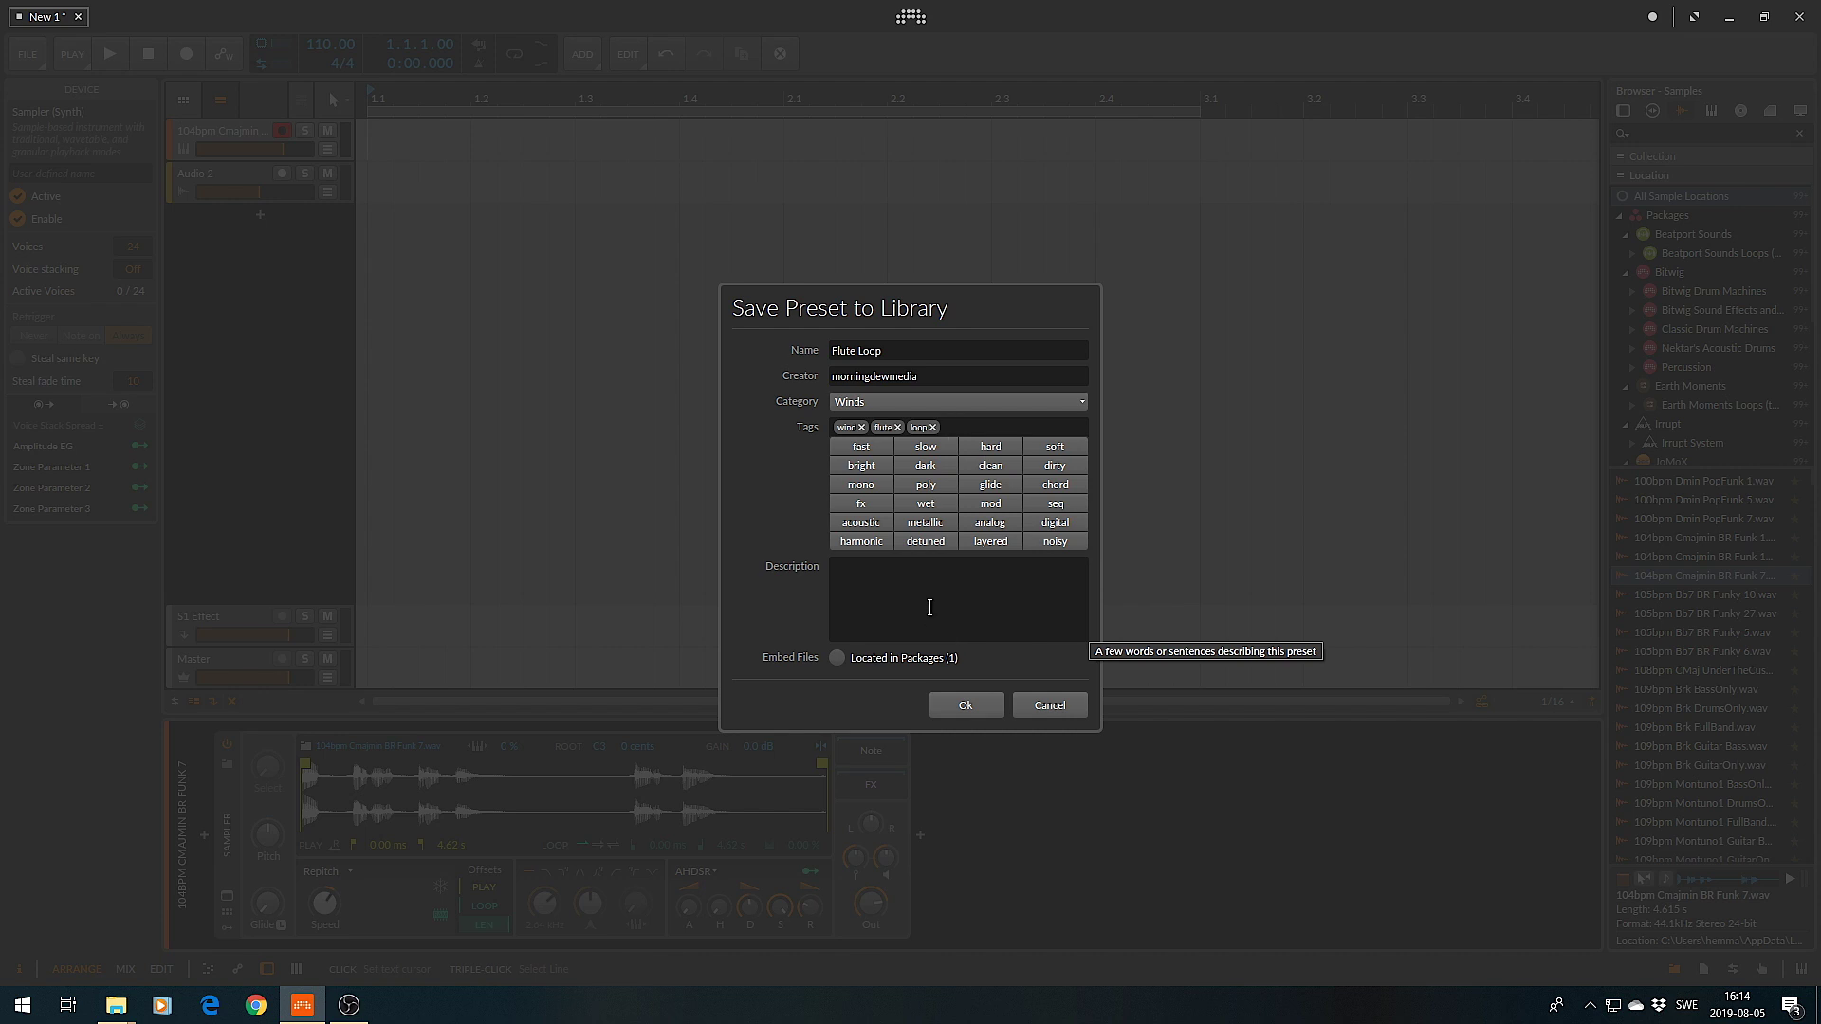
left_click(966, 706)
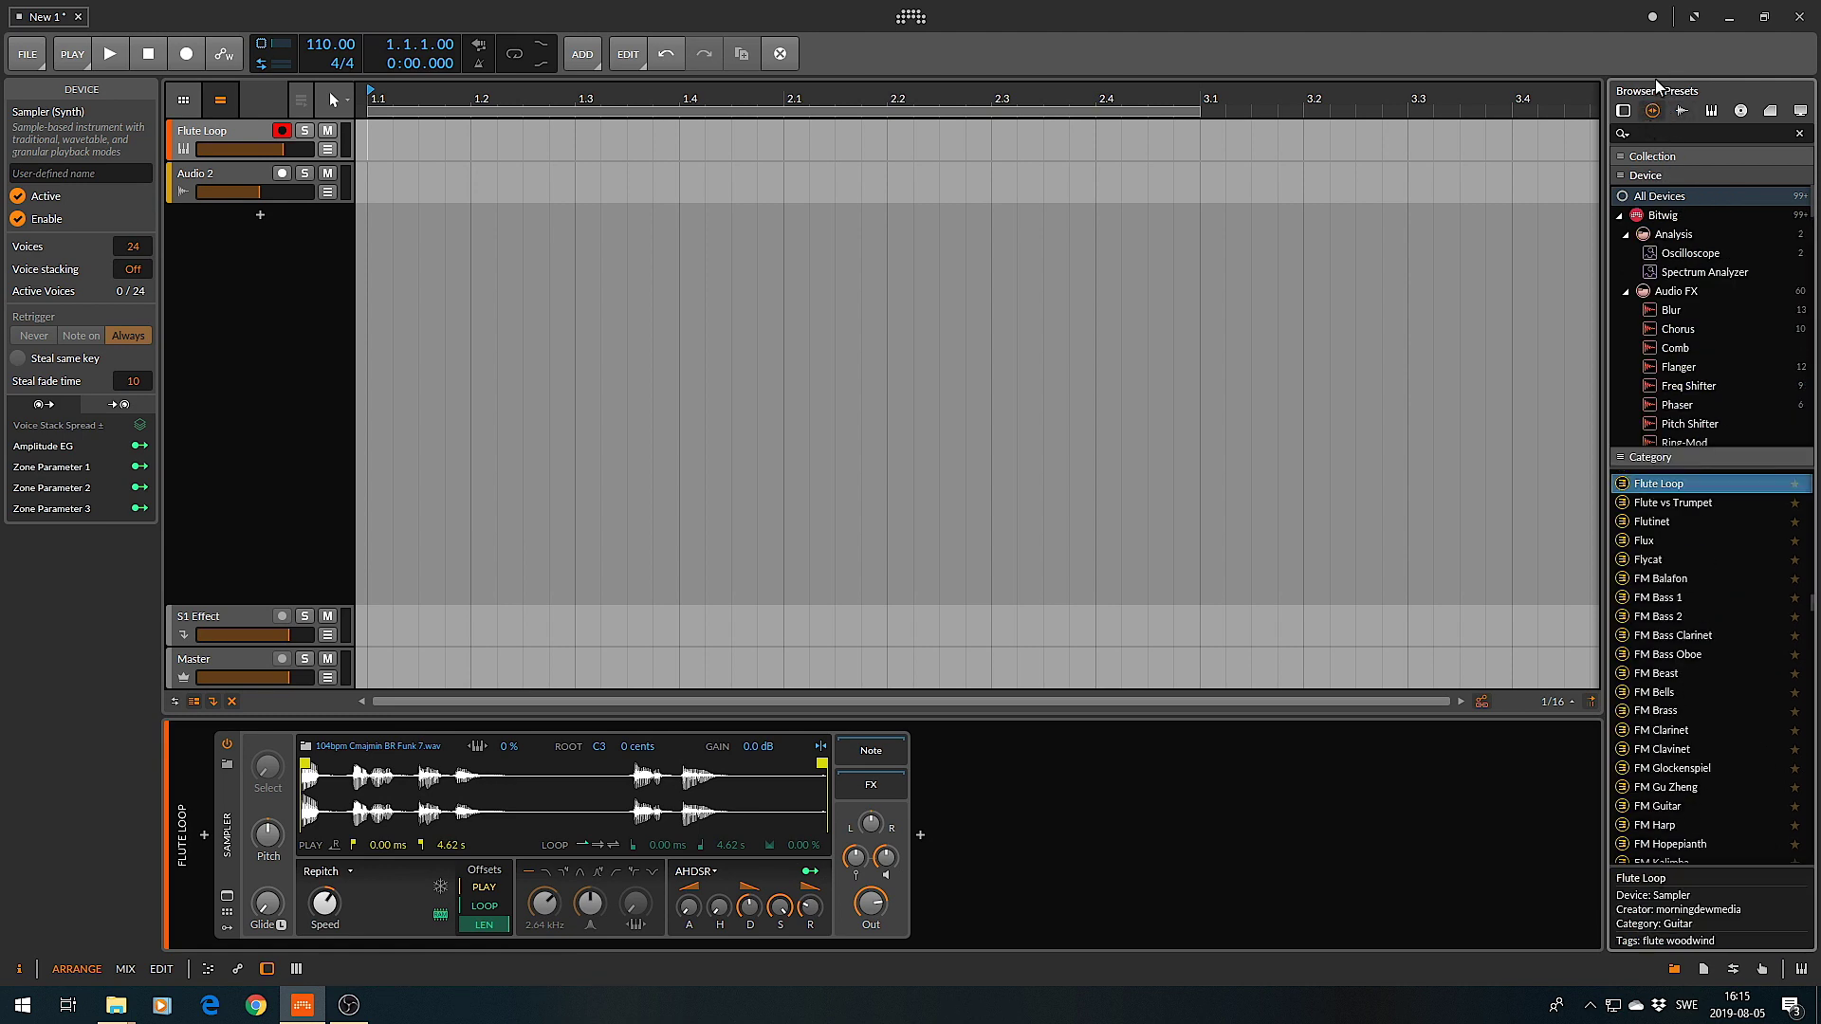
- Search the Presets browser for 'flute' and reveal the Flute Loop preset file
left_click(1636, 133)
type("flute")
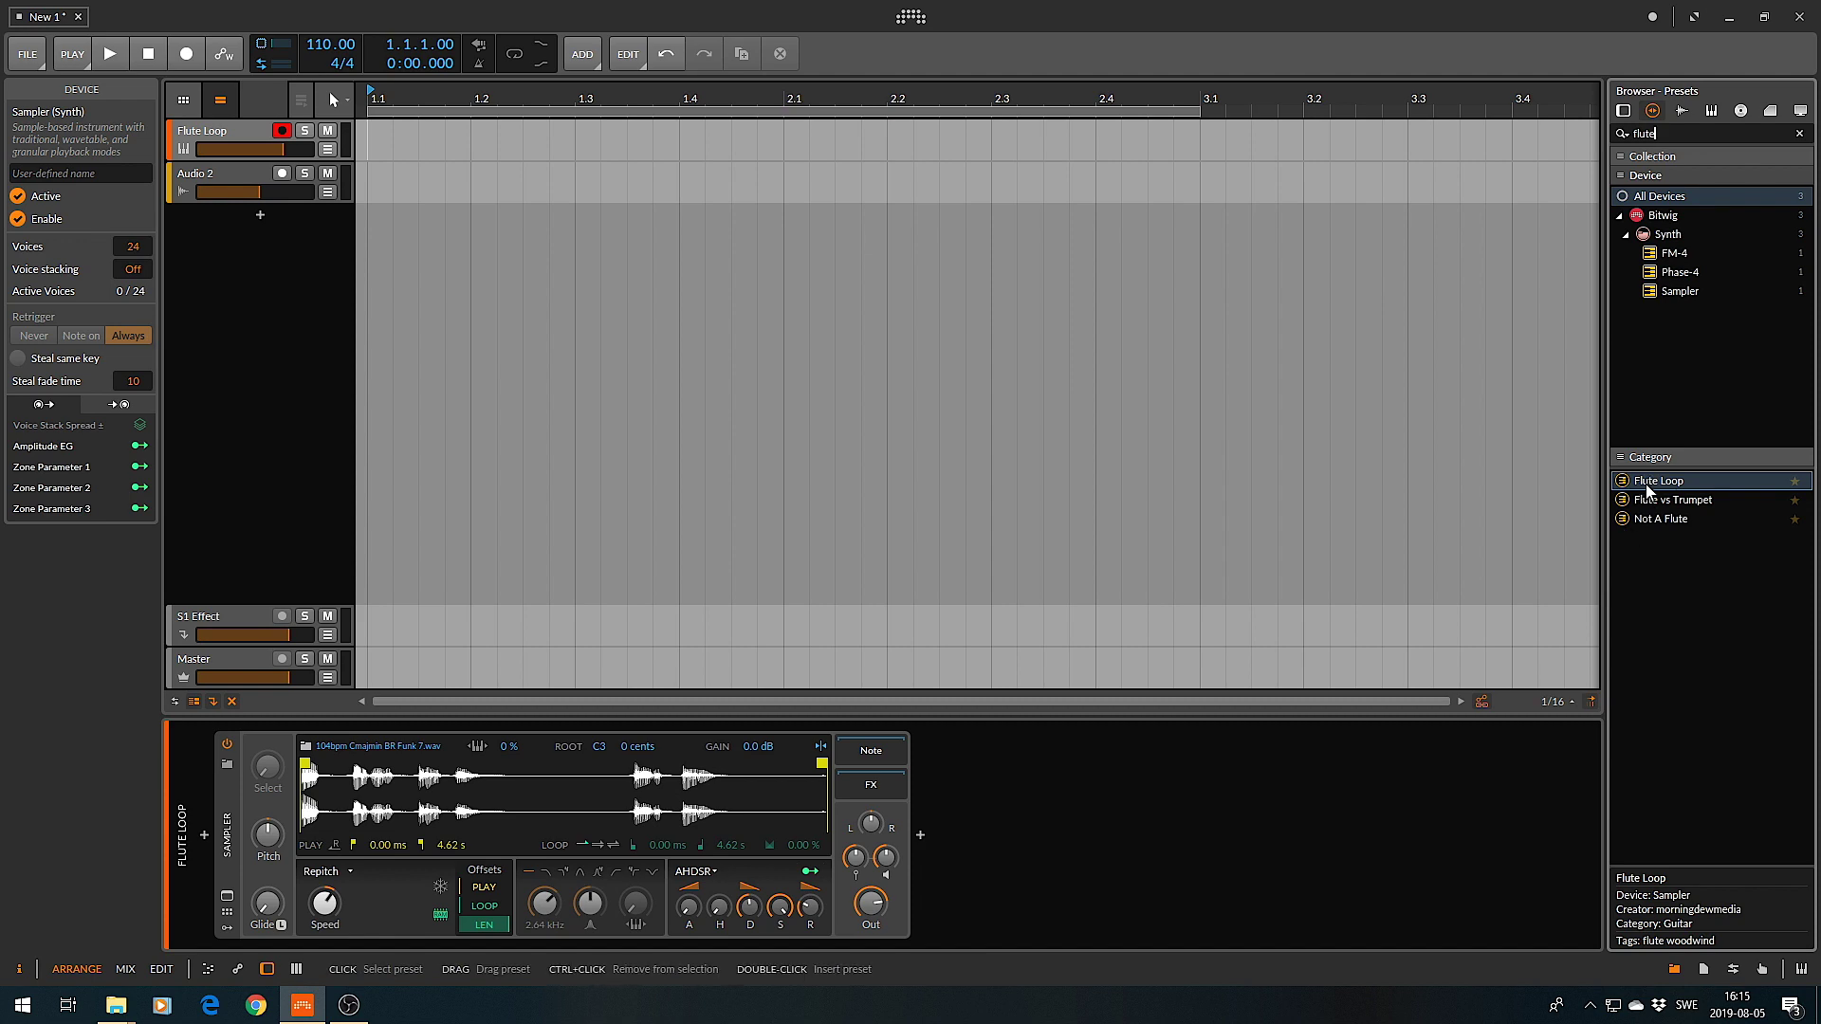
right_click(1650, 485)
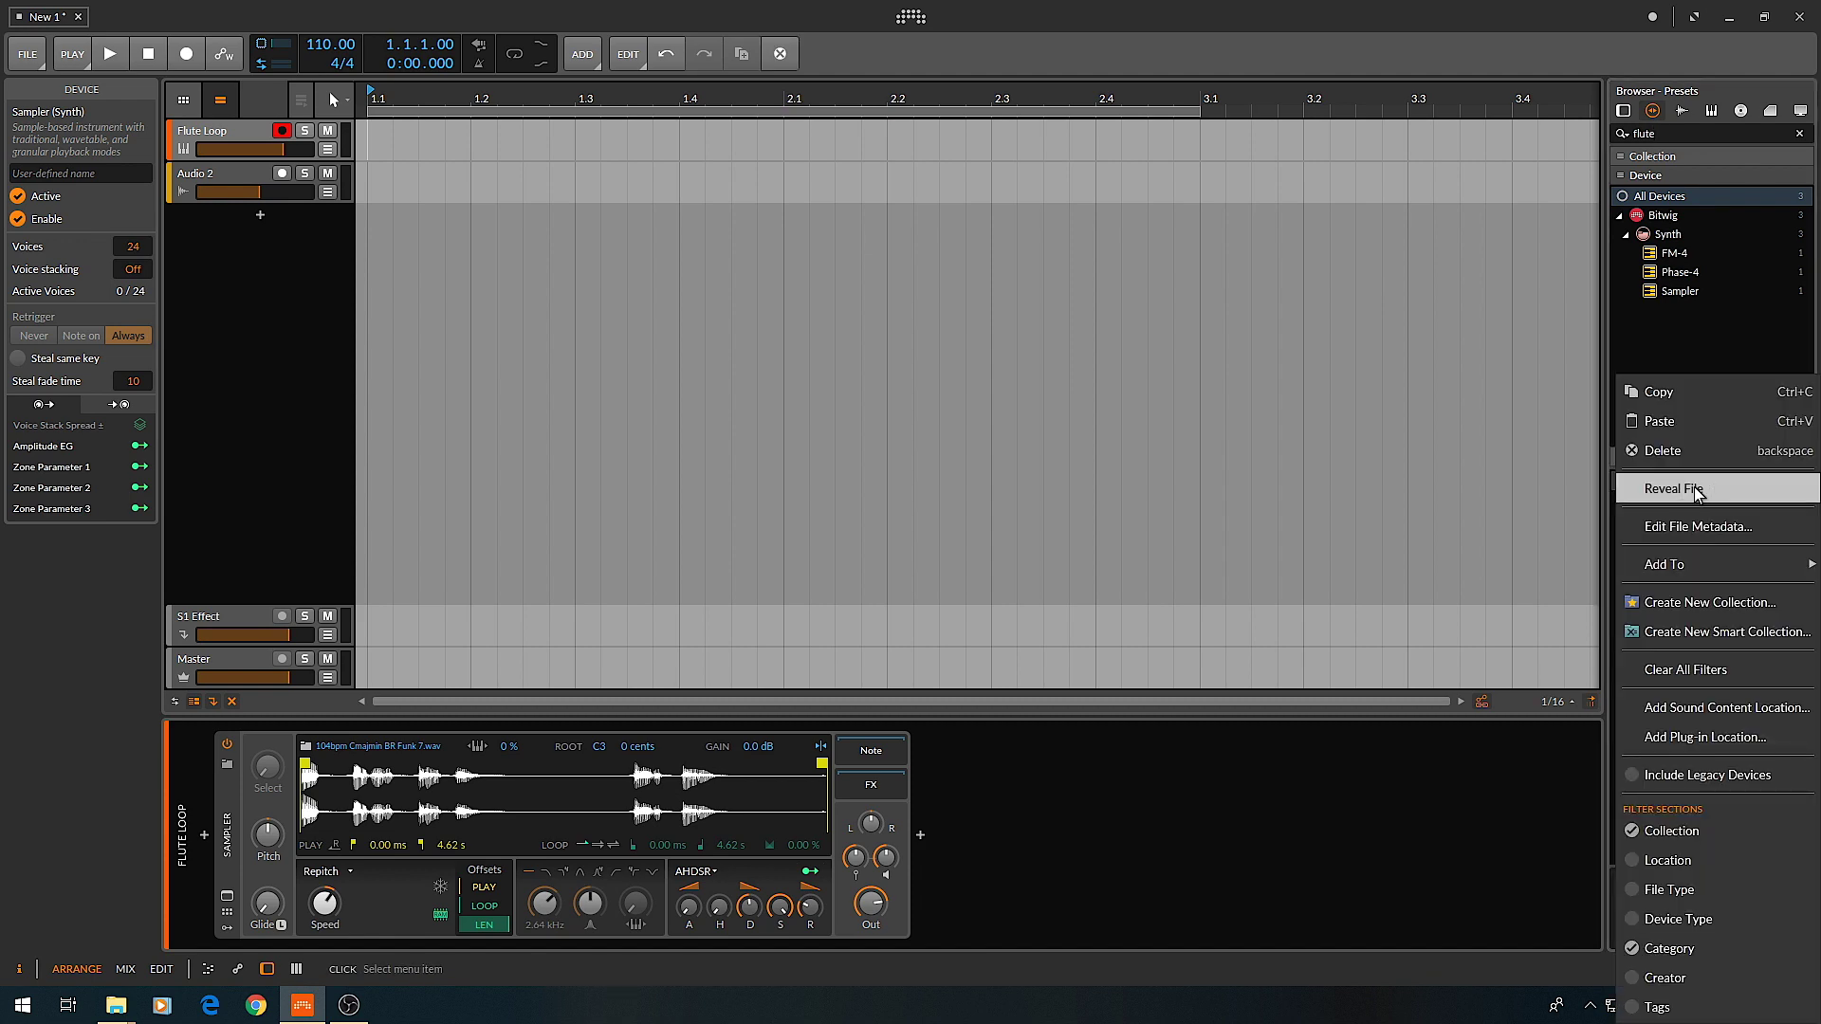
left_click(1676, 488)
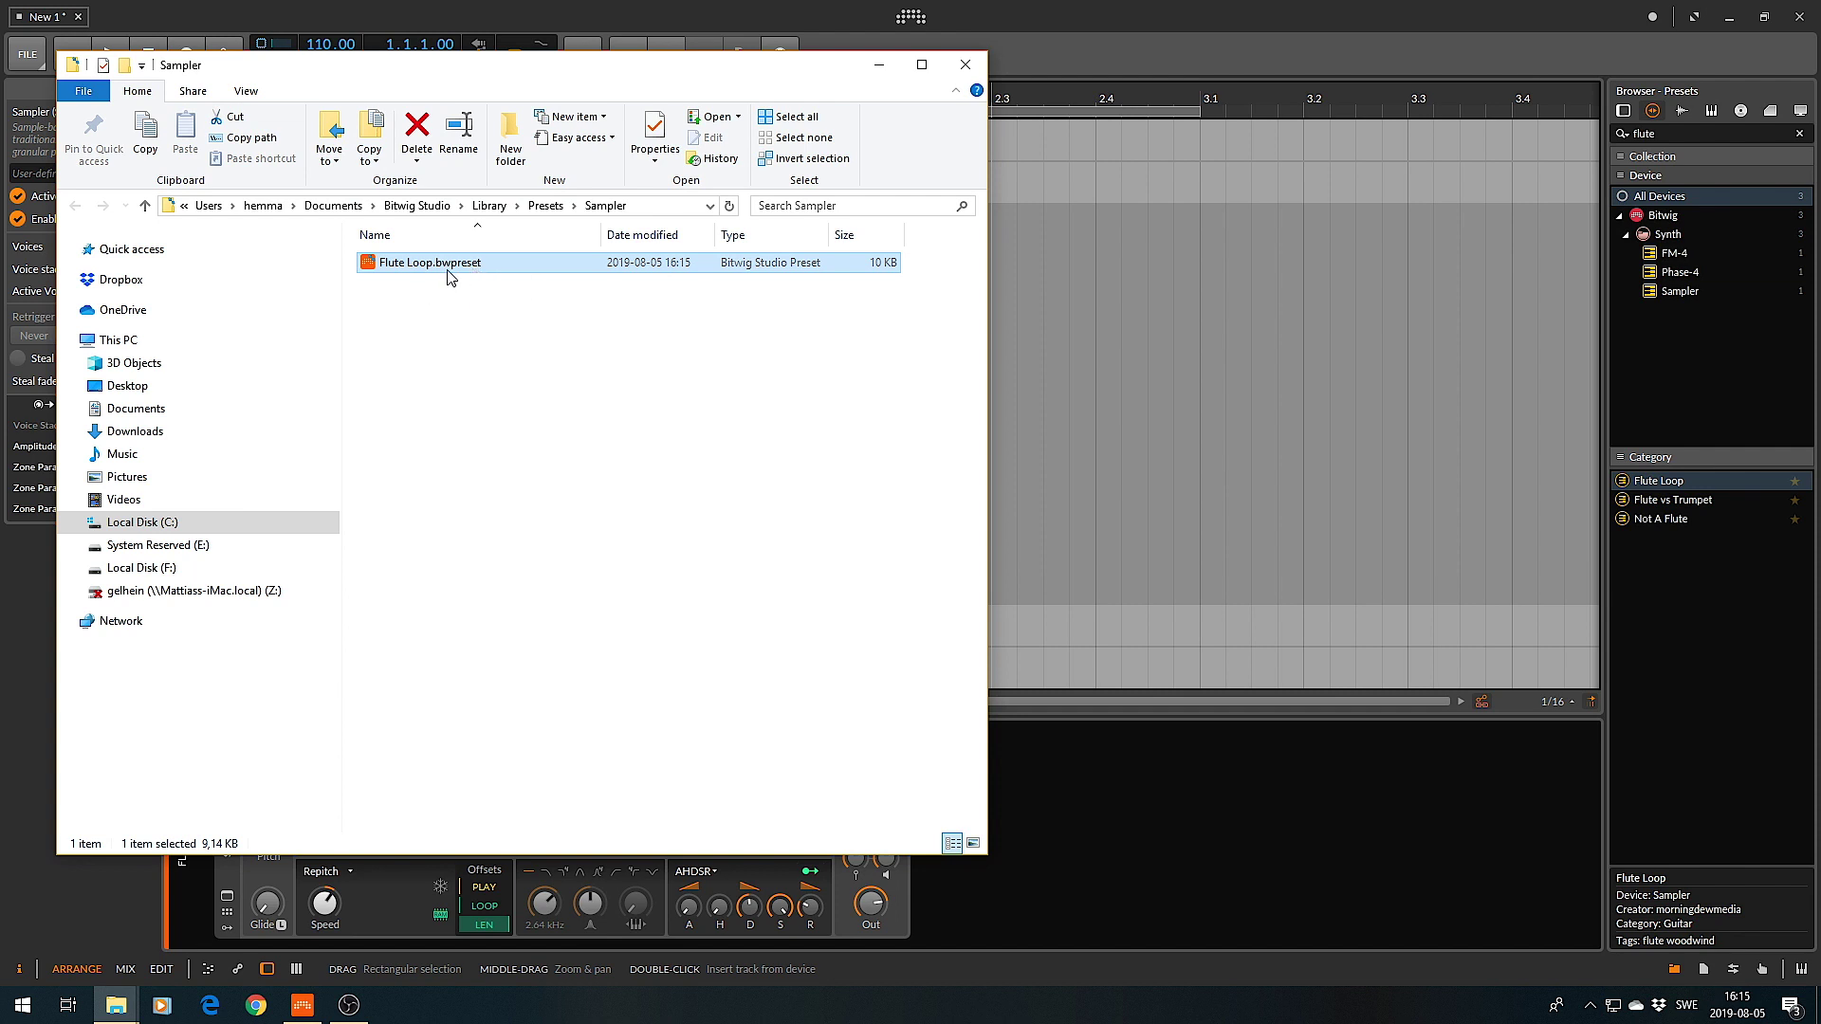
- Browse the Presets folder's Drum Machine and Delay-2 subfolders, then close Explorer
left_click(547, 206)
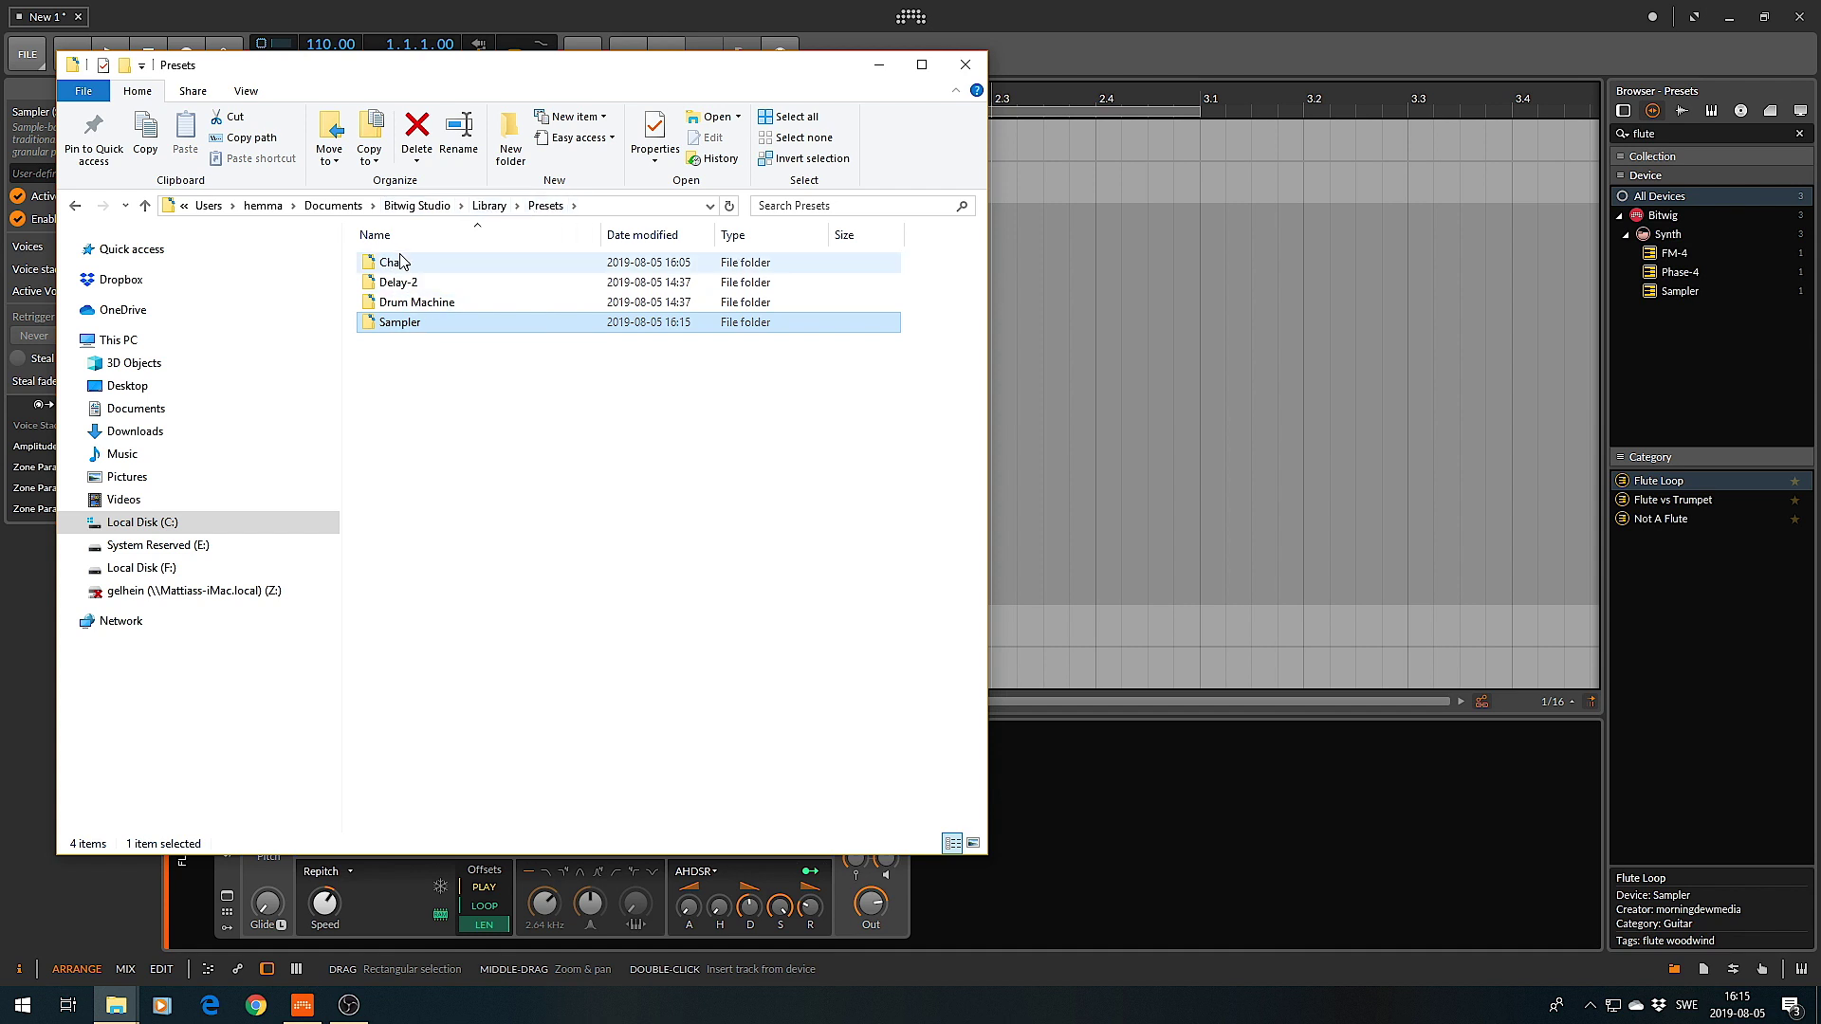
mouse_move(395, 262)
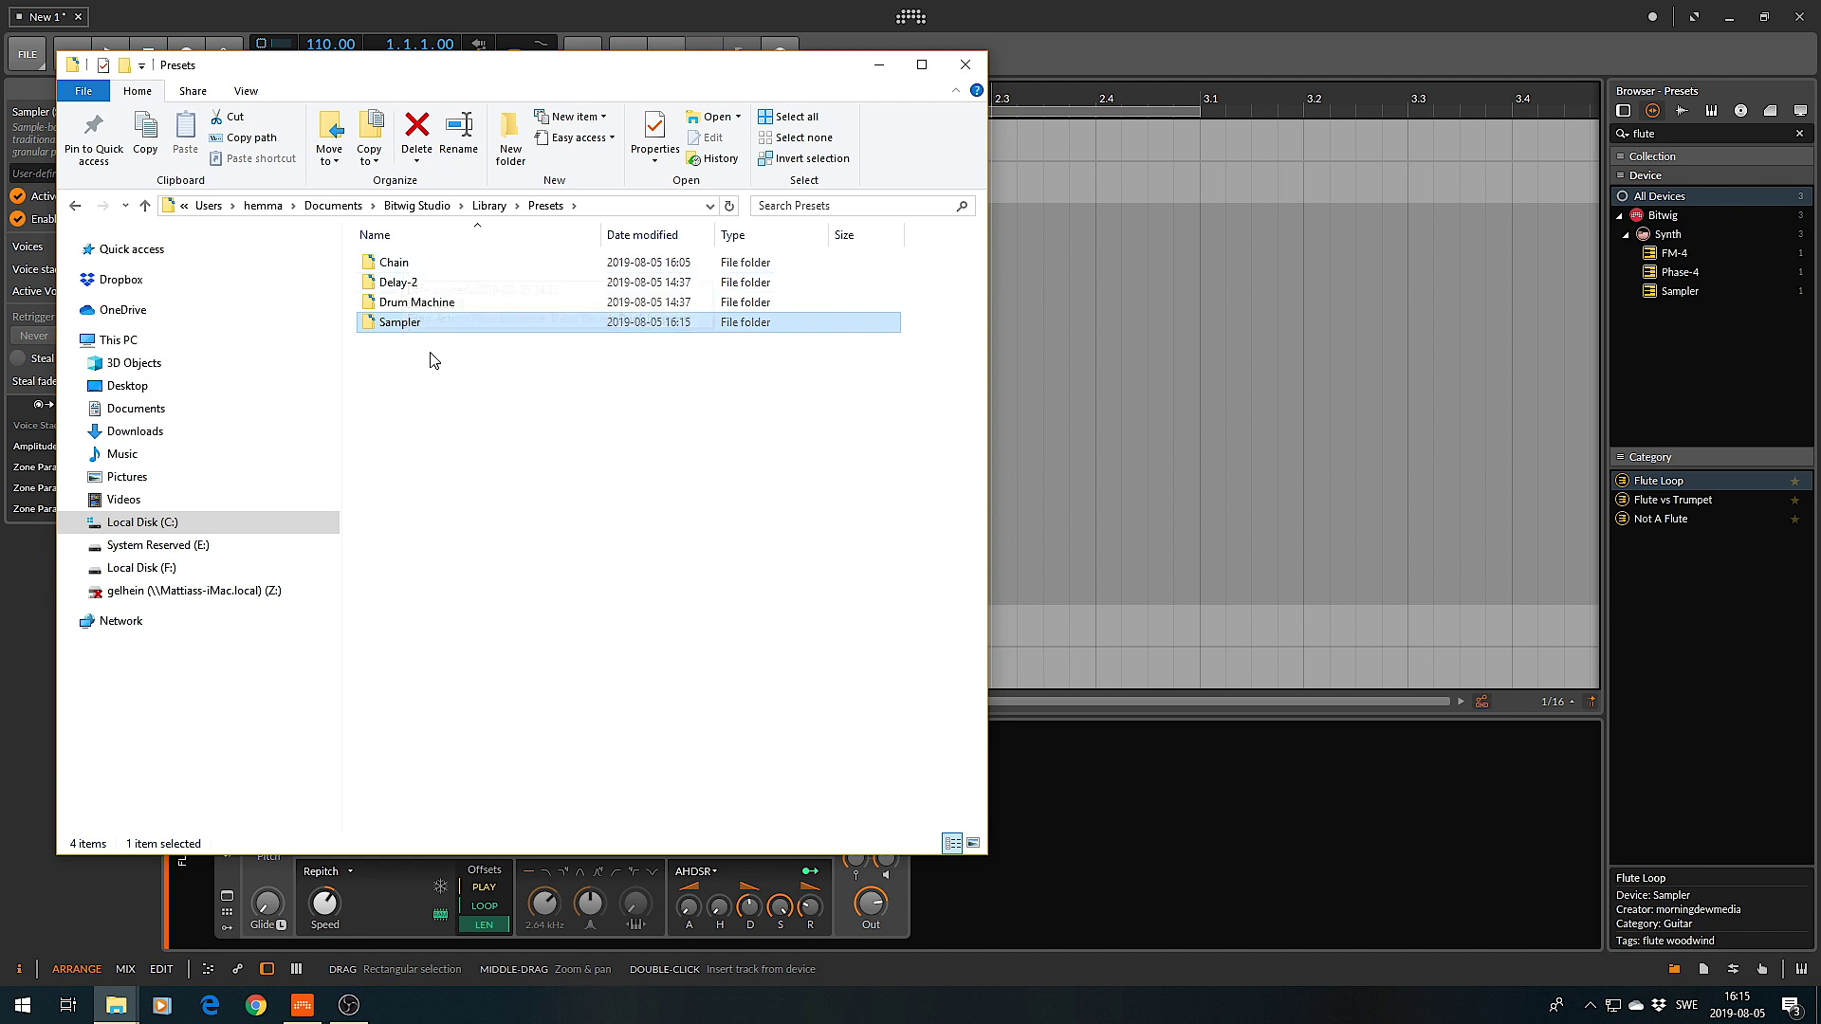
double_click(412, 302)
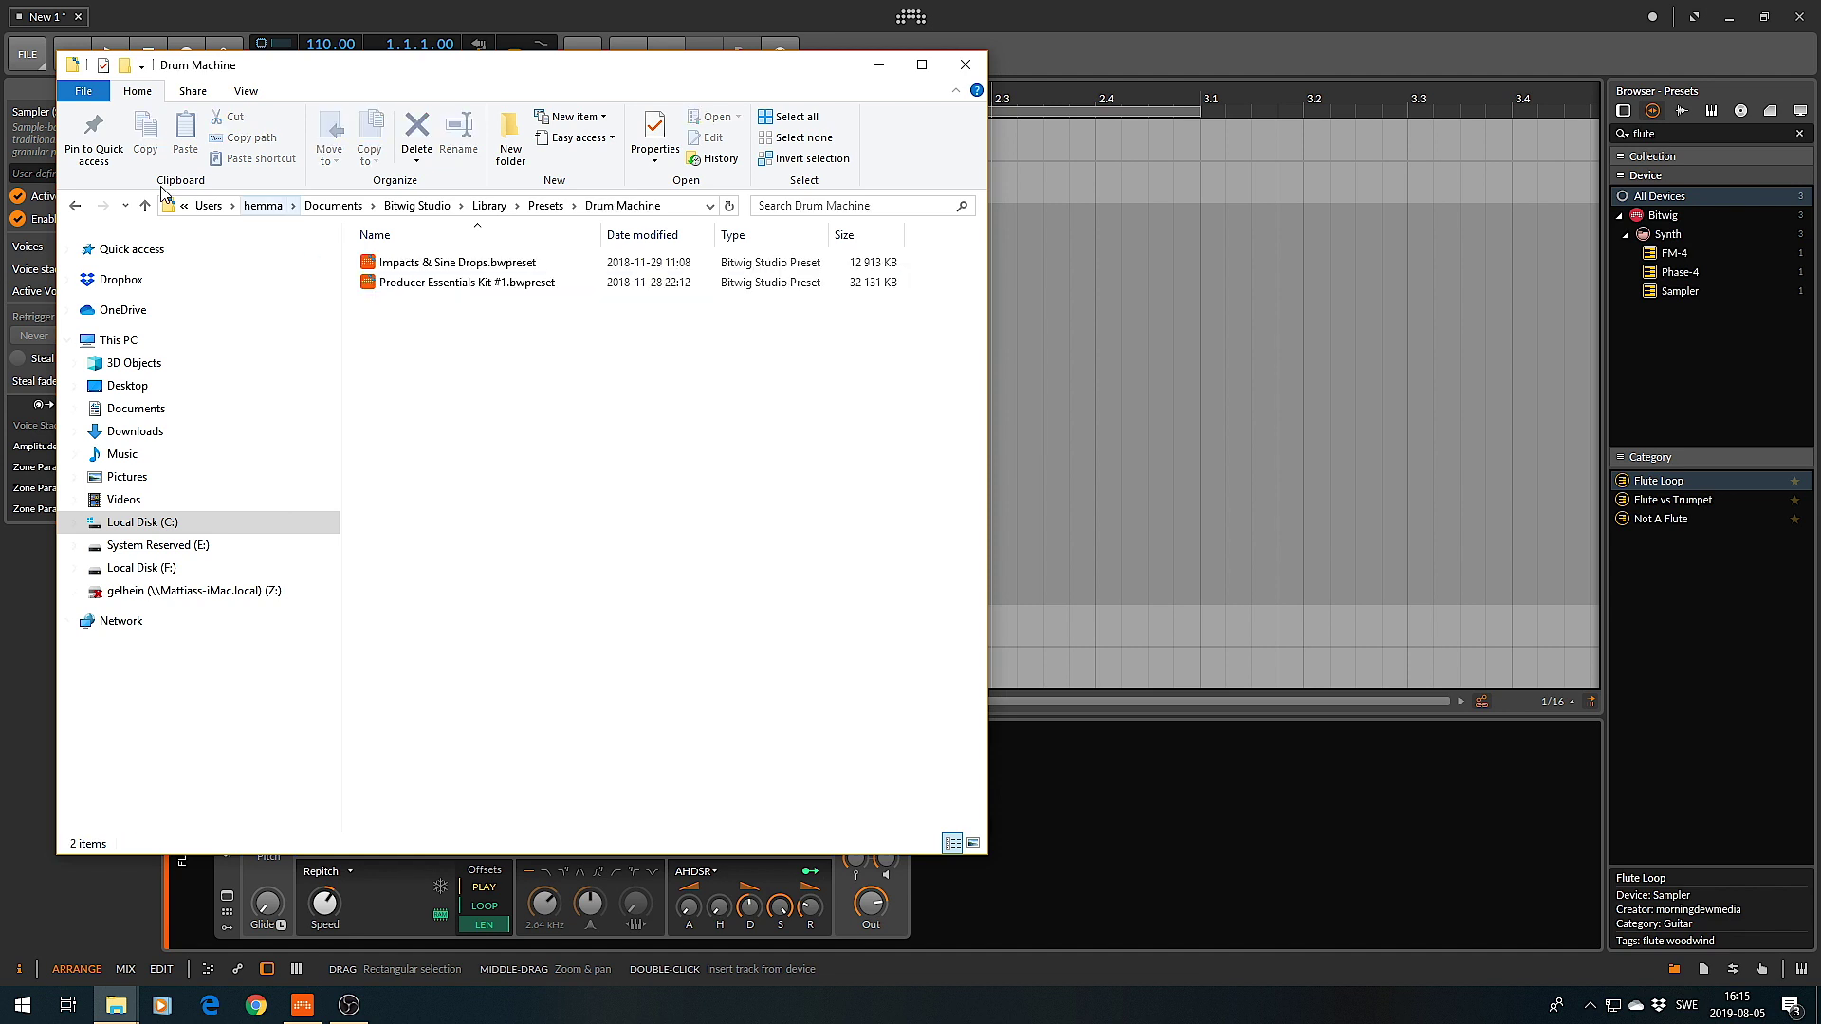
left_click(75, 206)
double_click(399, 282)
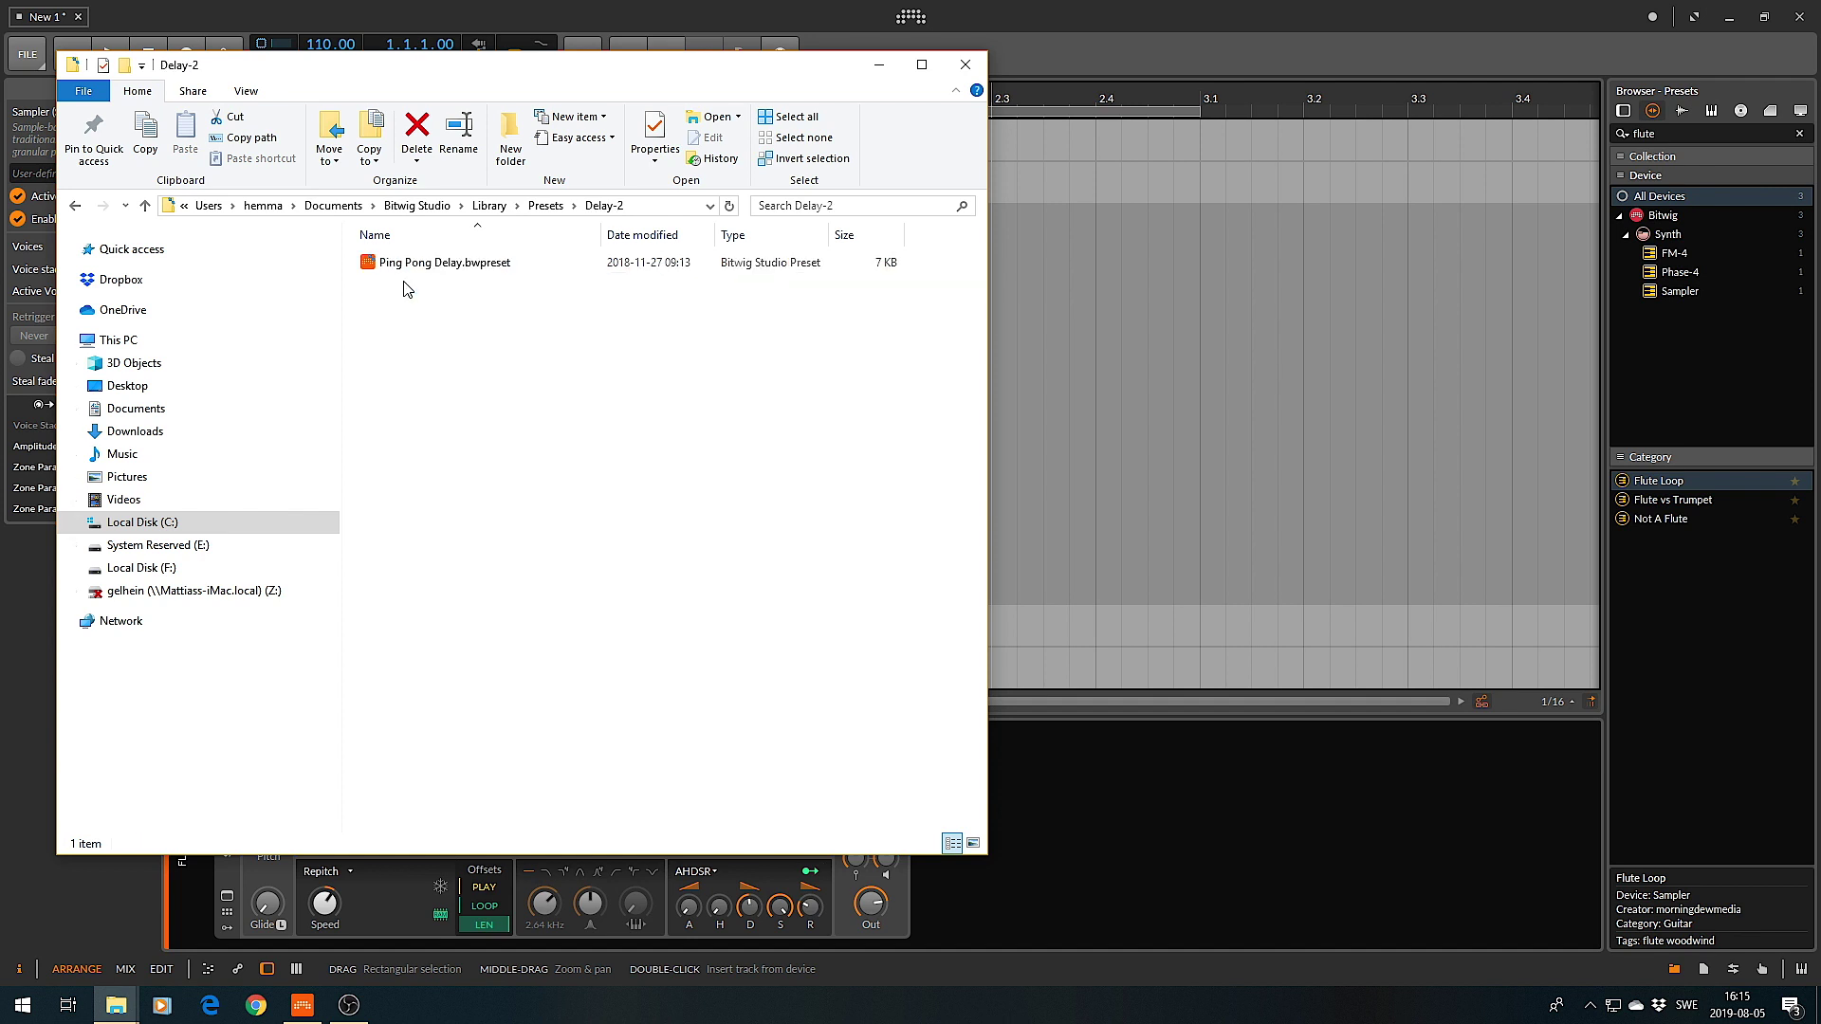
left_click(75, 206)
left_click(1170, 258)
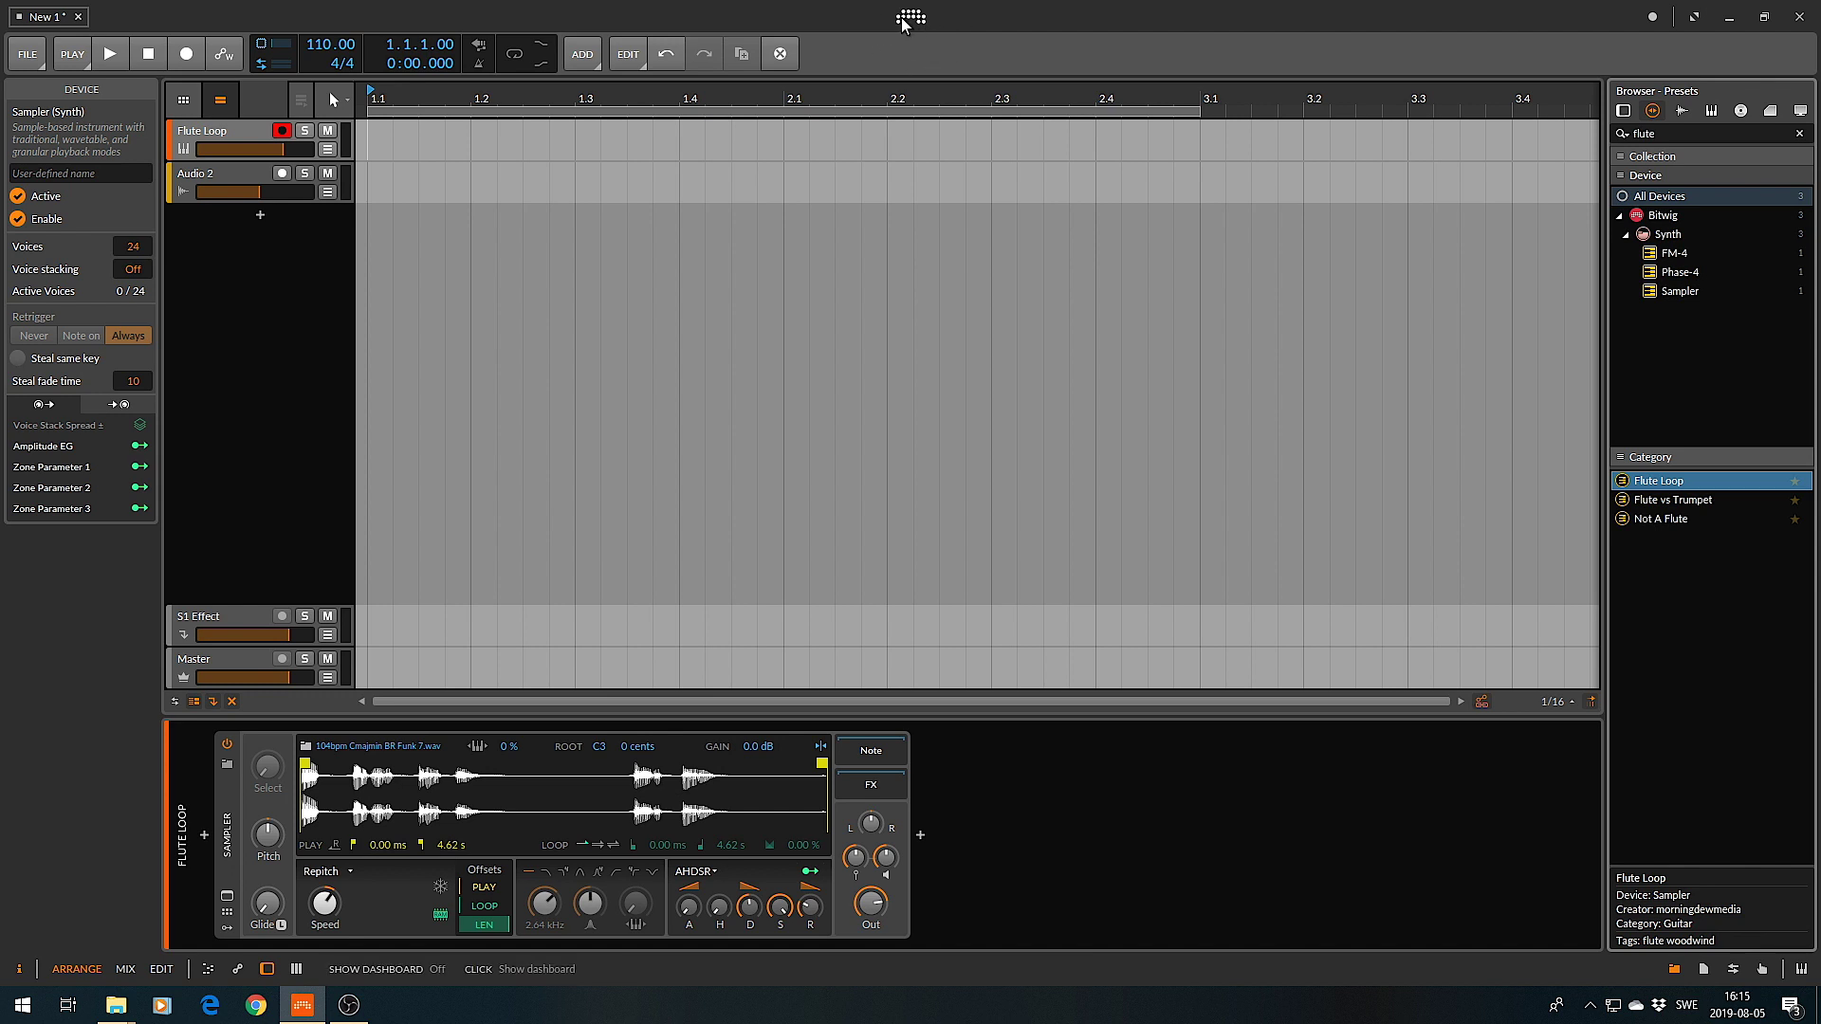
- Check the My Library path in Settings > Locations without changing it, then close settings
left_click(919, 17)
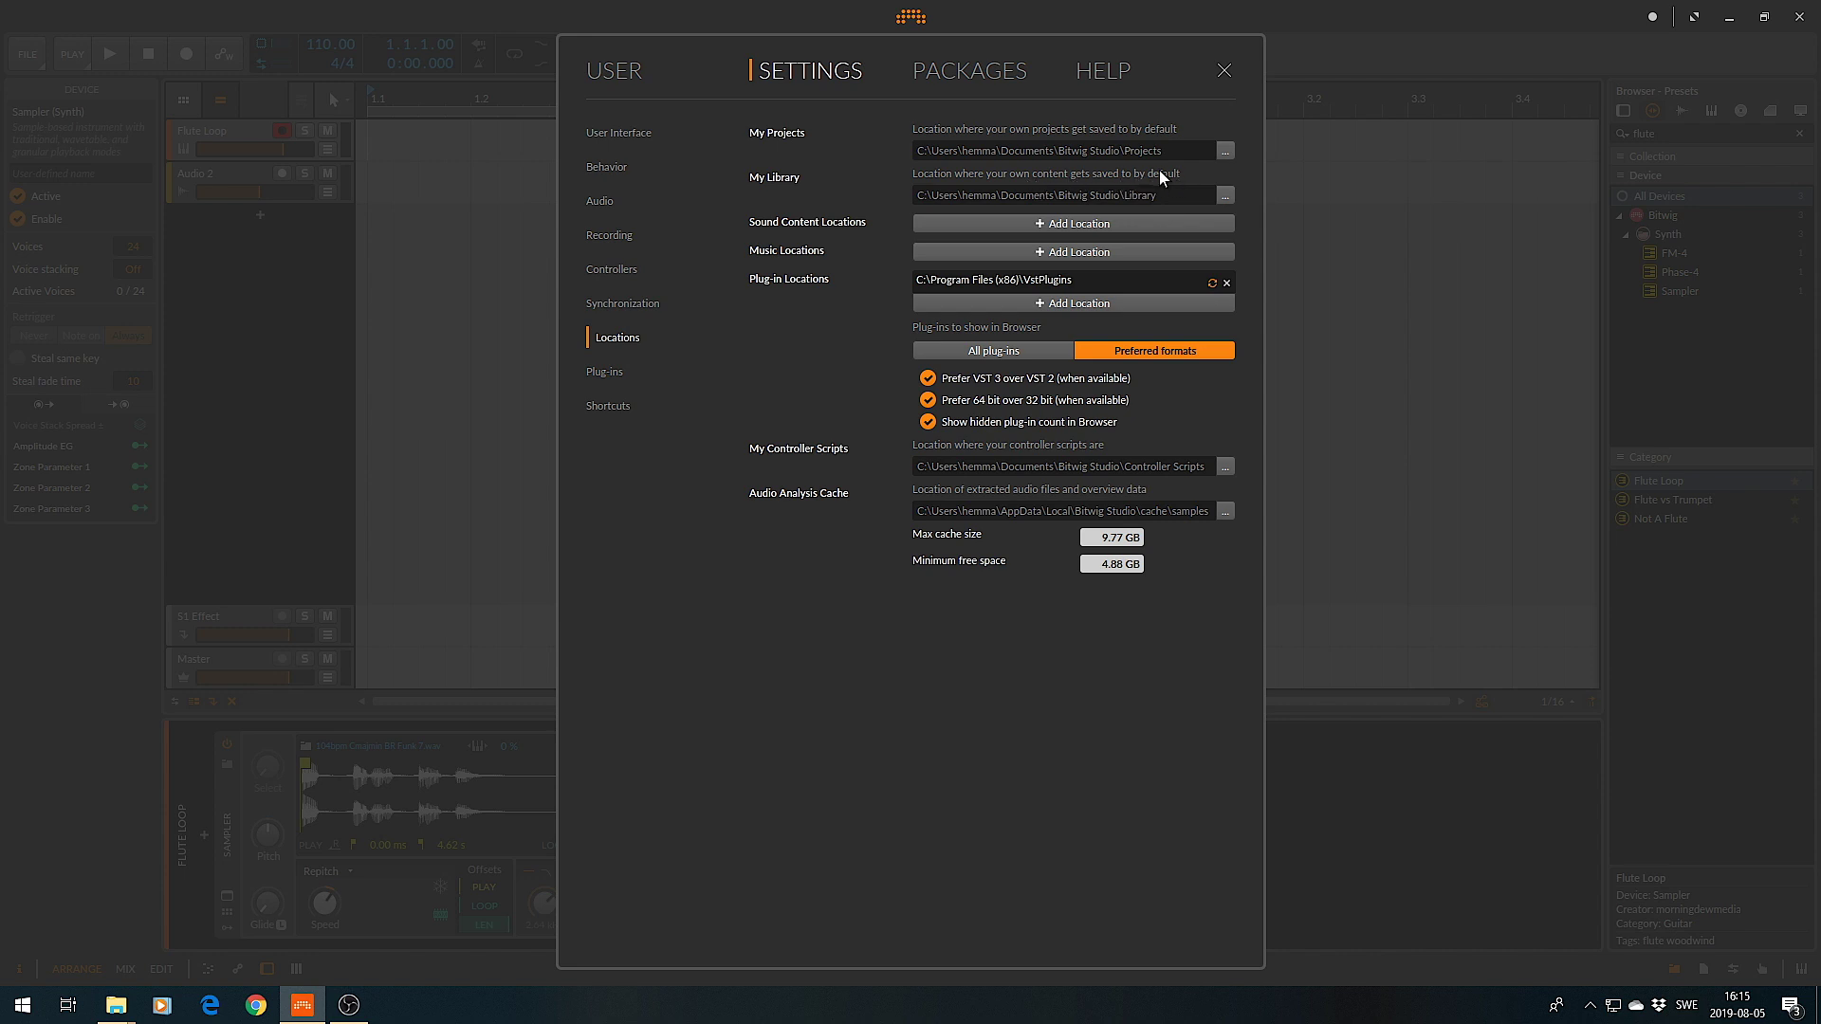
left_click(1227, 198)
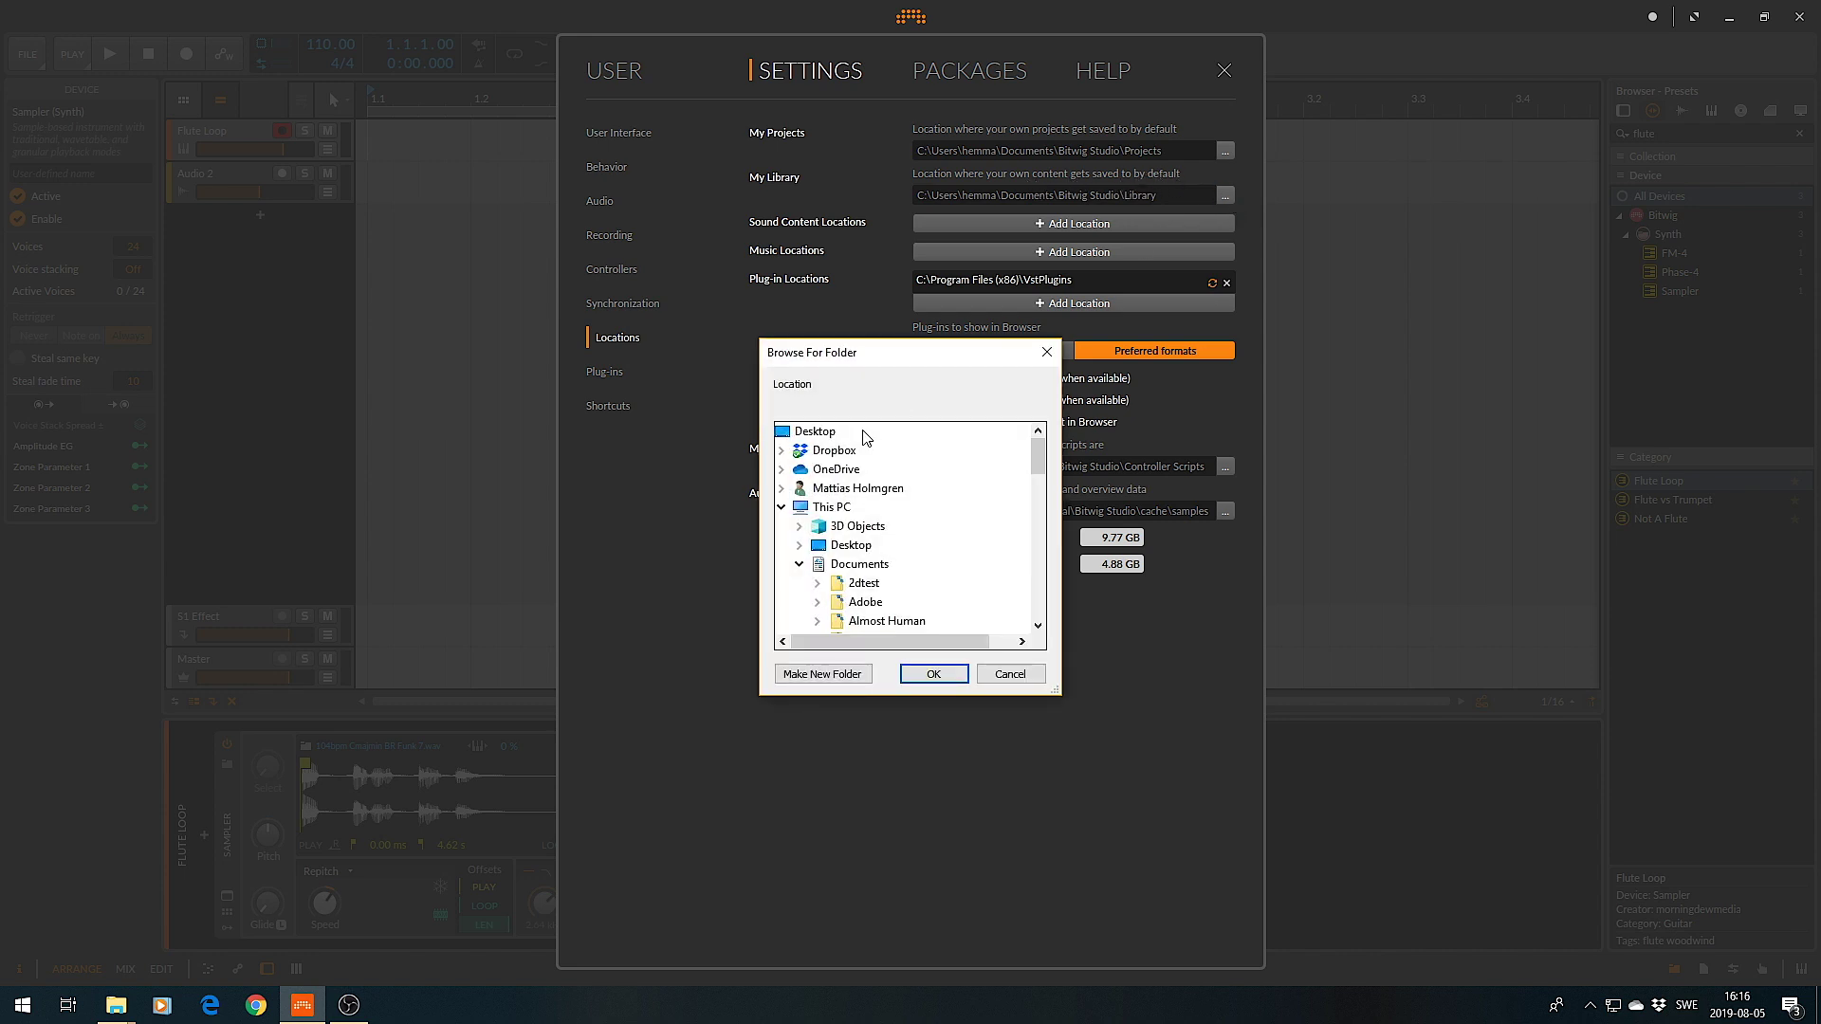
left_click_drag(1040, 444, 1043, 484)
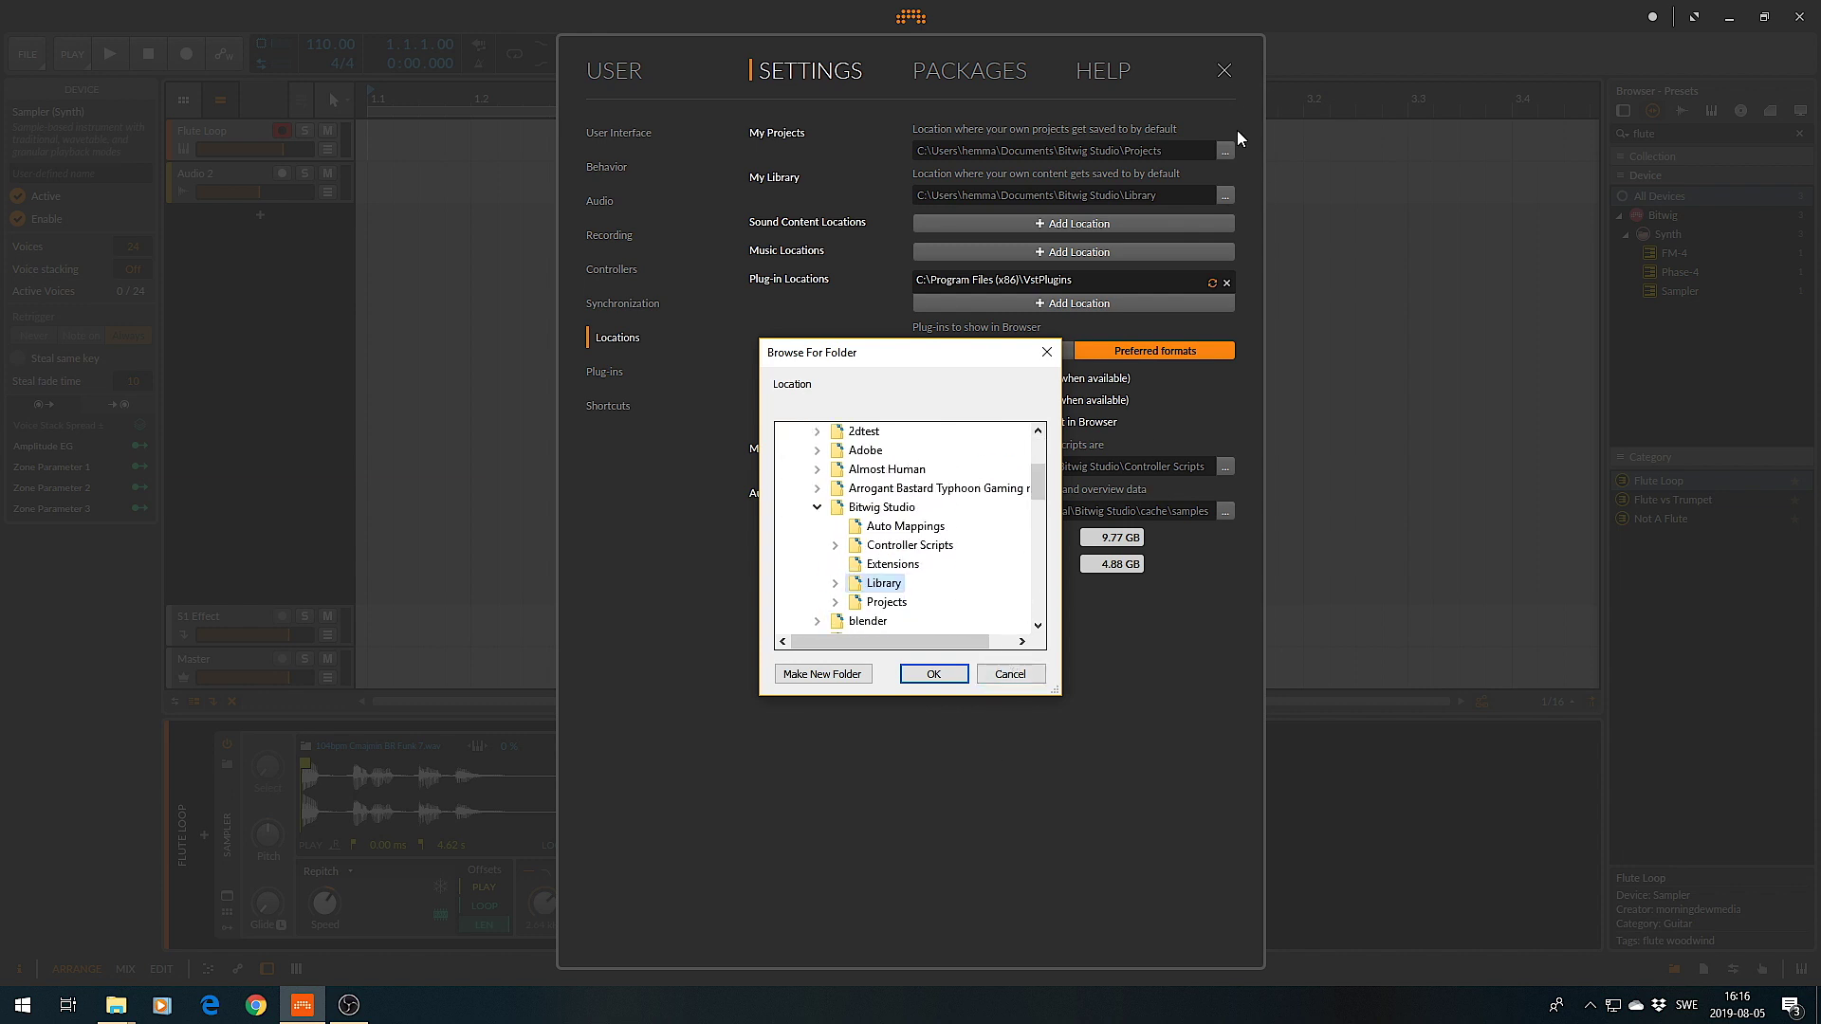
left_click(999, 675)
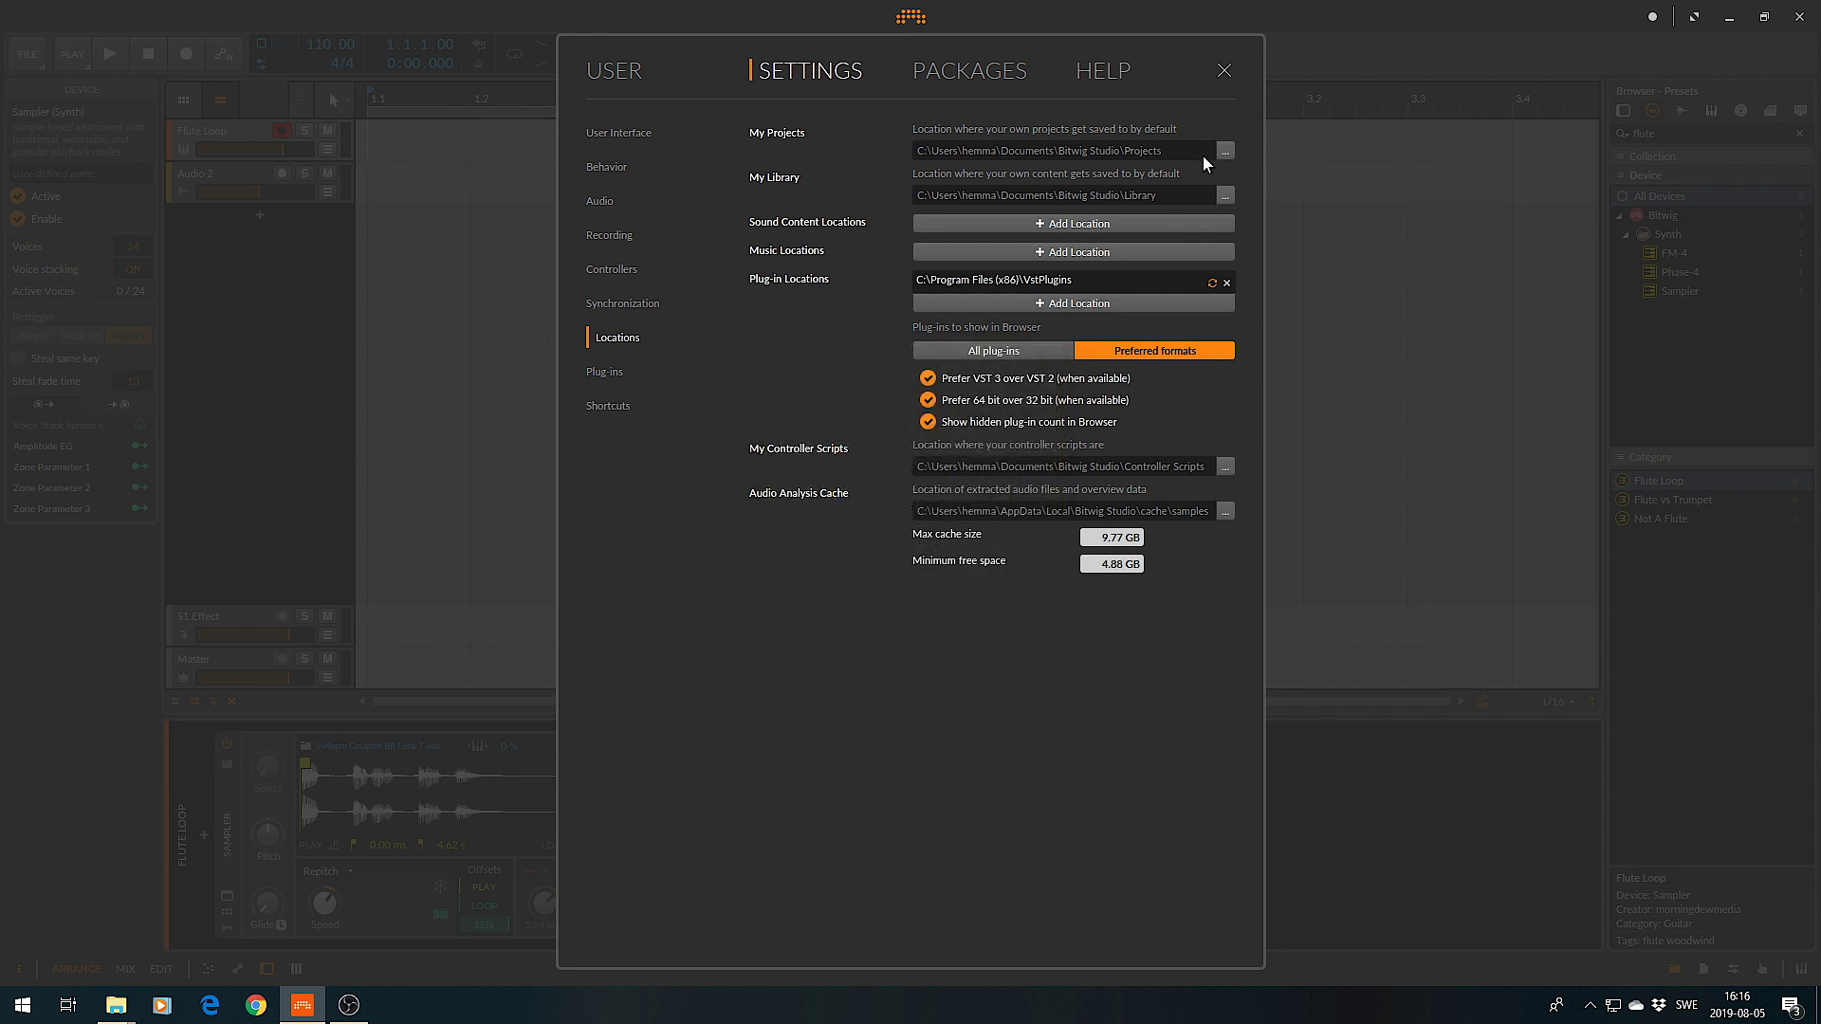
left_click(1229, 67)
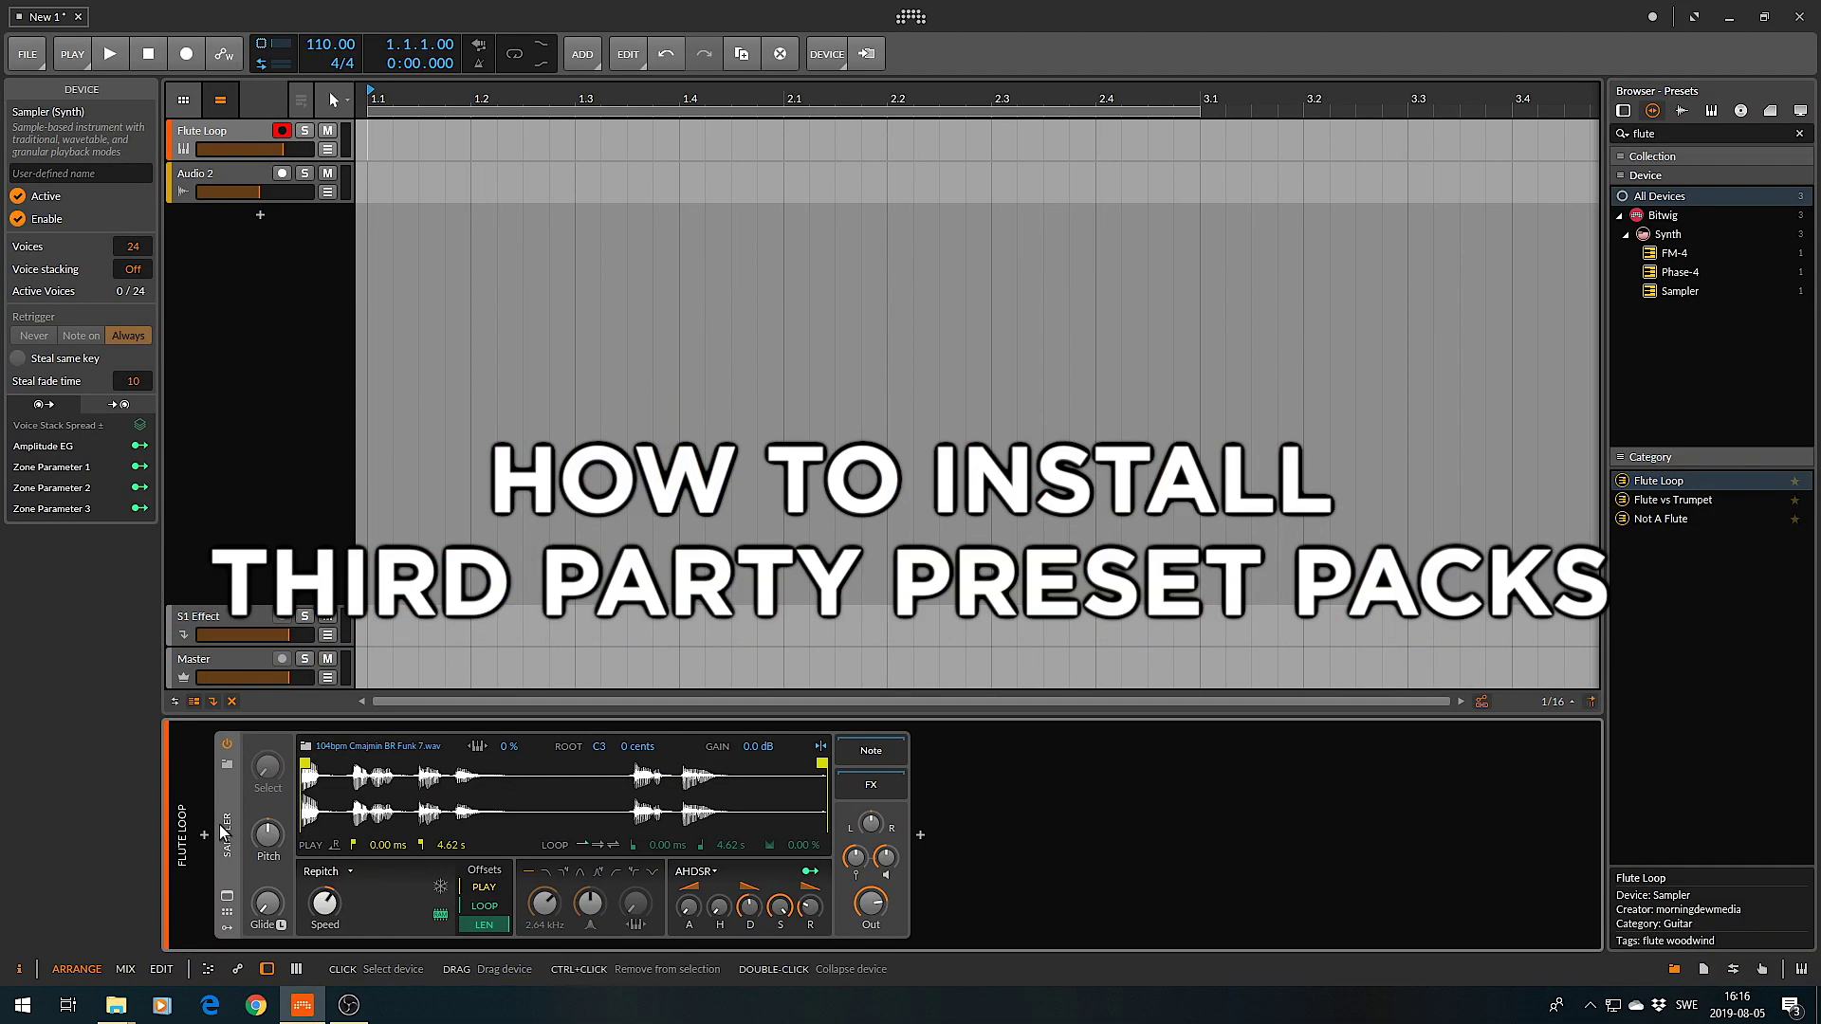
- Delete the Sampler from the first track and switch to the Bitwig STuff Explorer window
left_click(223, 830)
key("Delete")
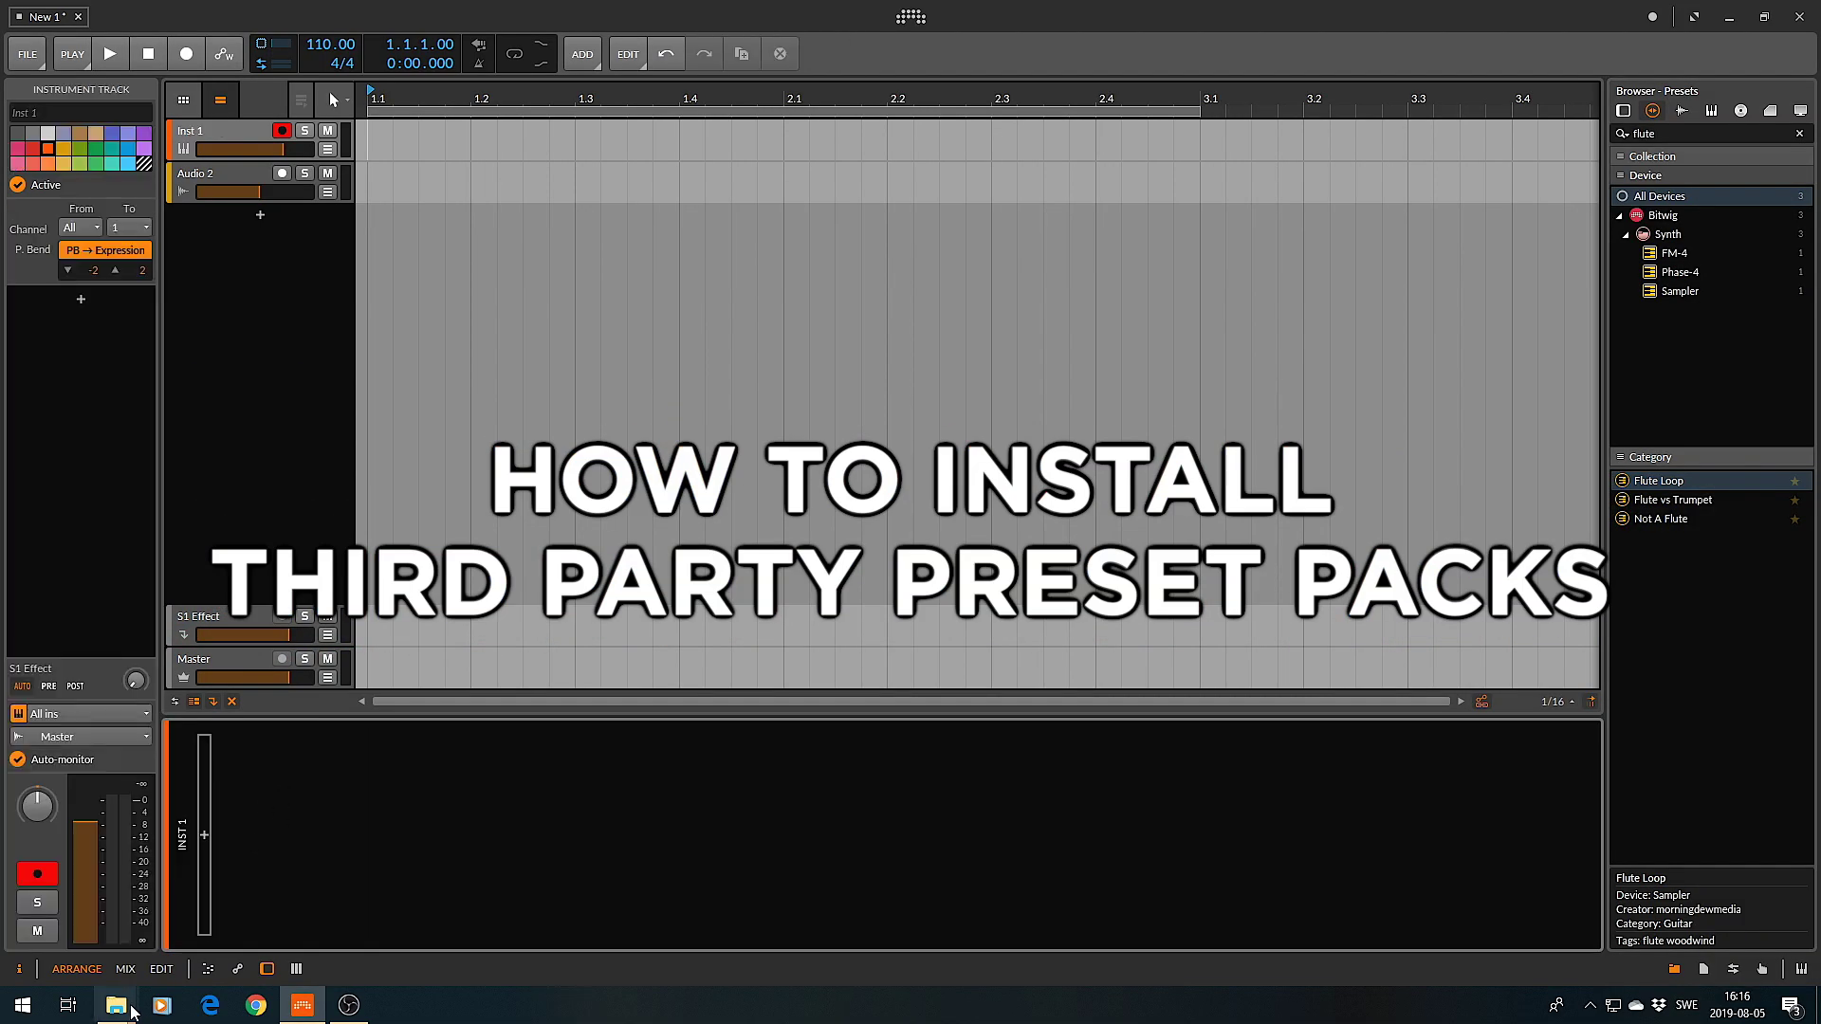
left_click(119, 1007)
left_click(727, 932)
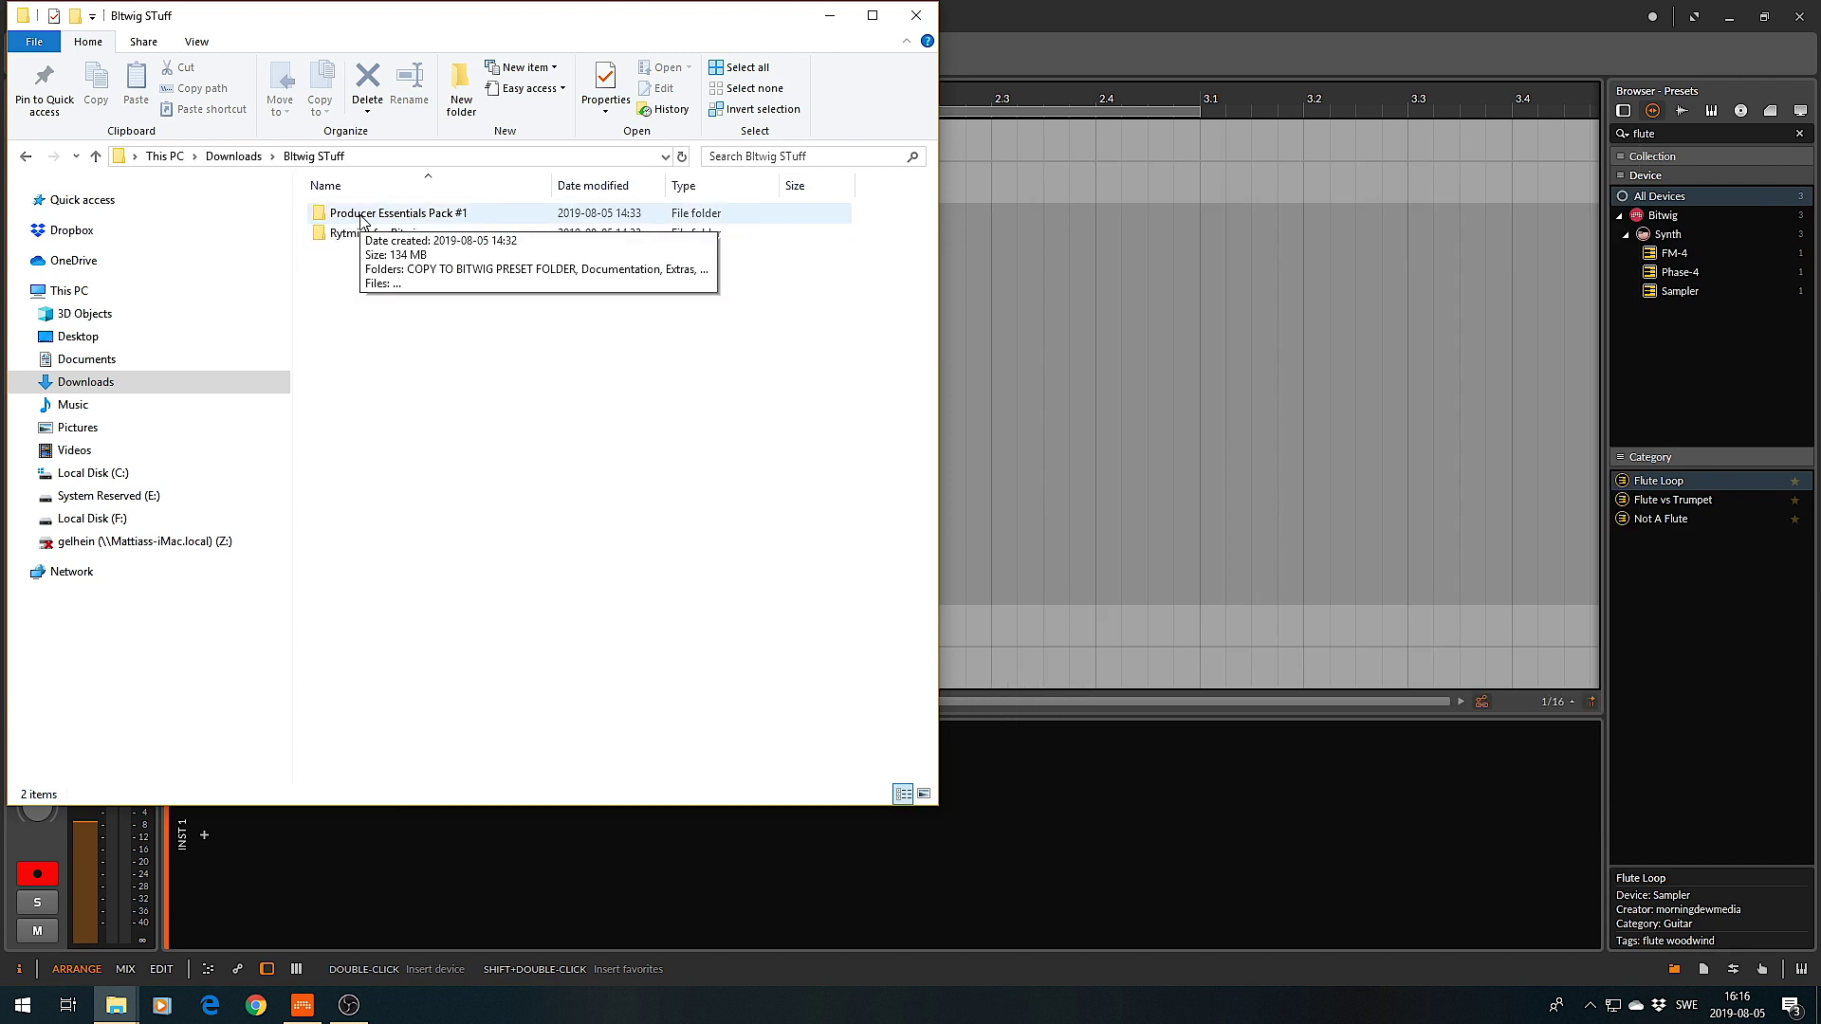
- Open the manual PDF from Producer Essentials Pack #1 > Documentation
double_click(363, 215)
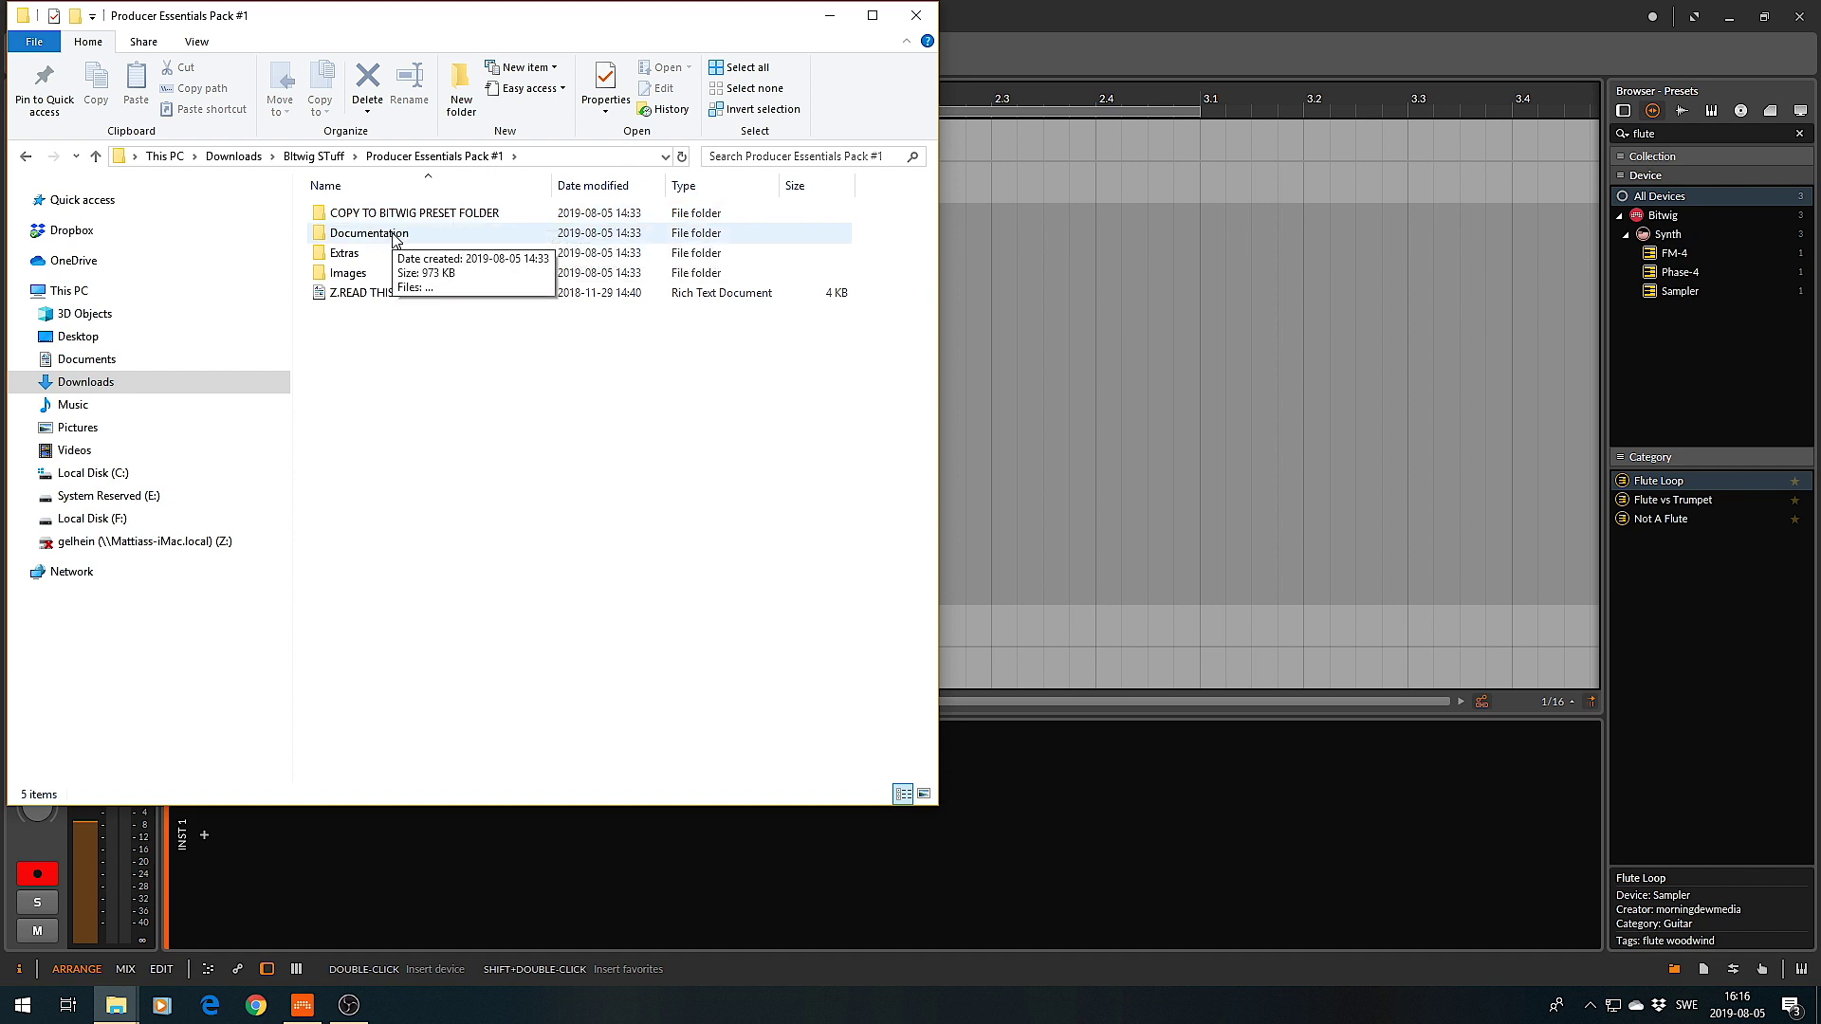
double_click(399, 239)
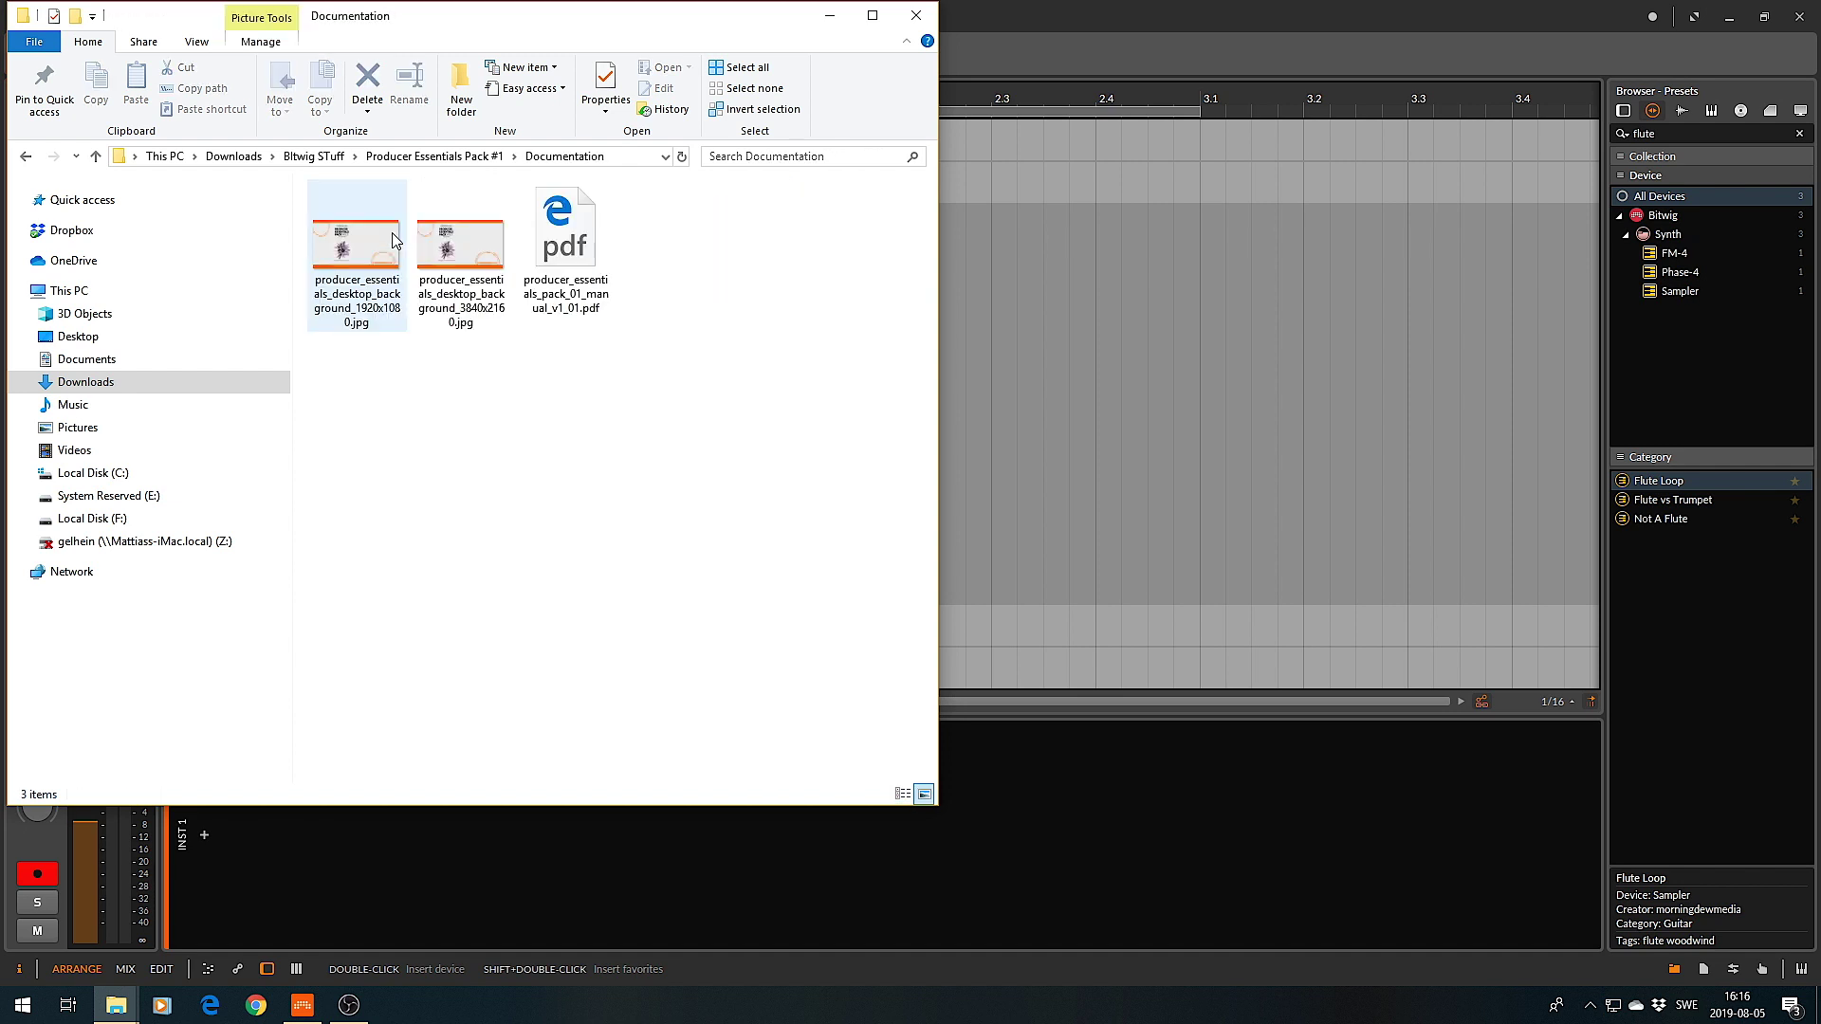
double_click(579, 253)
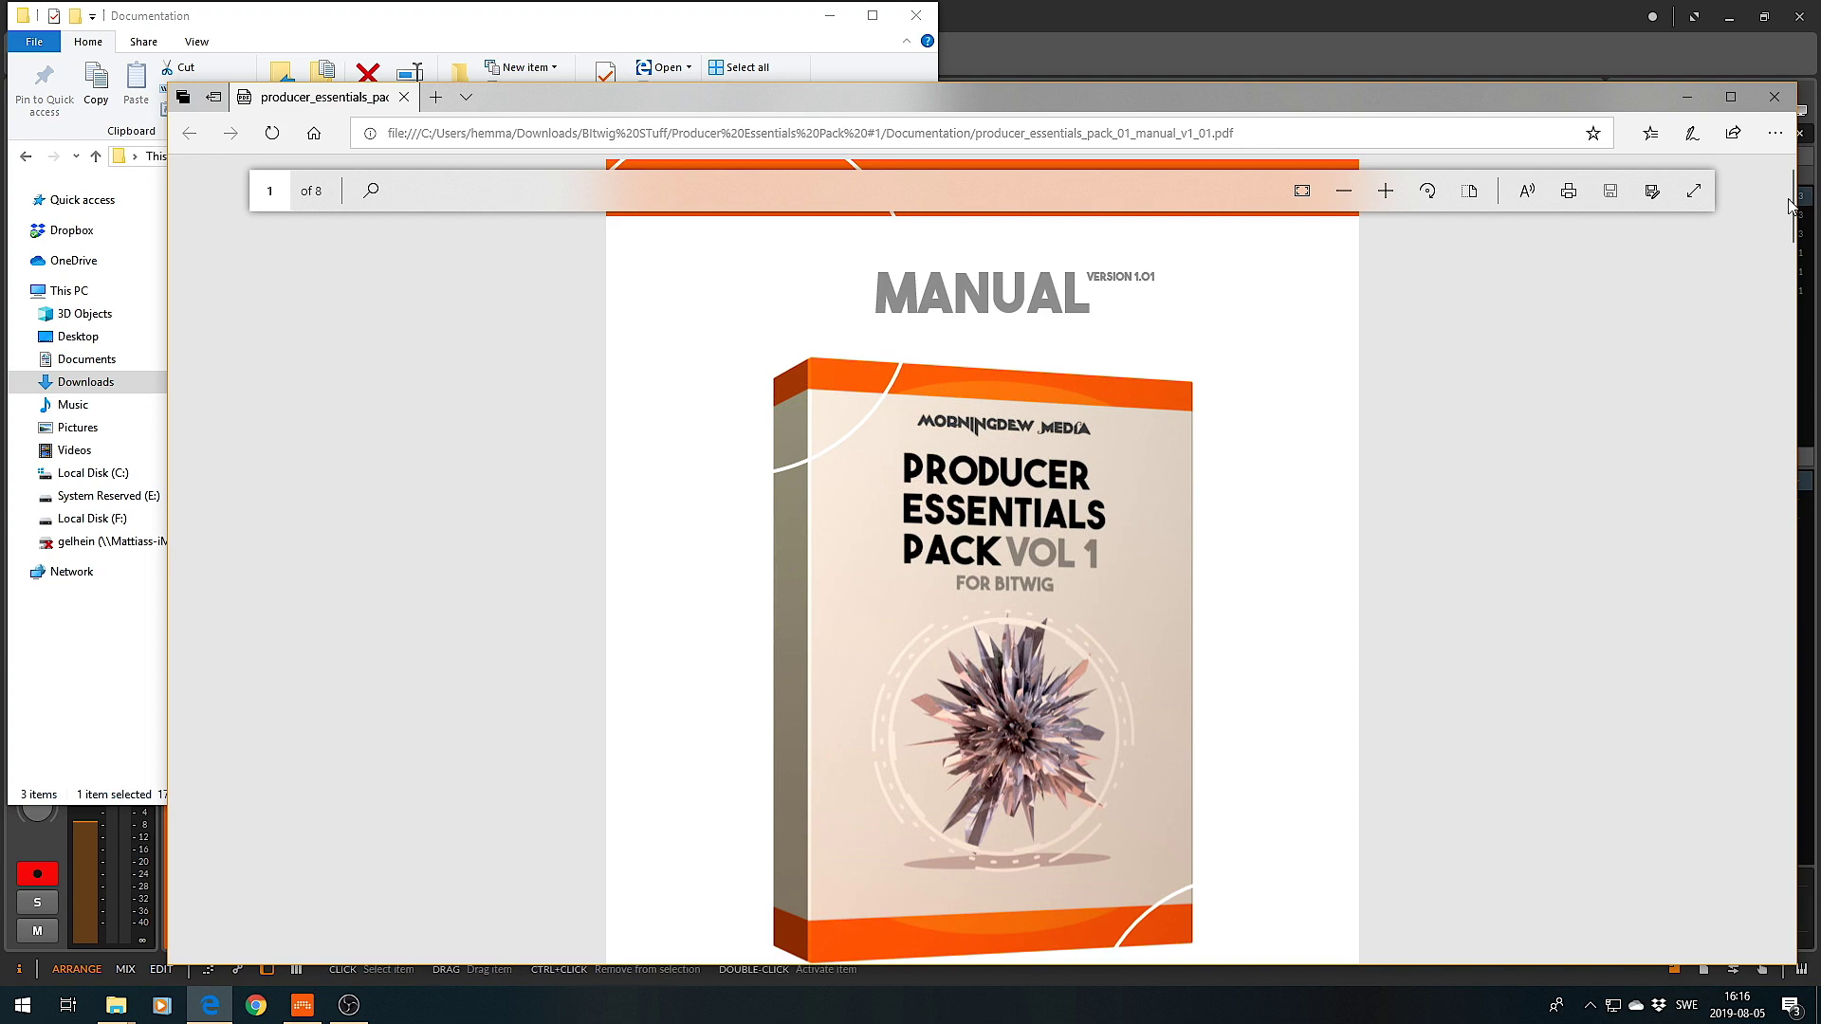
left_click_drag(1790, 203, 1790, 511)
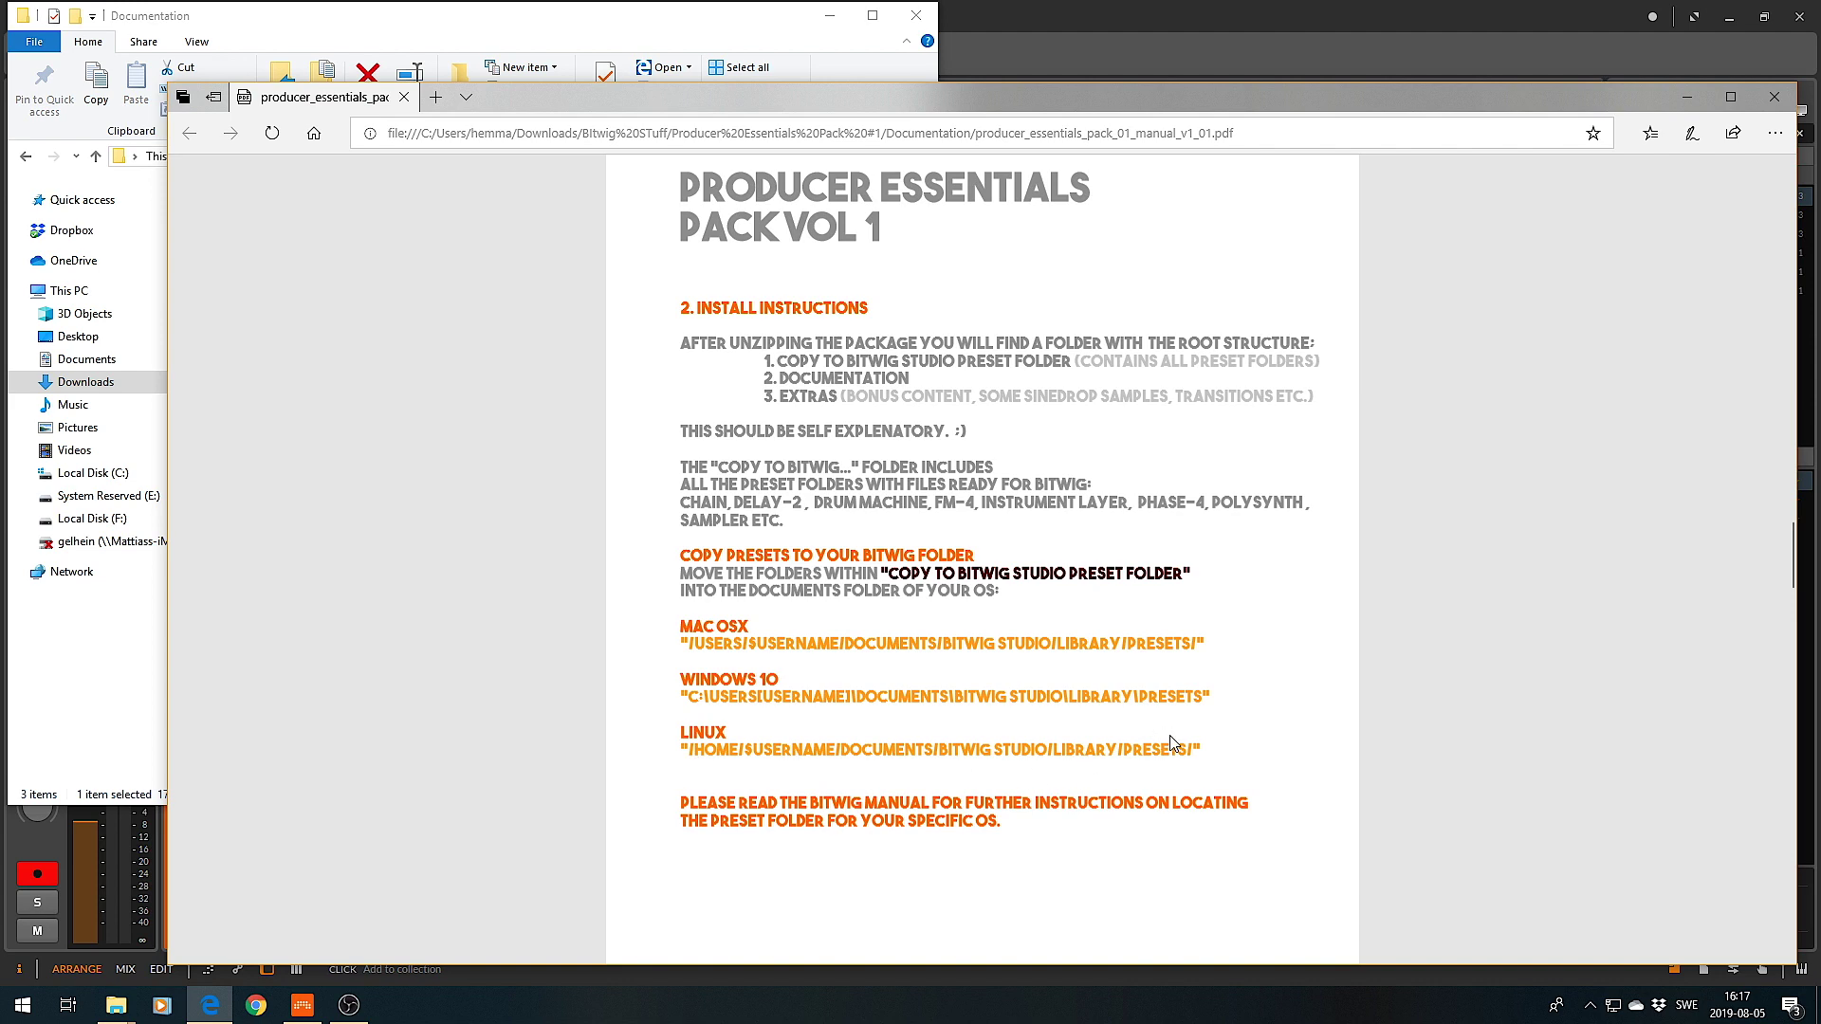
- Close the Edge PDF window after reading the Install Instructions page
left_click(1774, 96)
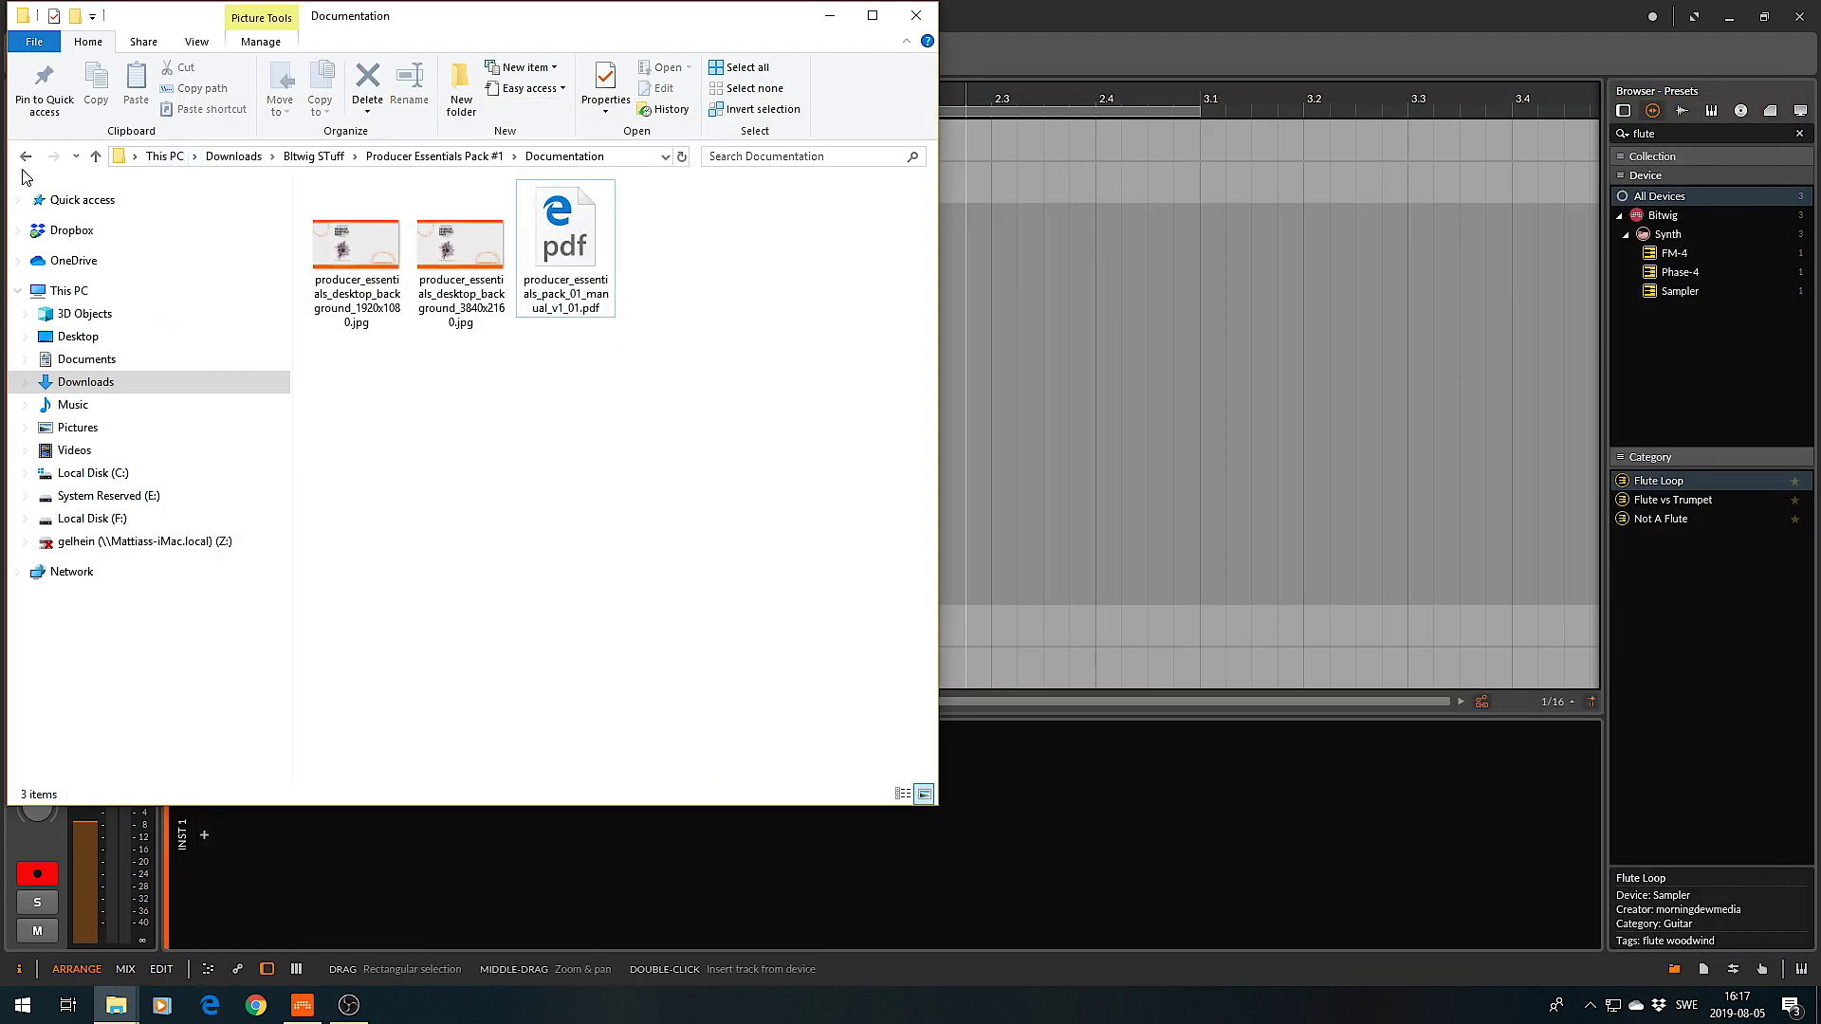
- Return to the pack folder and check the My Library path in Bitwig's Locations settings
left_click(26, 156)
left_click(915, 15)
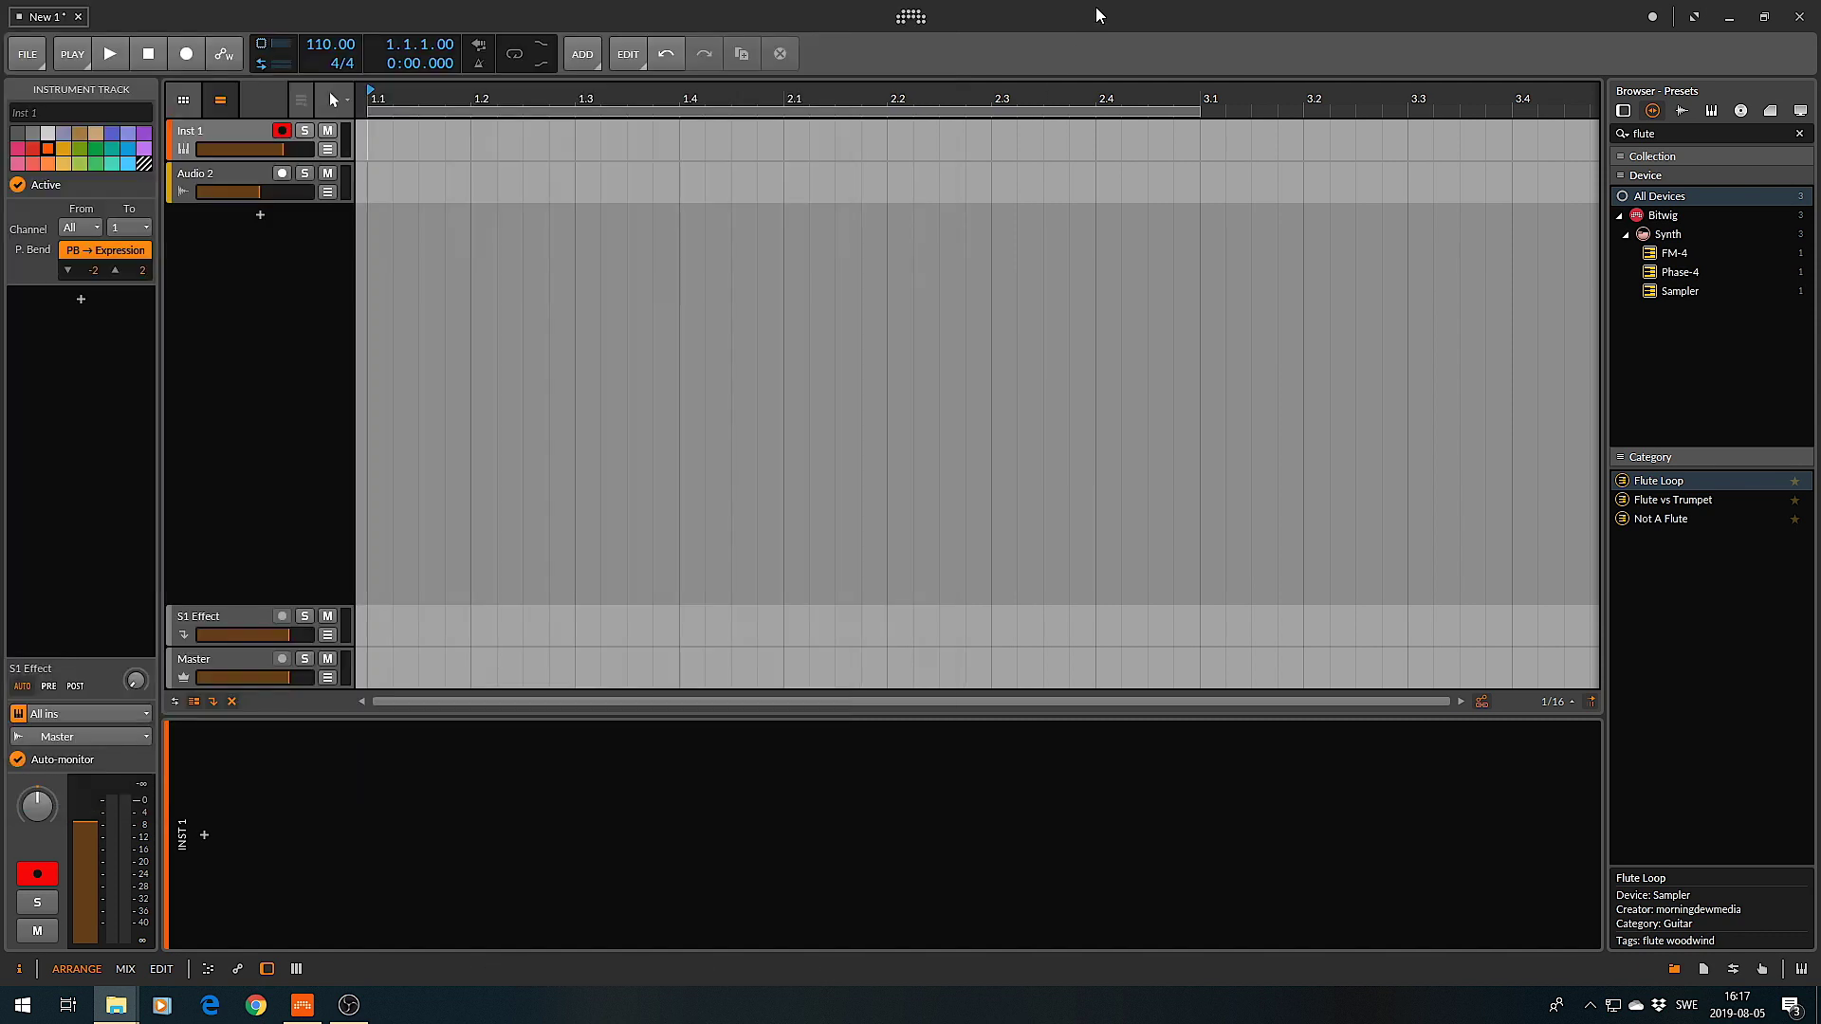
left_click(911, 17)
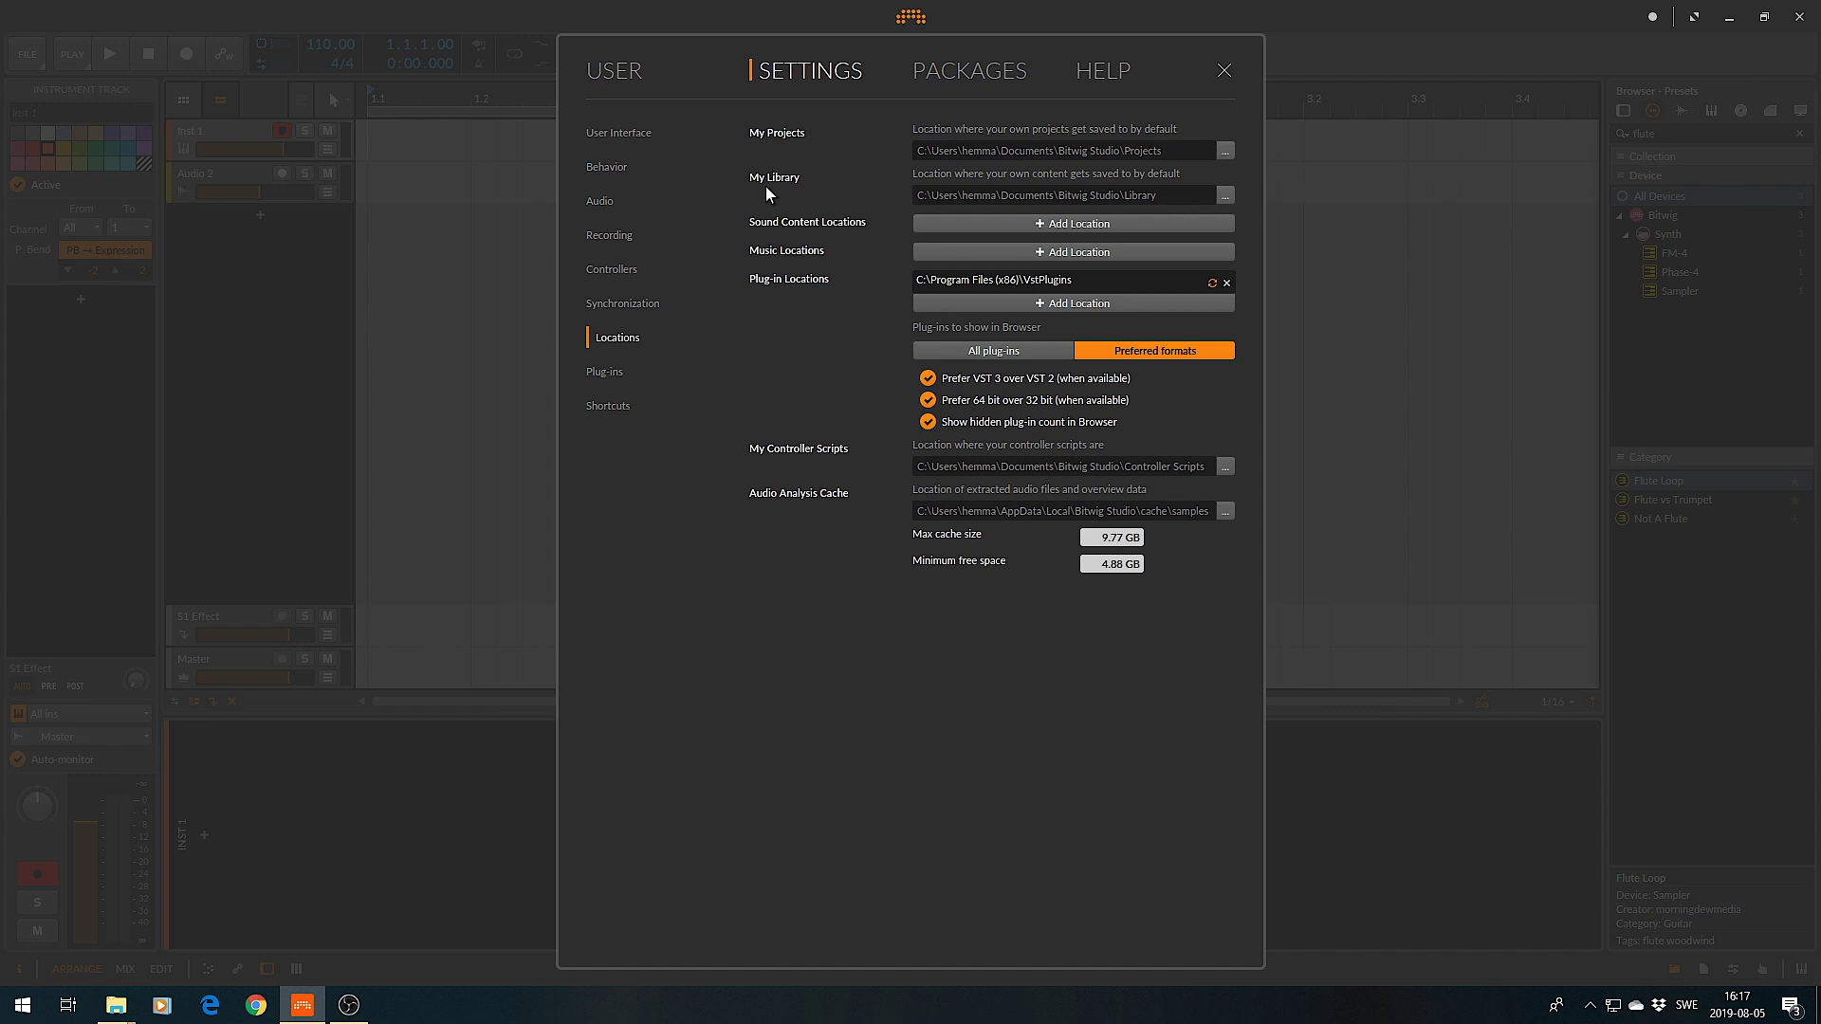
left_click(1225, 72)
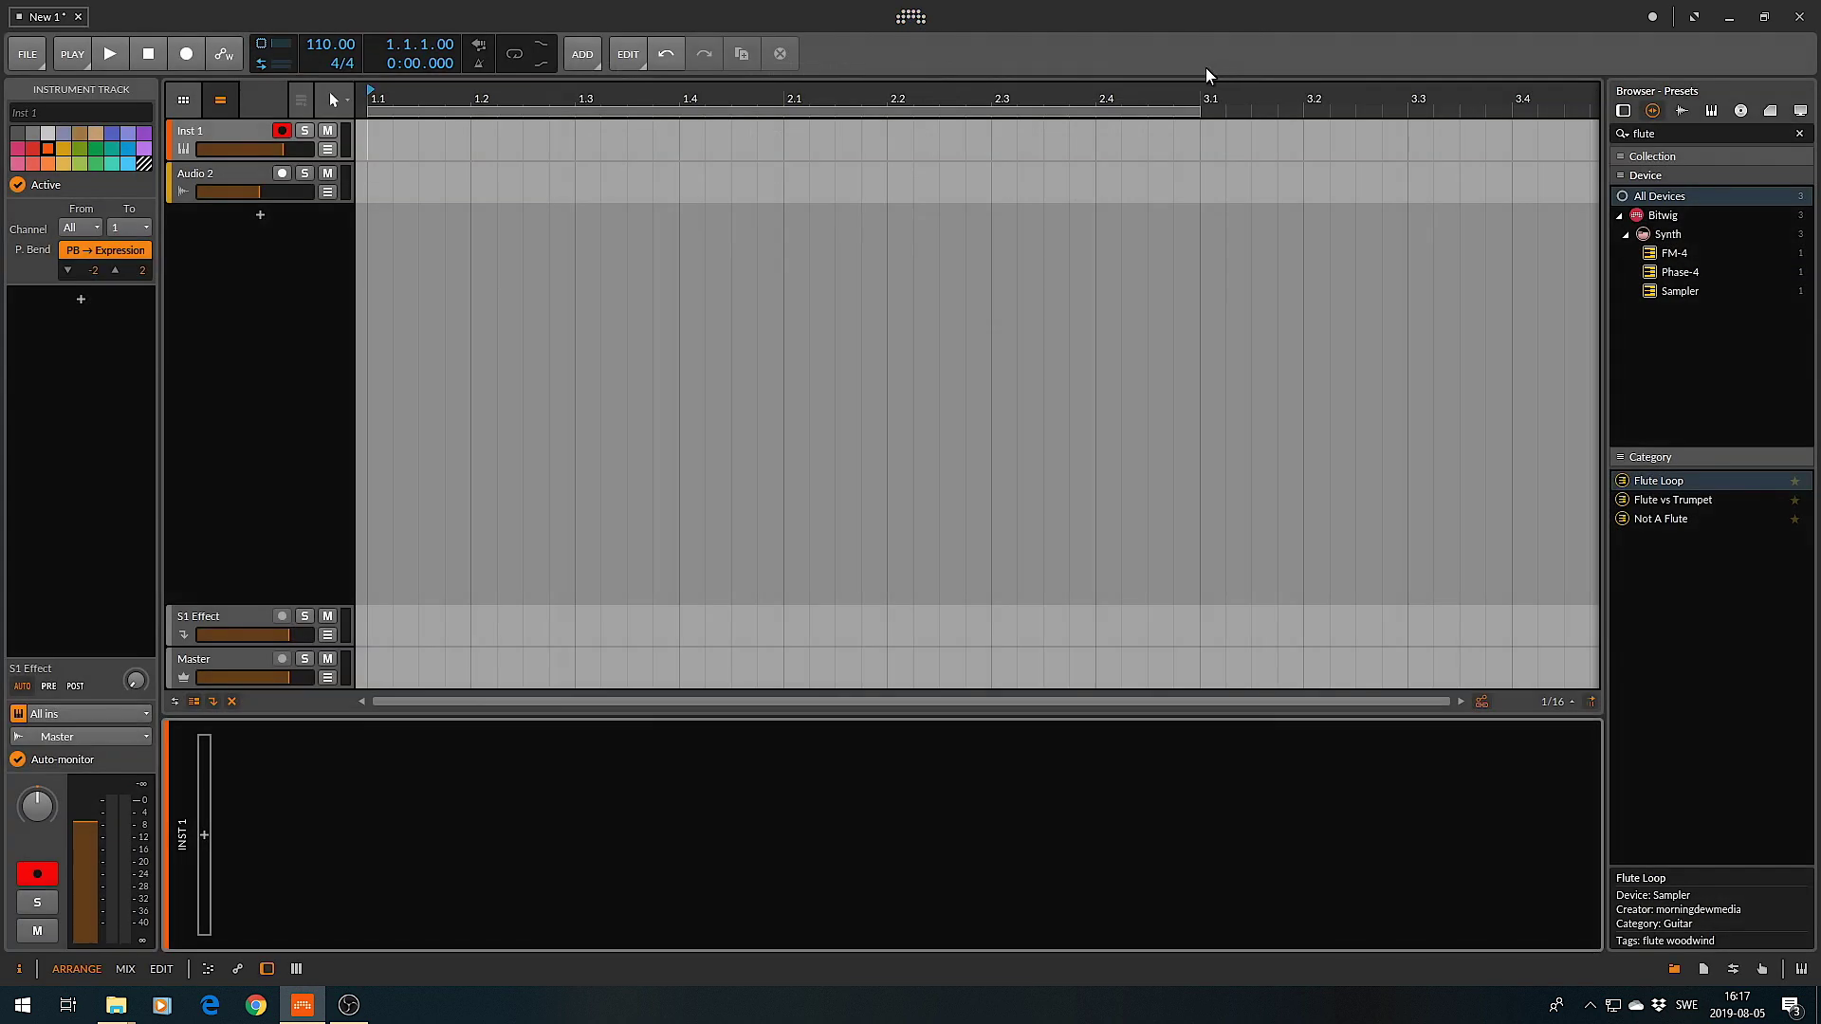
- Restore the pack folder and Library Presets Explorer windows to the front
left_click(116, 1006)
left_click(69, 921)
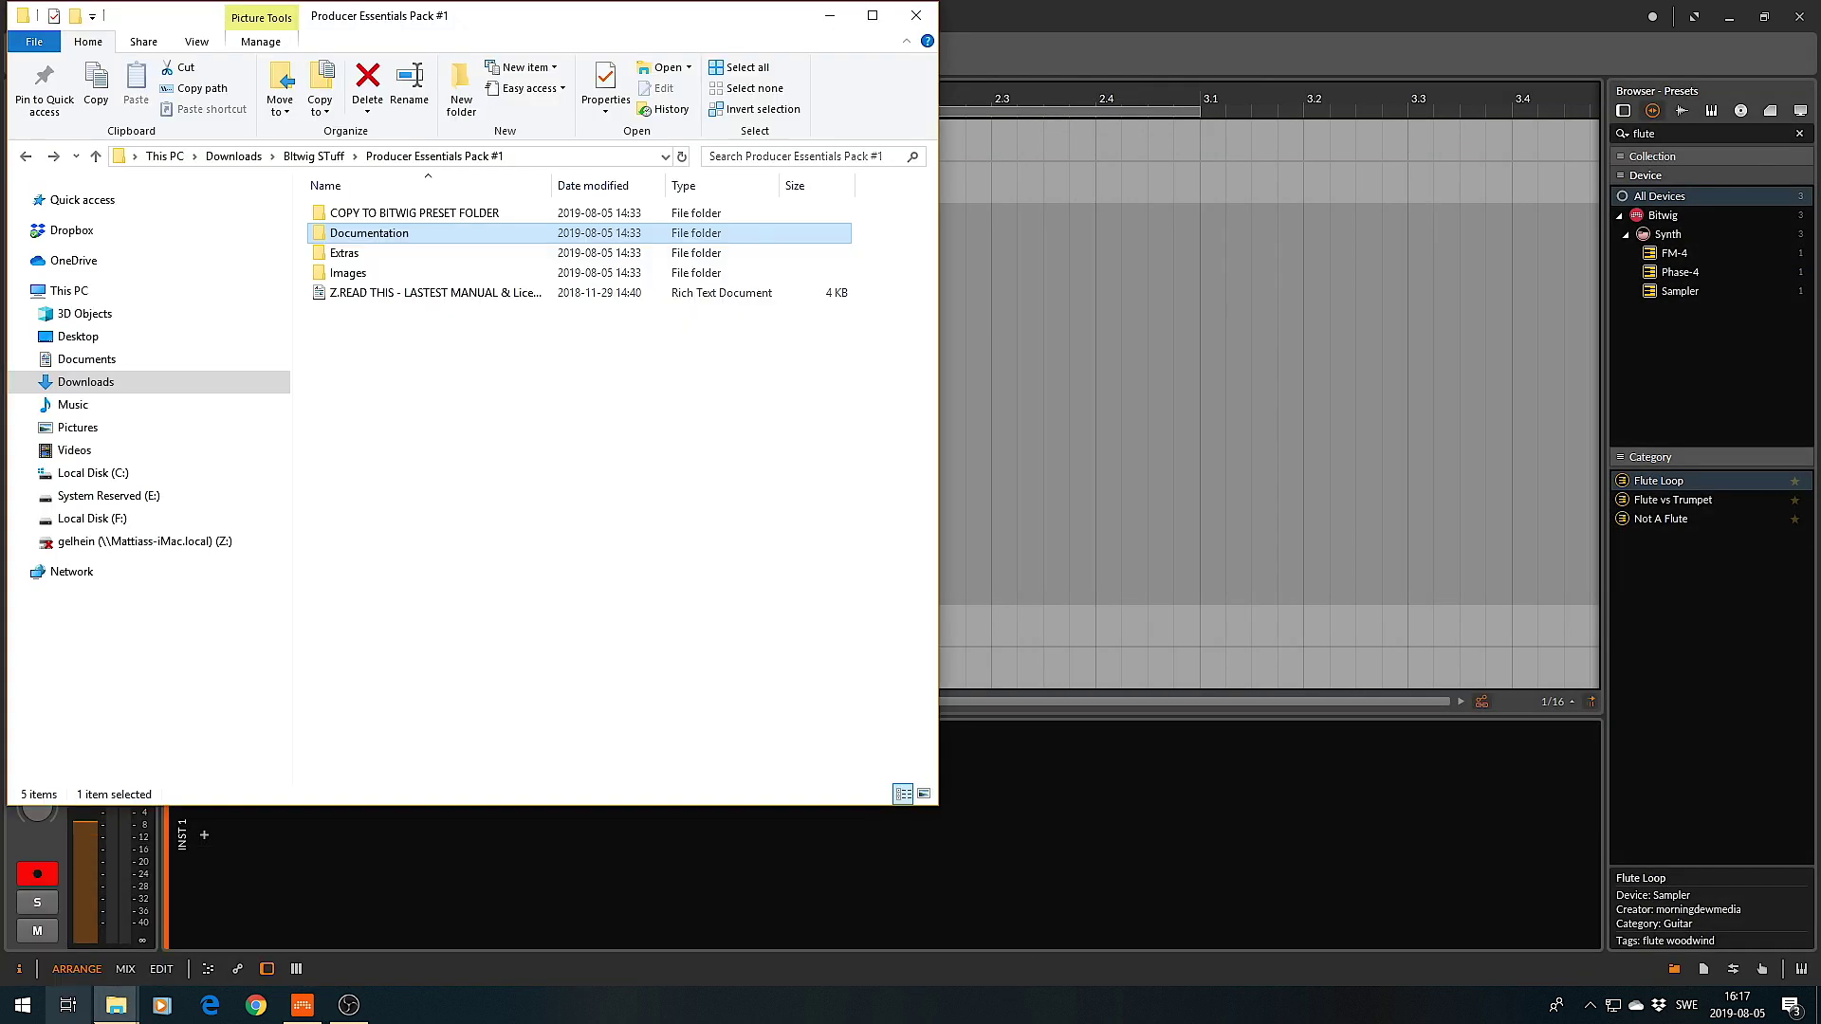
left_click(115, 1007)
left_click(199, 928)
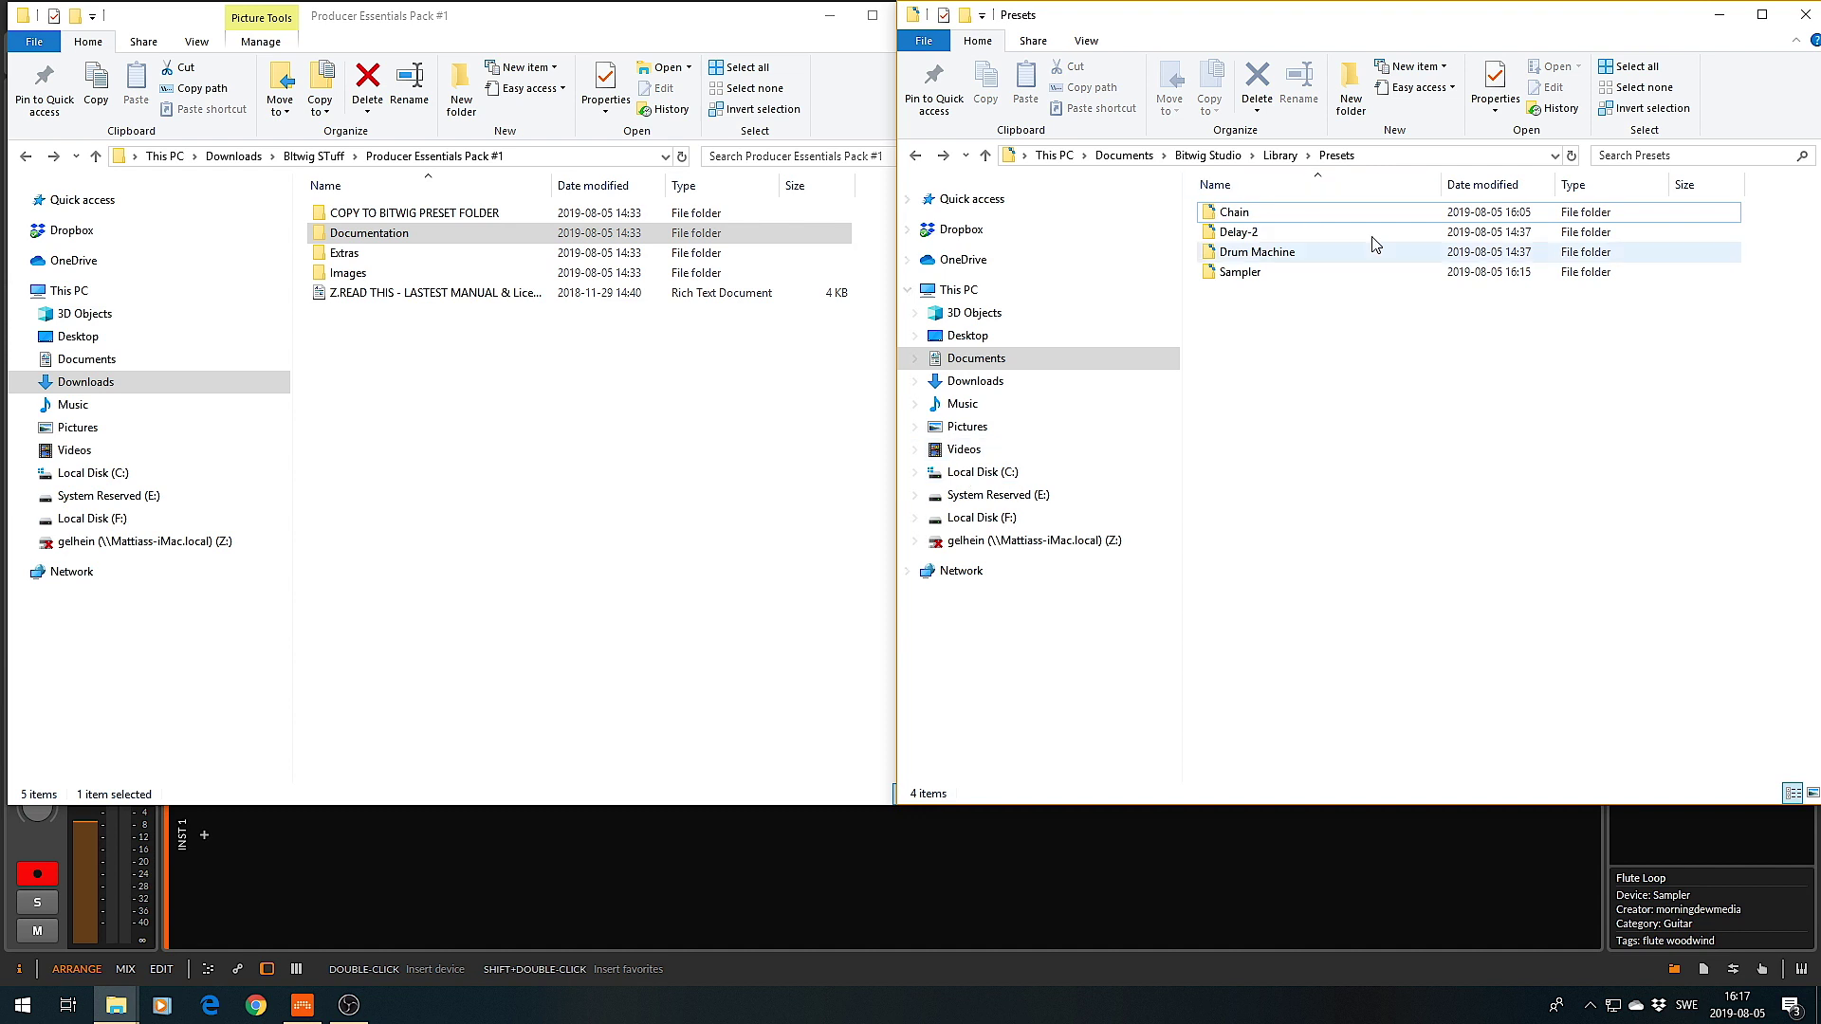
- Copy all eight folders from COPY TO BITWIG PRESET FOLDER into Library Presets, replacing existing files
double_click(378, 214)
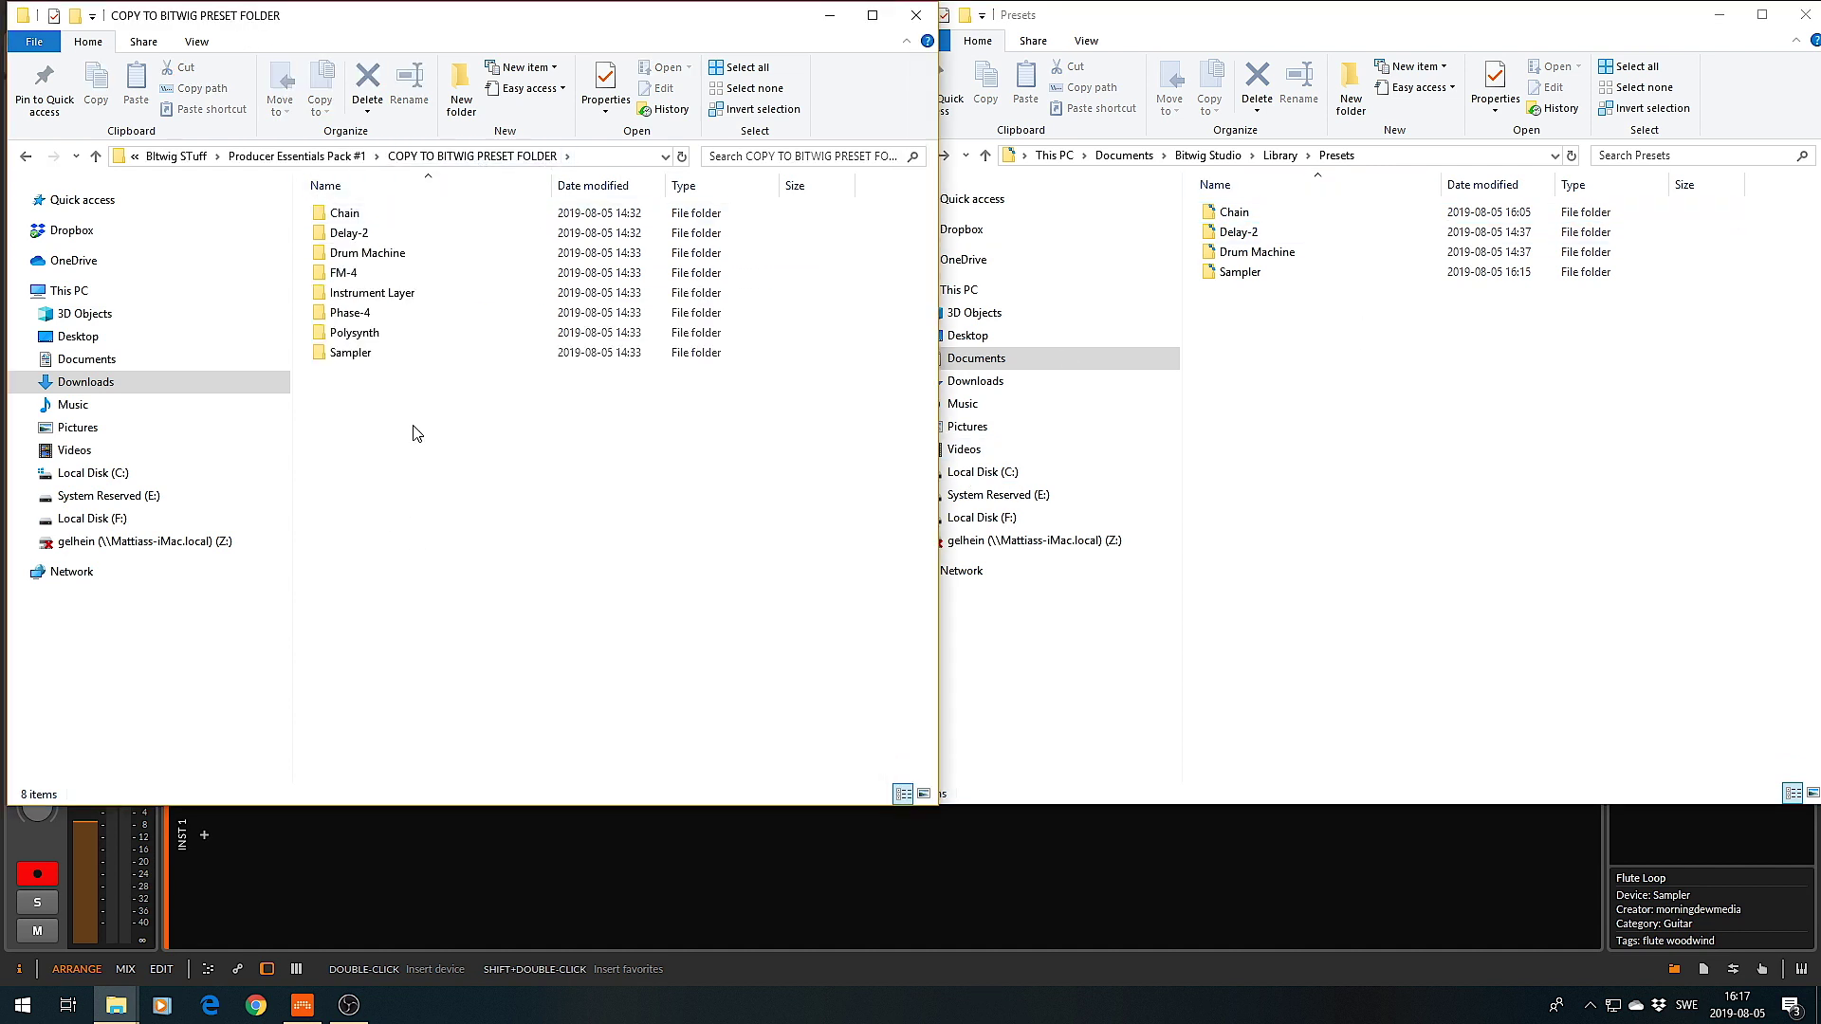
left_click_drag(433, 416, 314, 185)
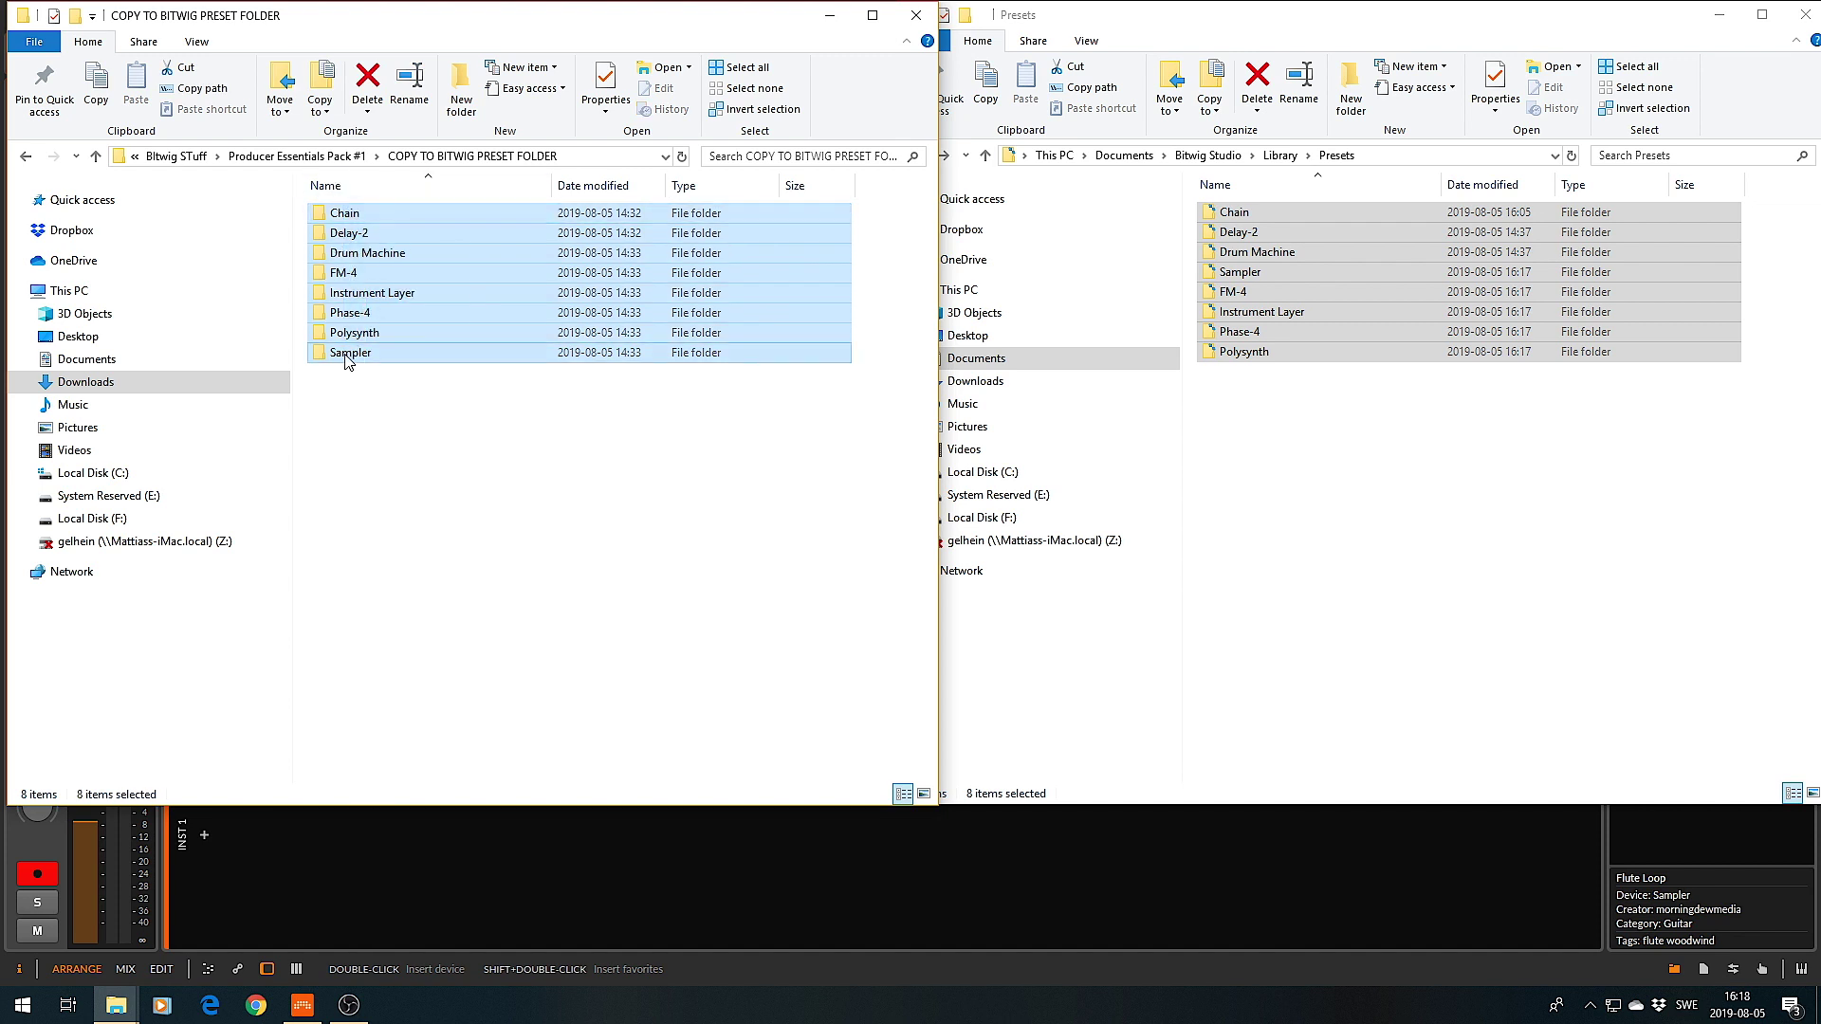
left_click_drag(346, 356, 1396, 481)
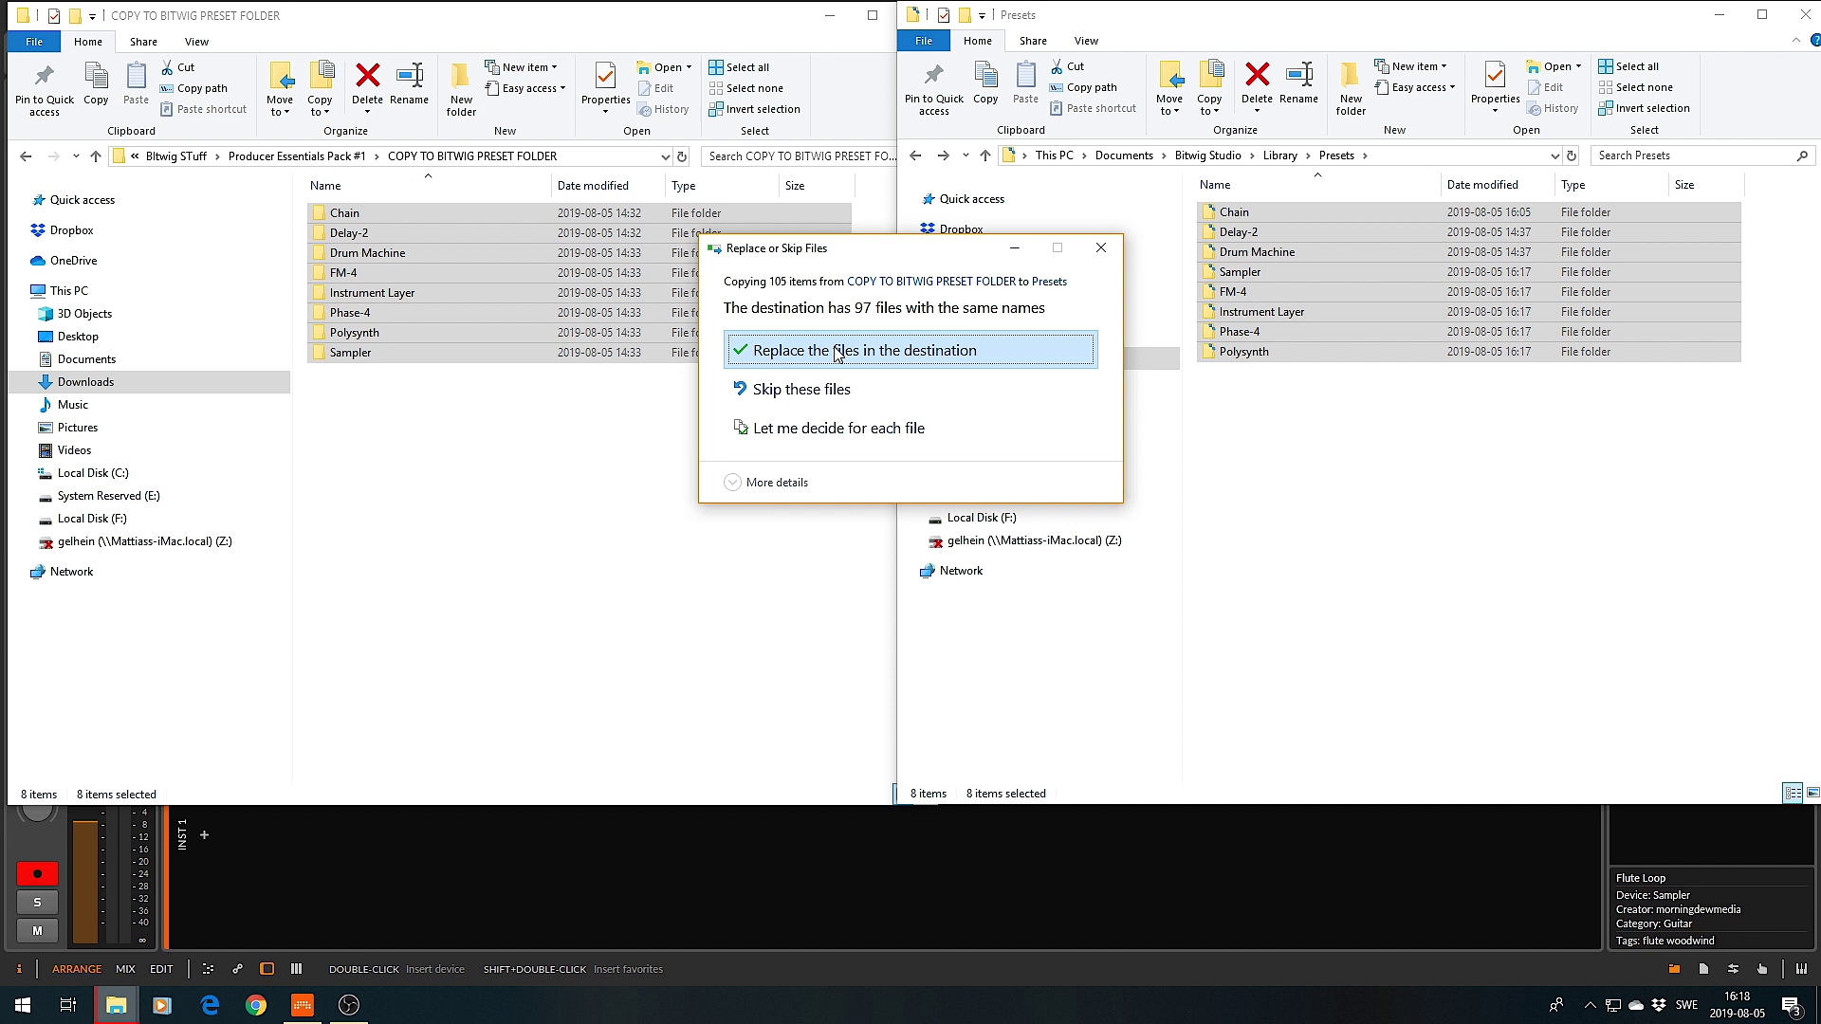
left_click(838, 353)
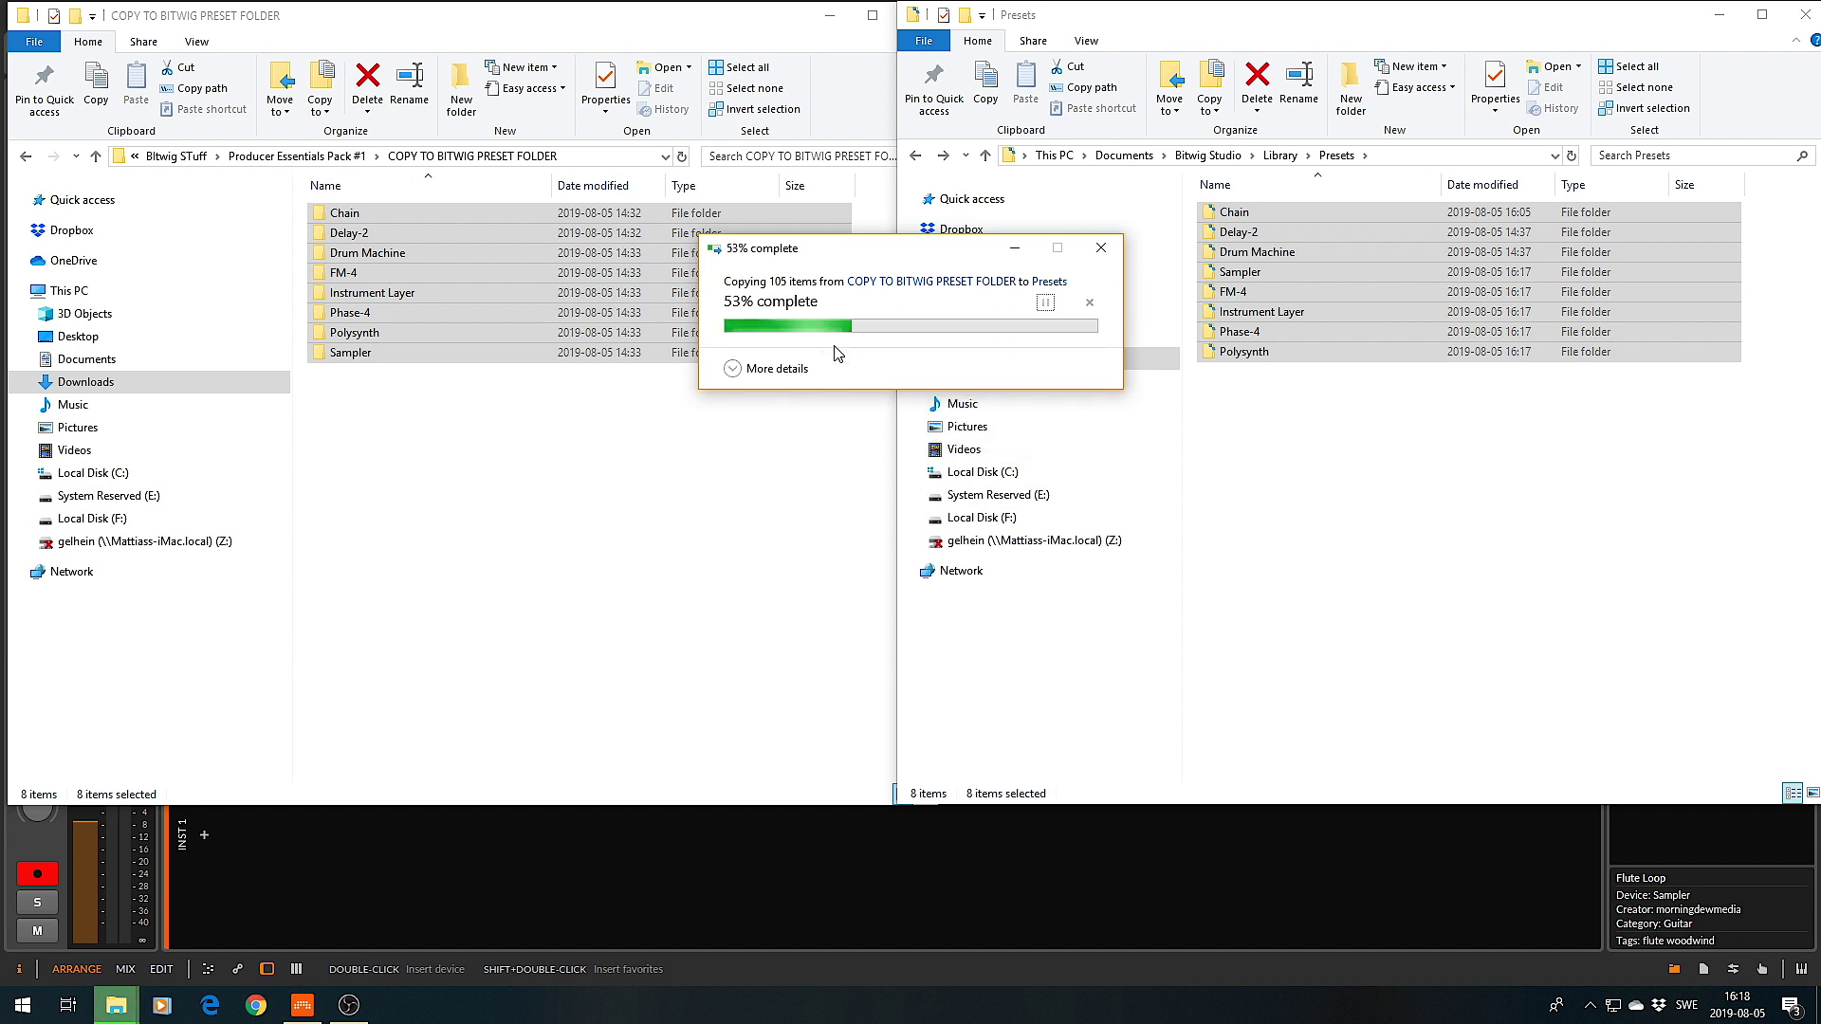
left_click(1412, 508)
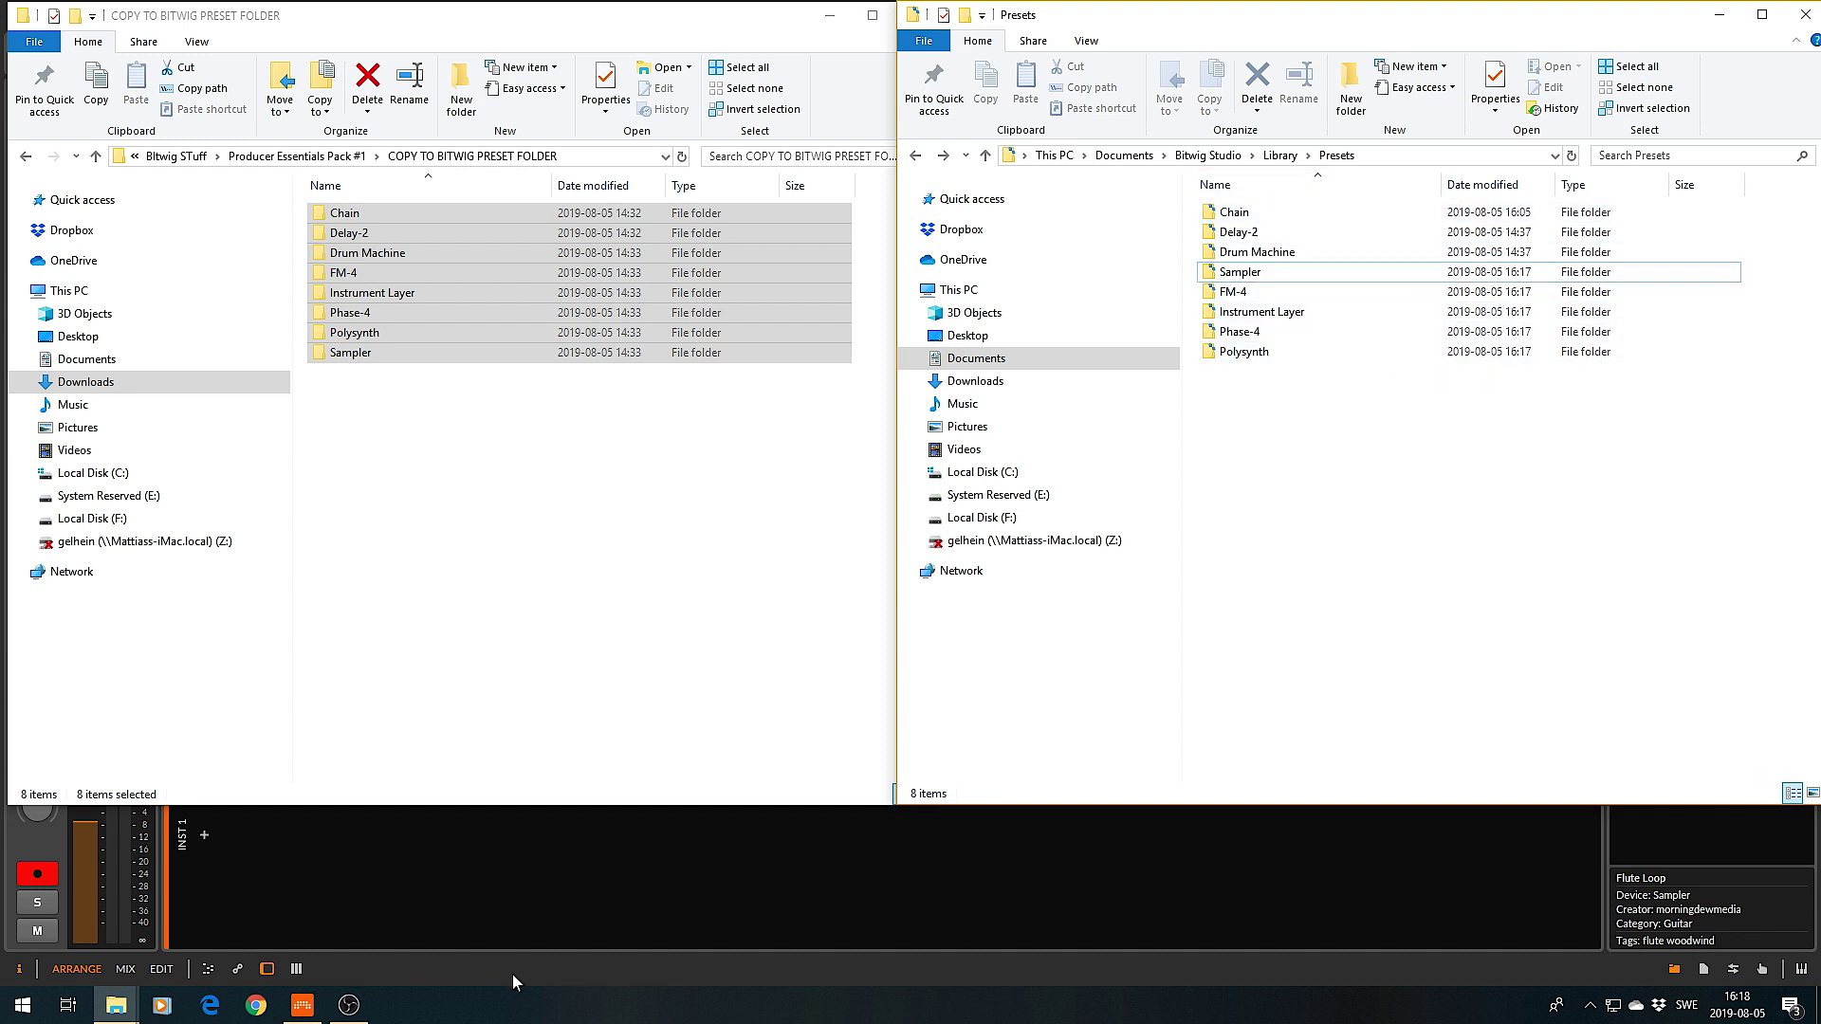
left_click(526, 890)
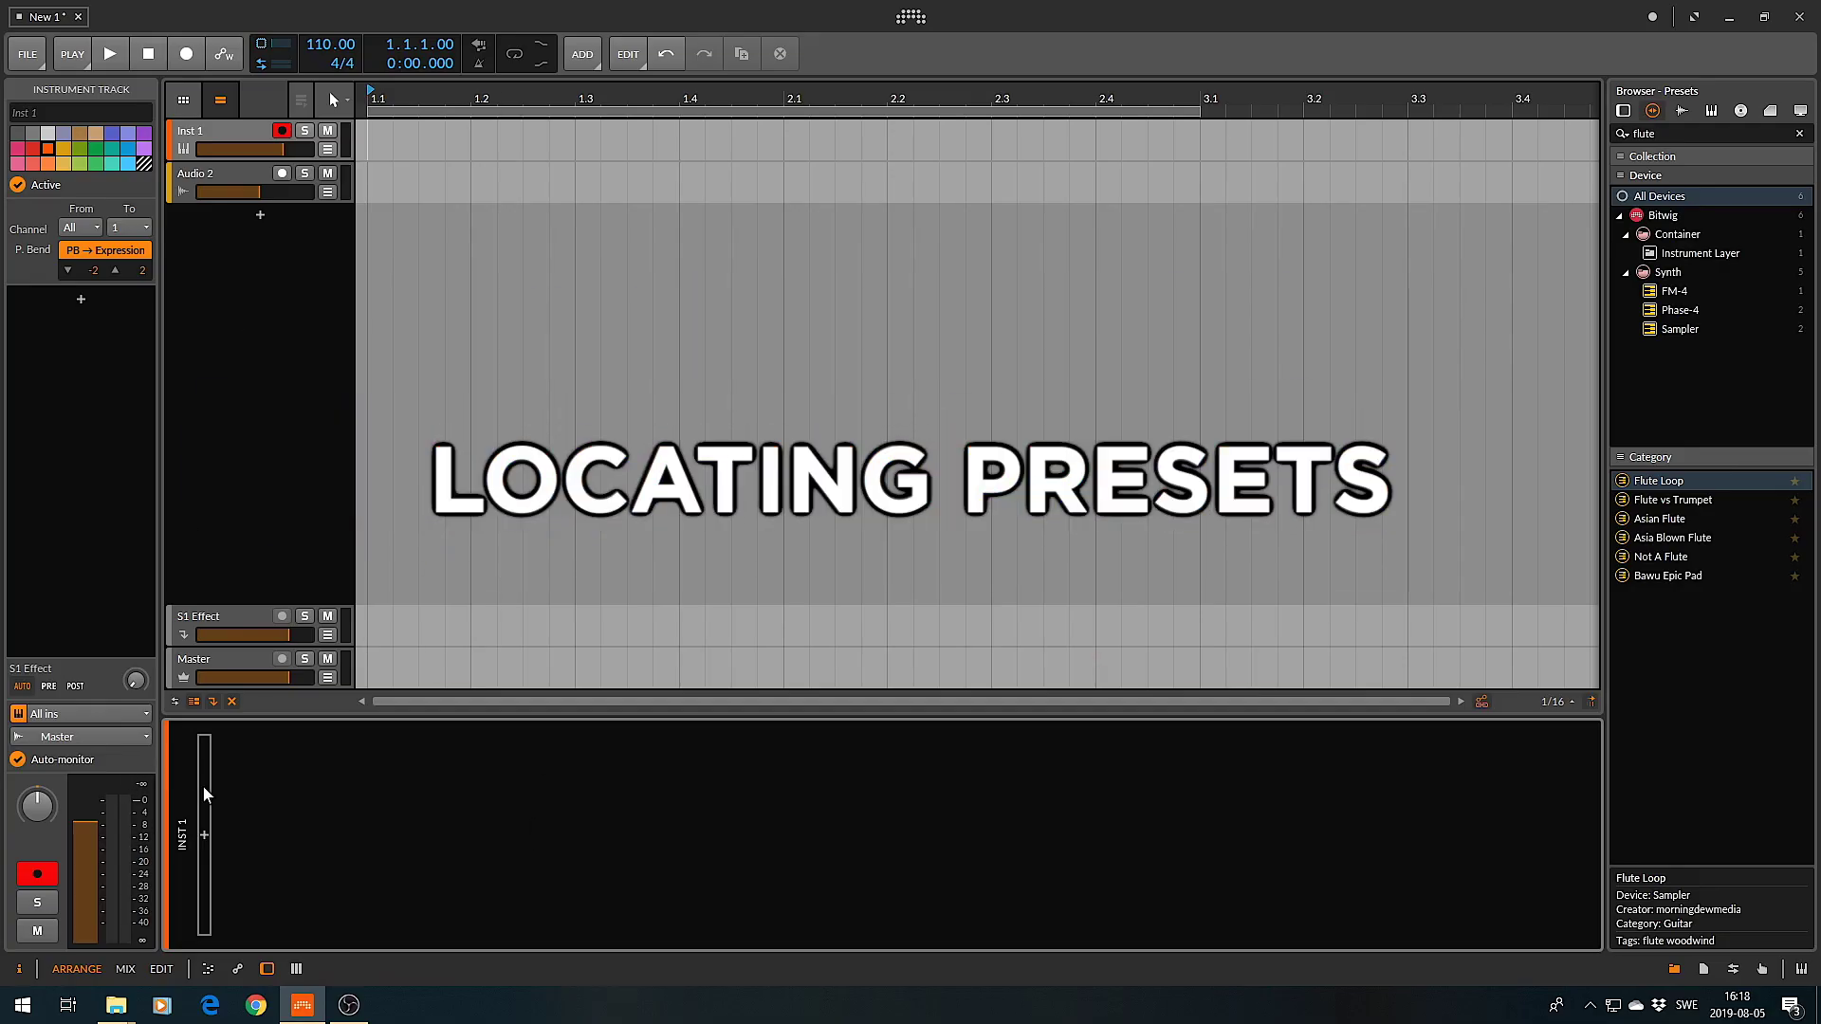
- Filter the preset browser to morningdewmedia presets of any device type and select Producer Essentials Kit #1
left_click(199, 843)
left_click(996, 228)
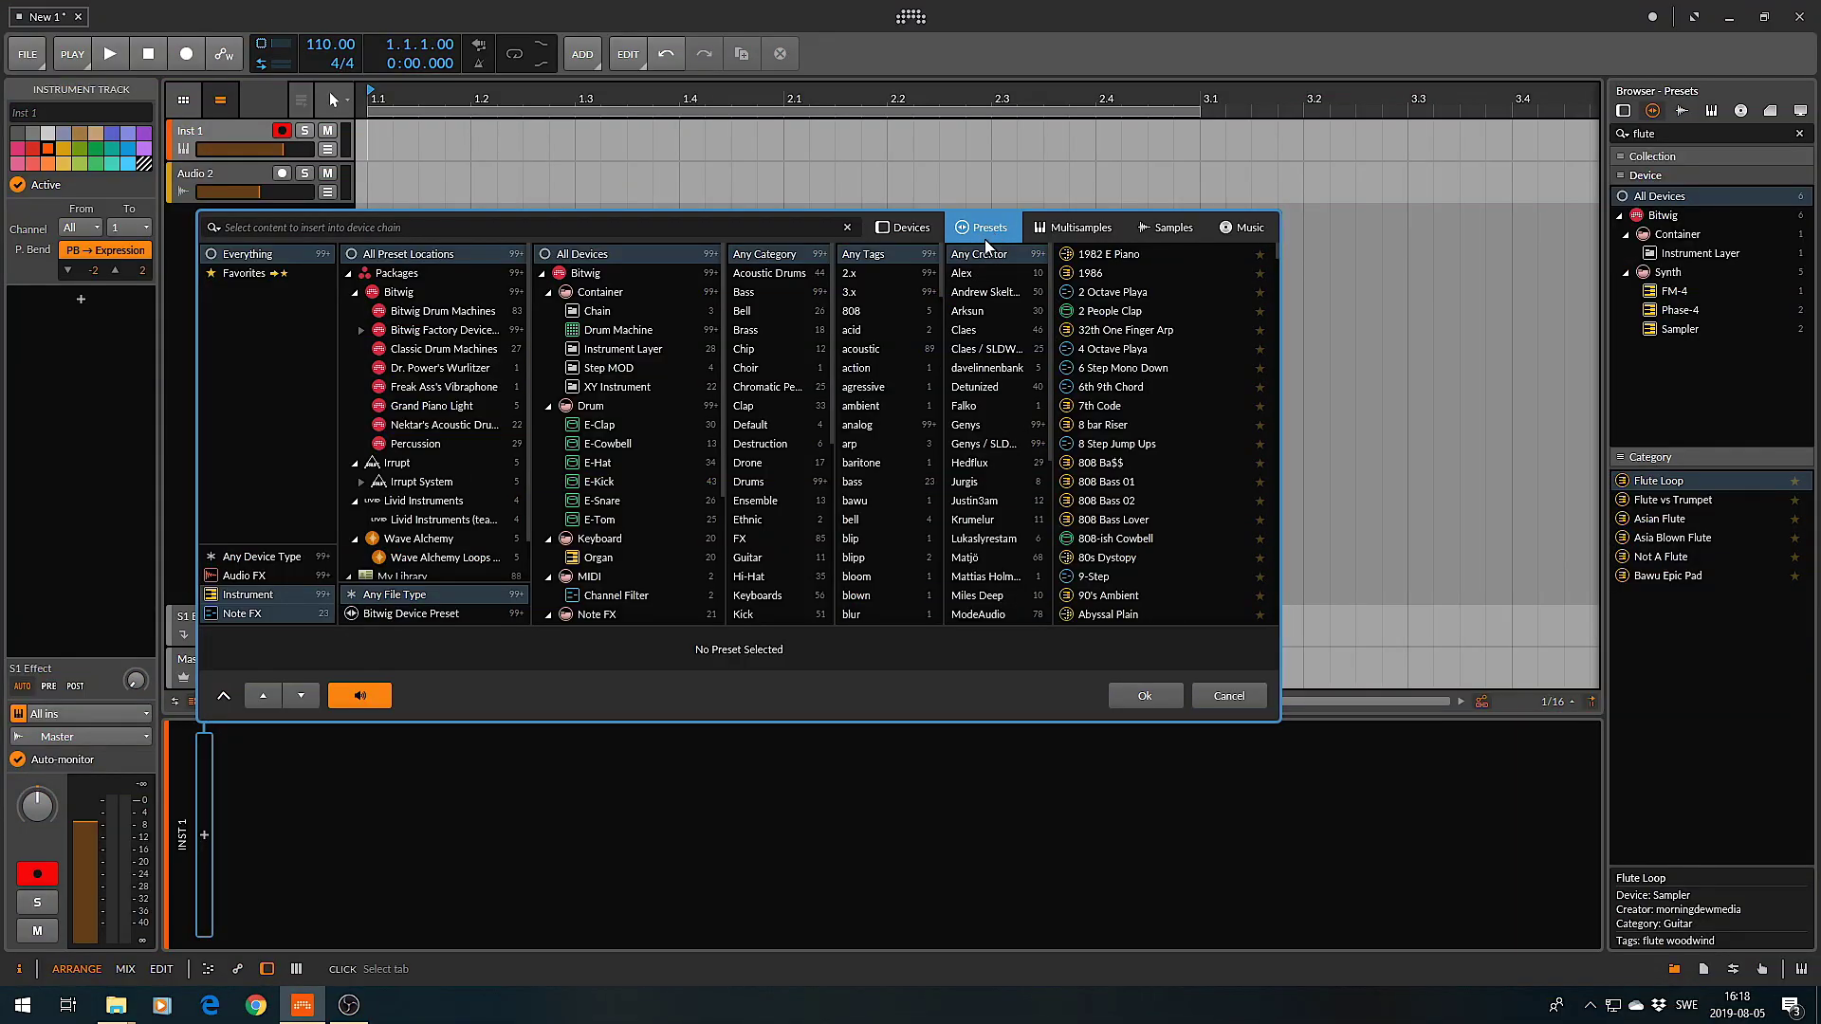
scroll(996, 428, "down", 5)
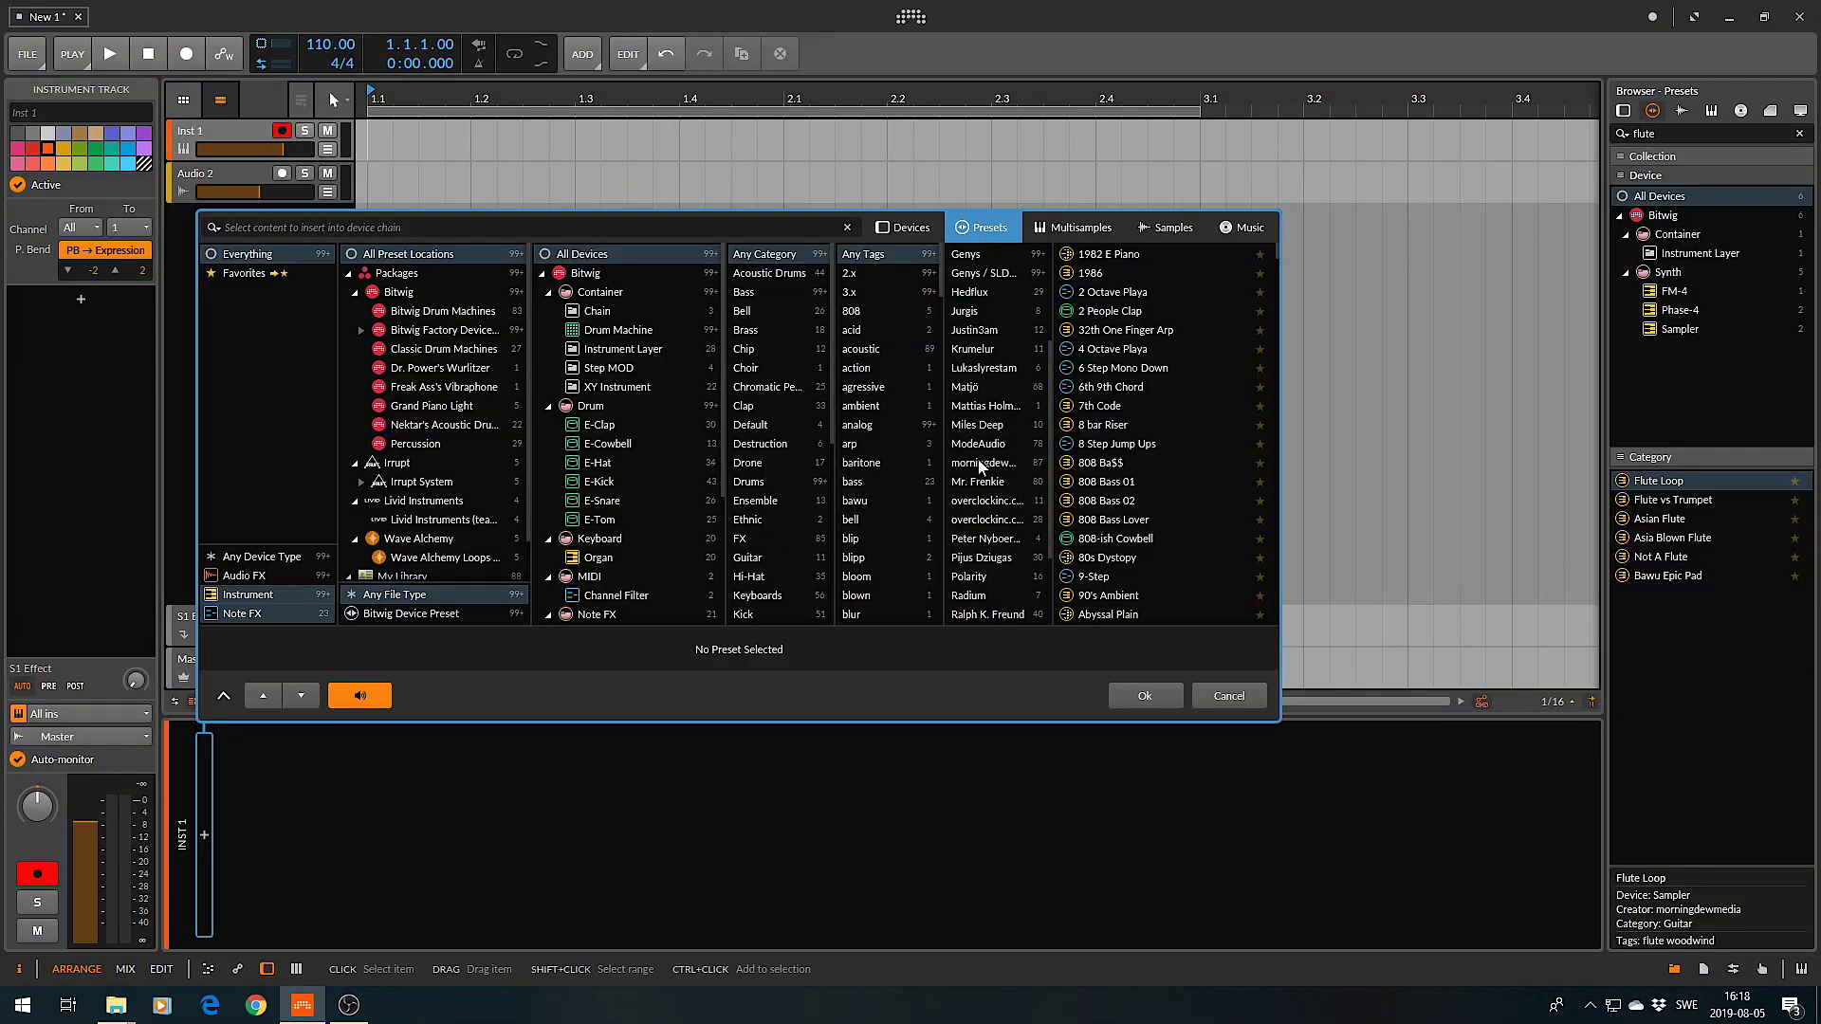
left_click(982, 464)
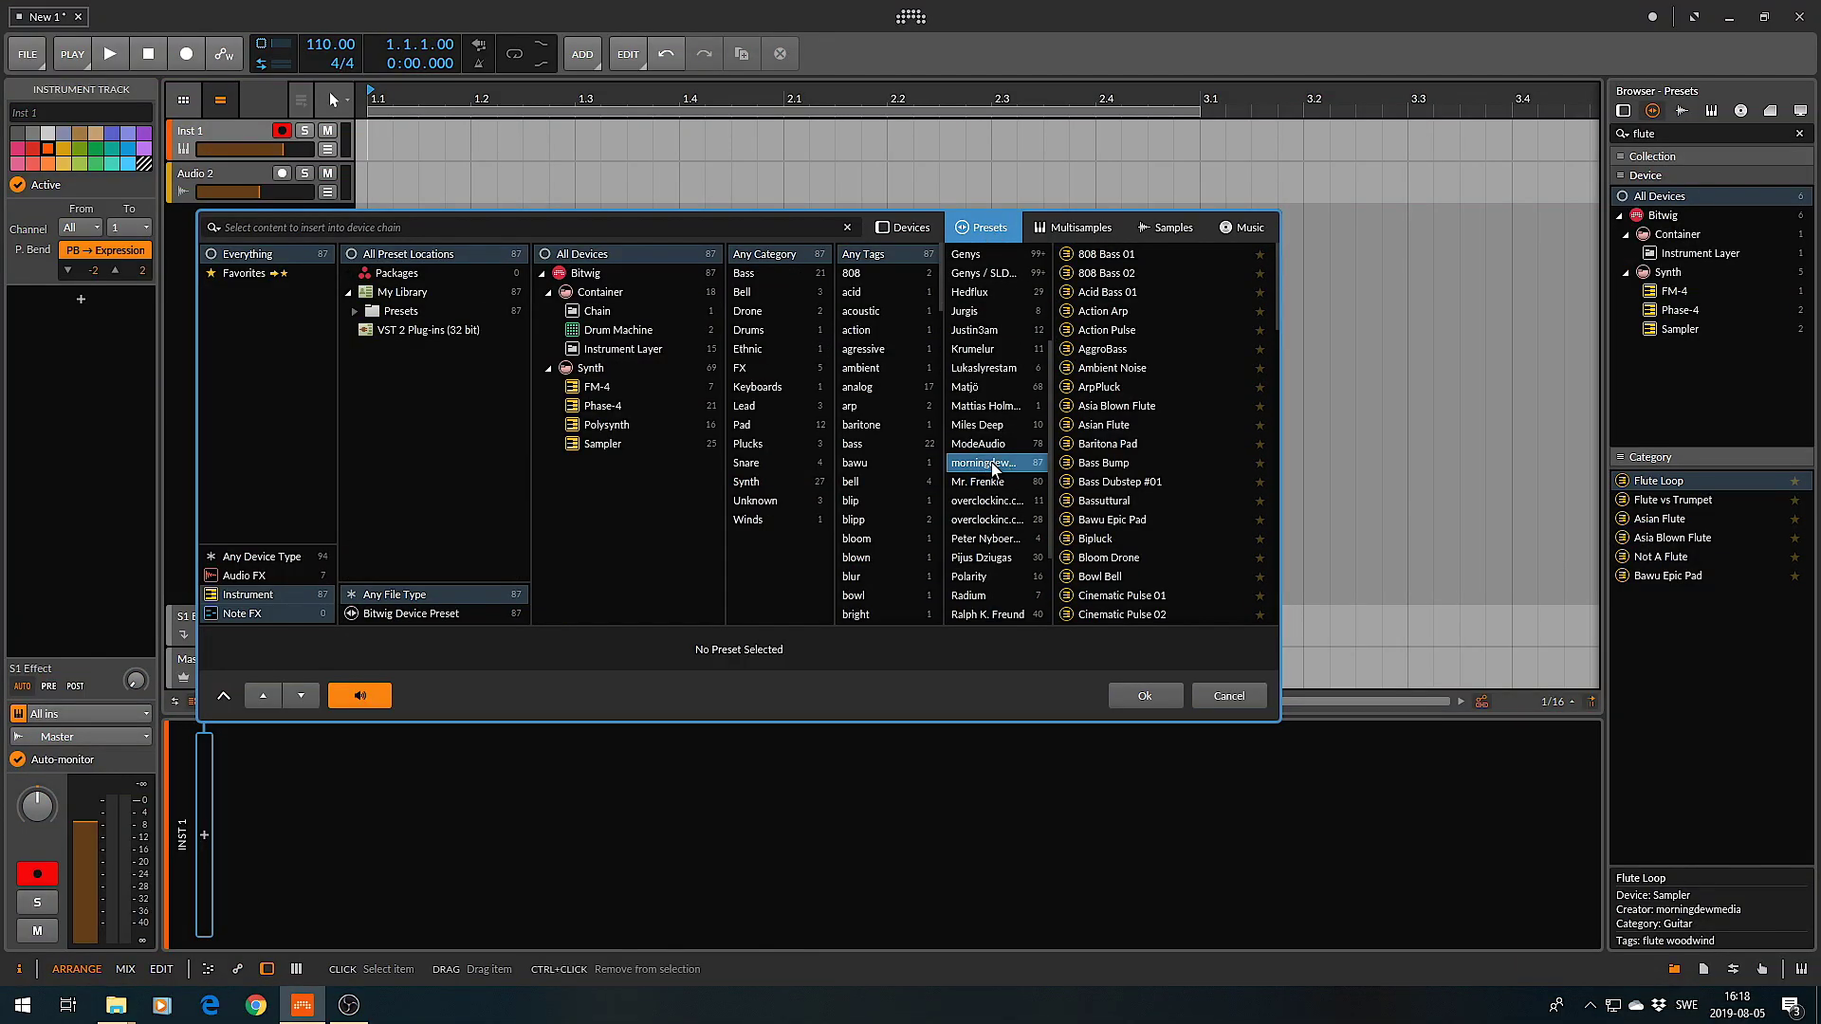
left_click(594, 275)
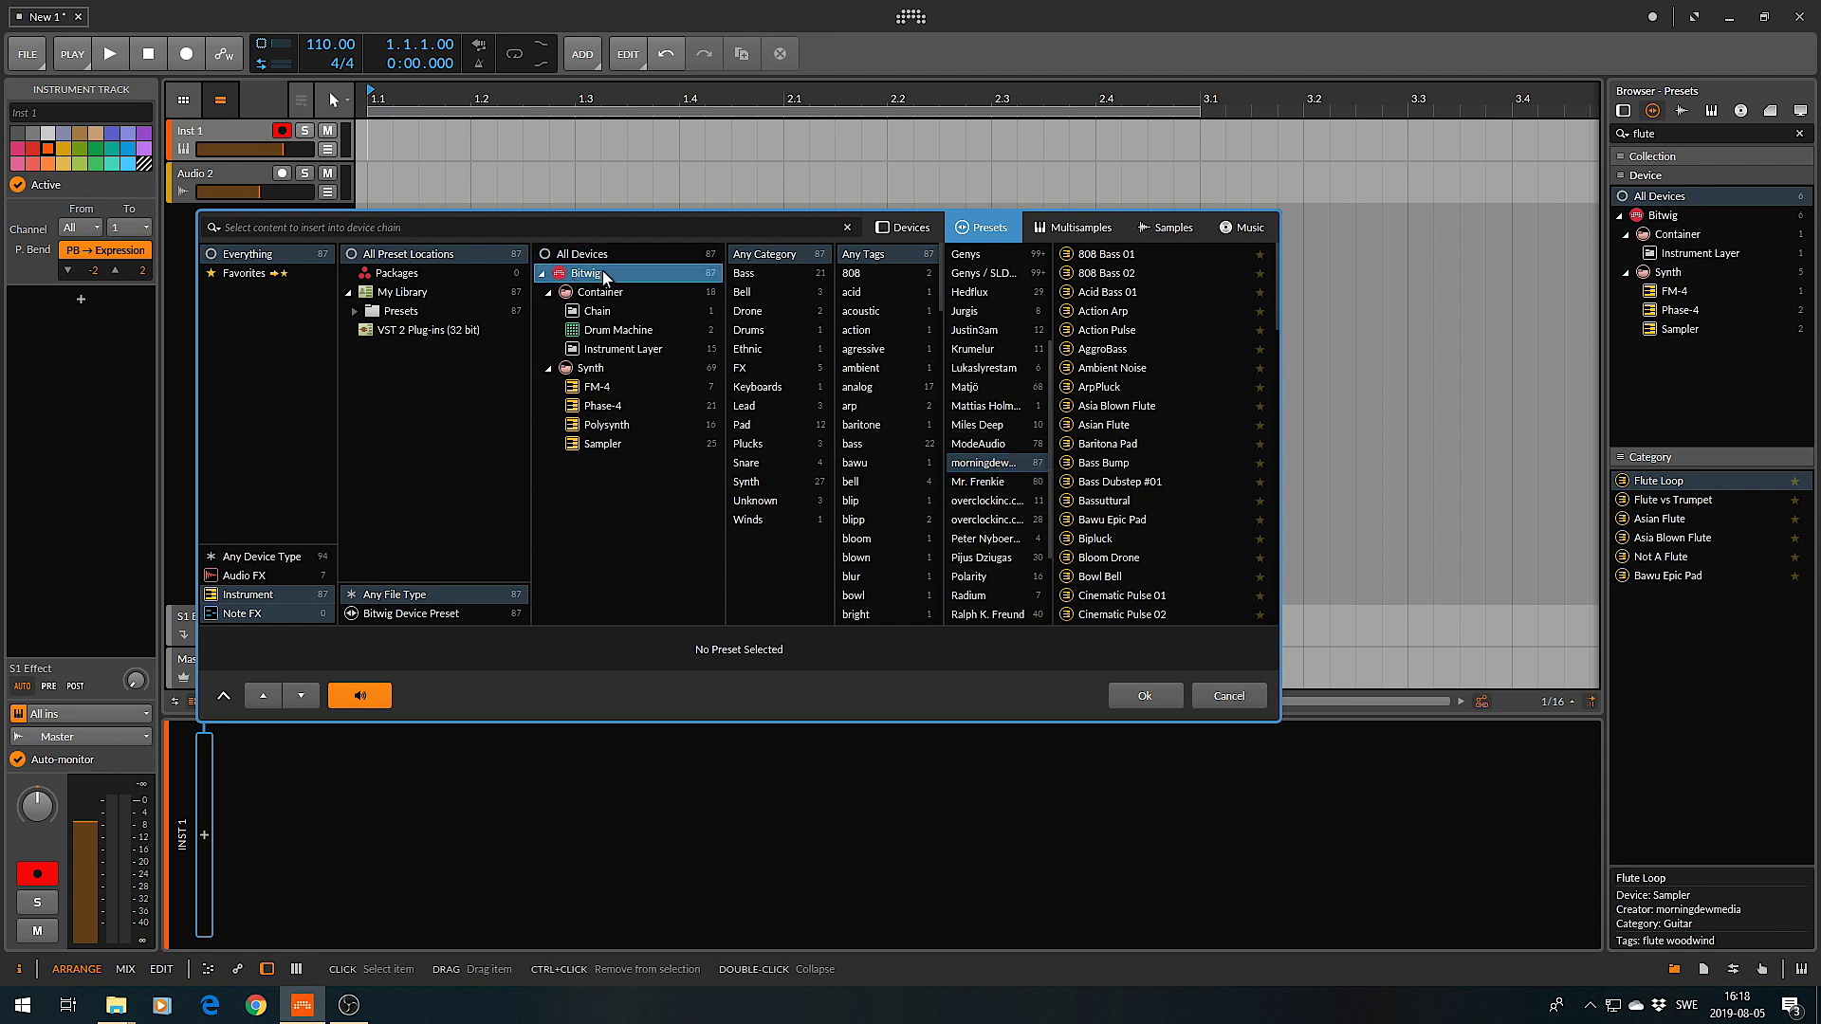
left_click(277, 557)
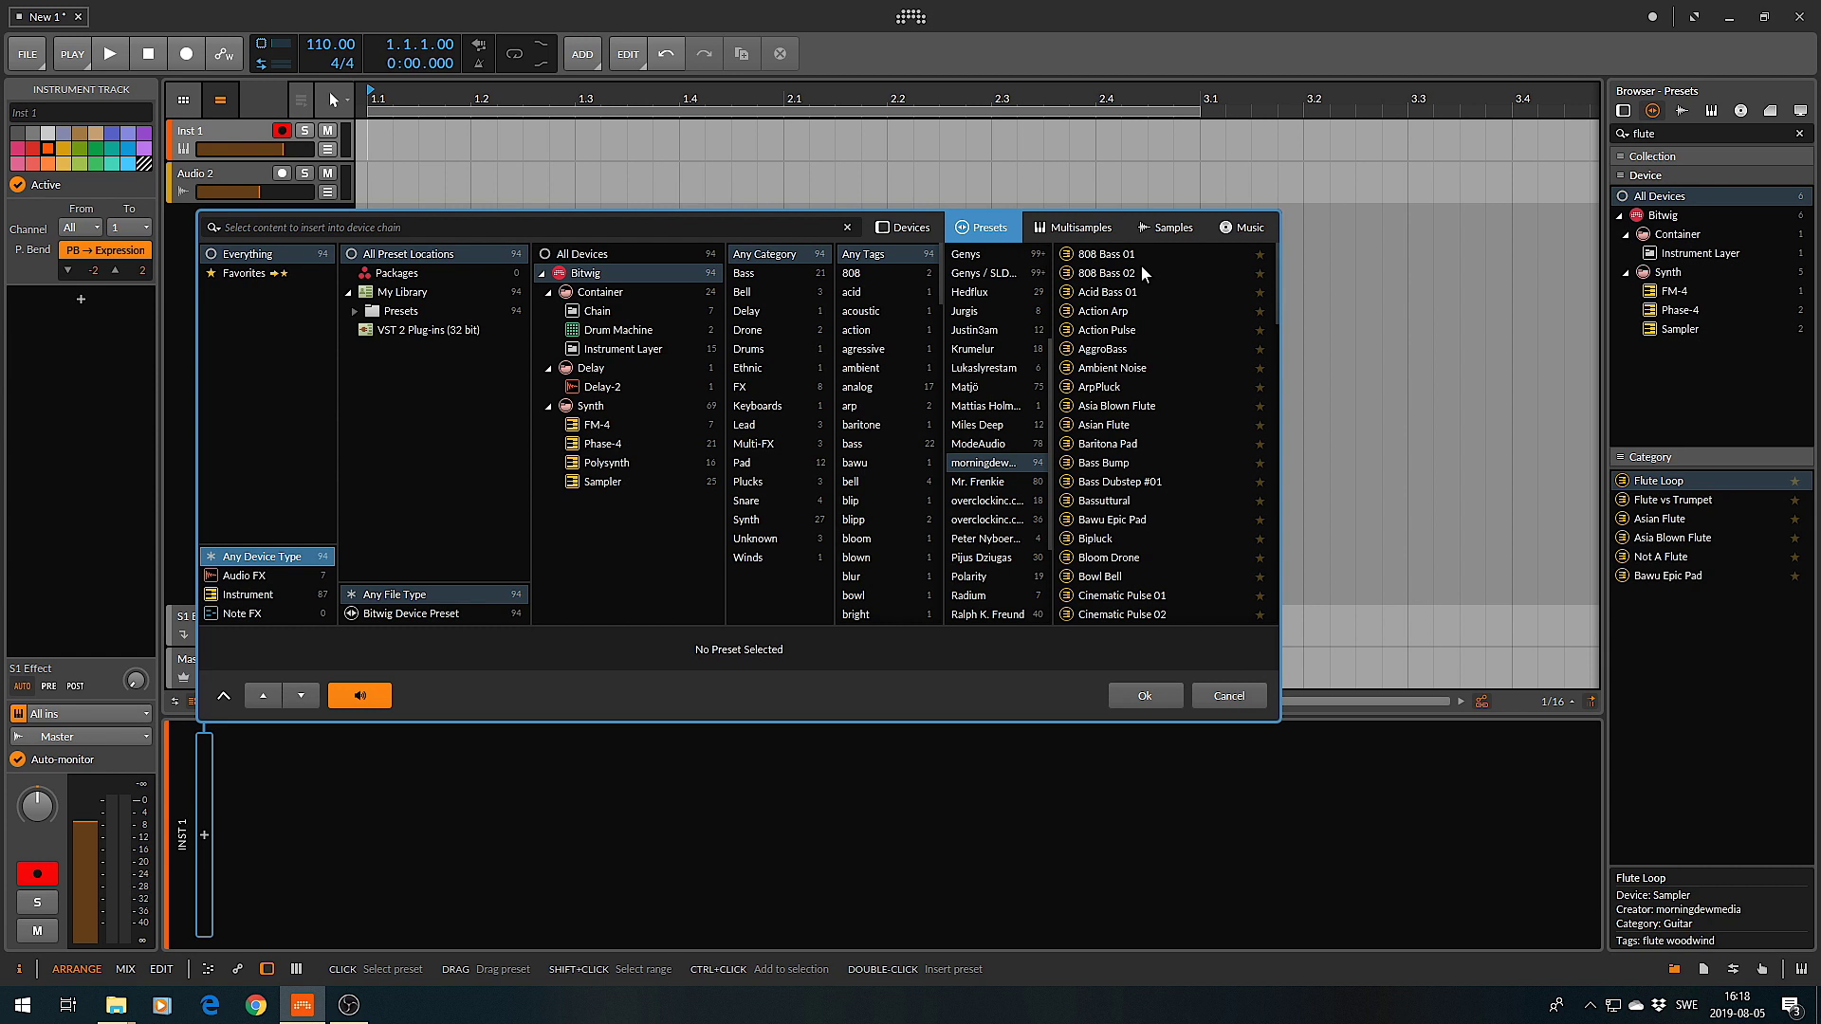
scroll(1152, 356, "down", 5)
scroll(1159, 356, "down", 5)
scroll(1167, 356, "down", 5)
scroll(1174, 358, "down", 5)
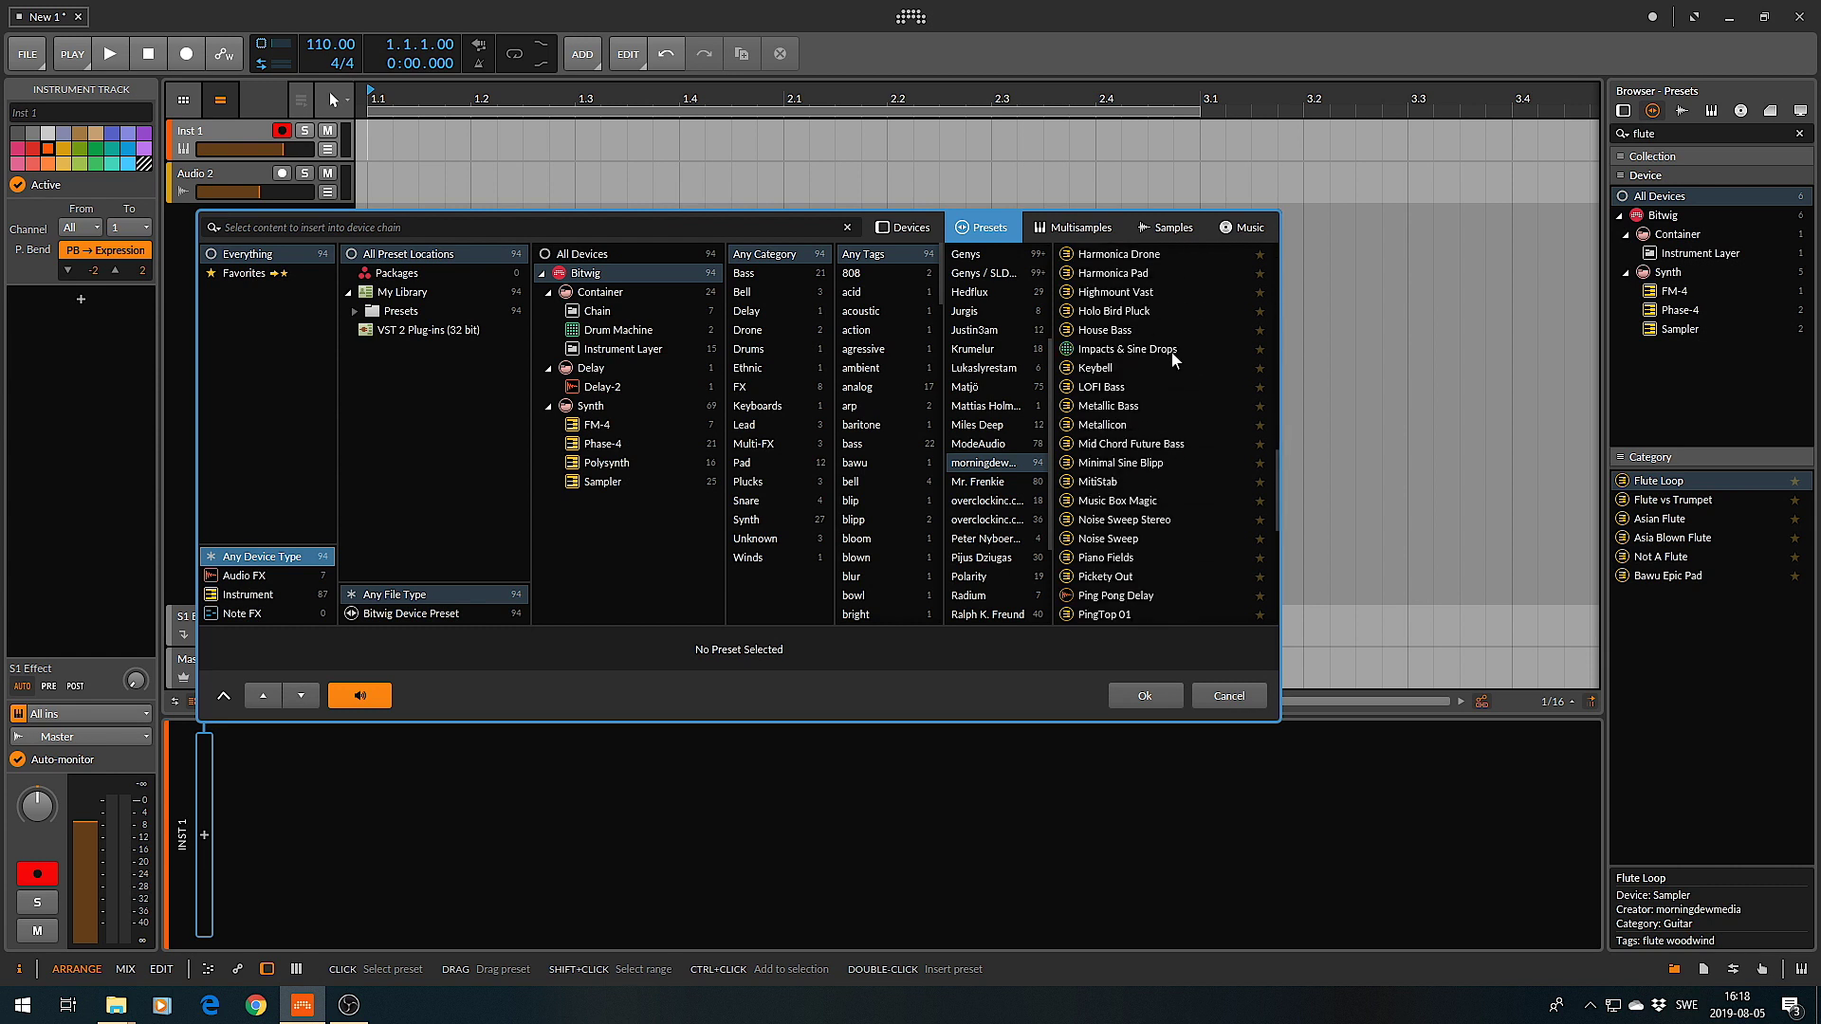
scroll(1173, 360, "down", 5)
left_click(1138, 482)
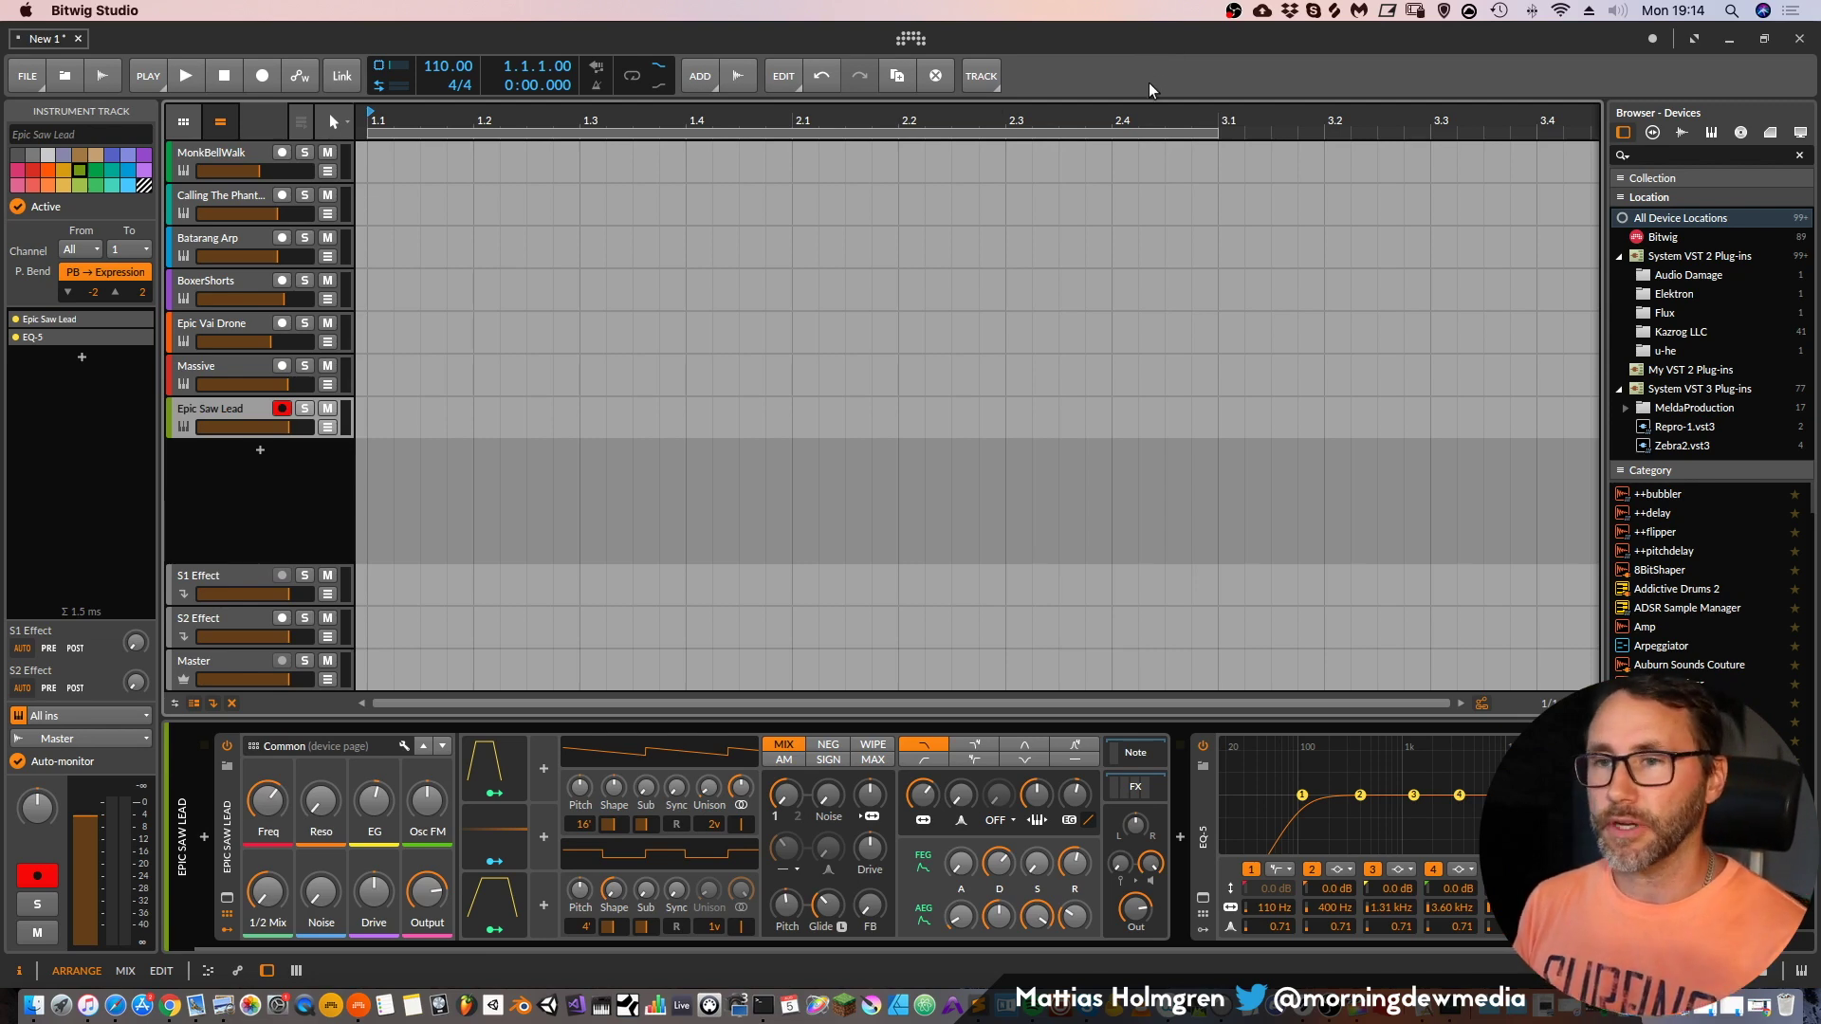
left_click(918, 39)
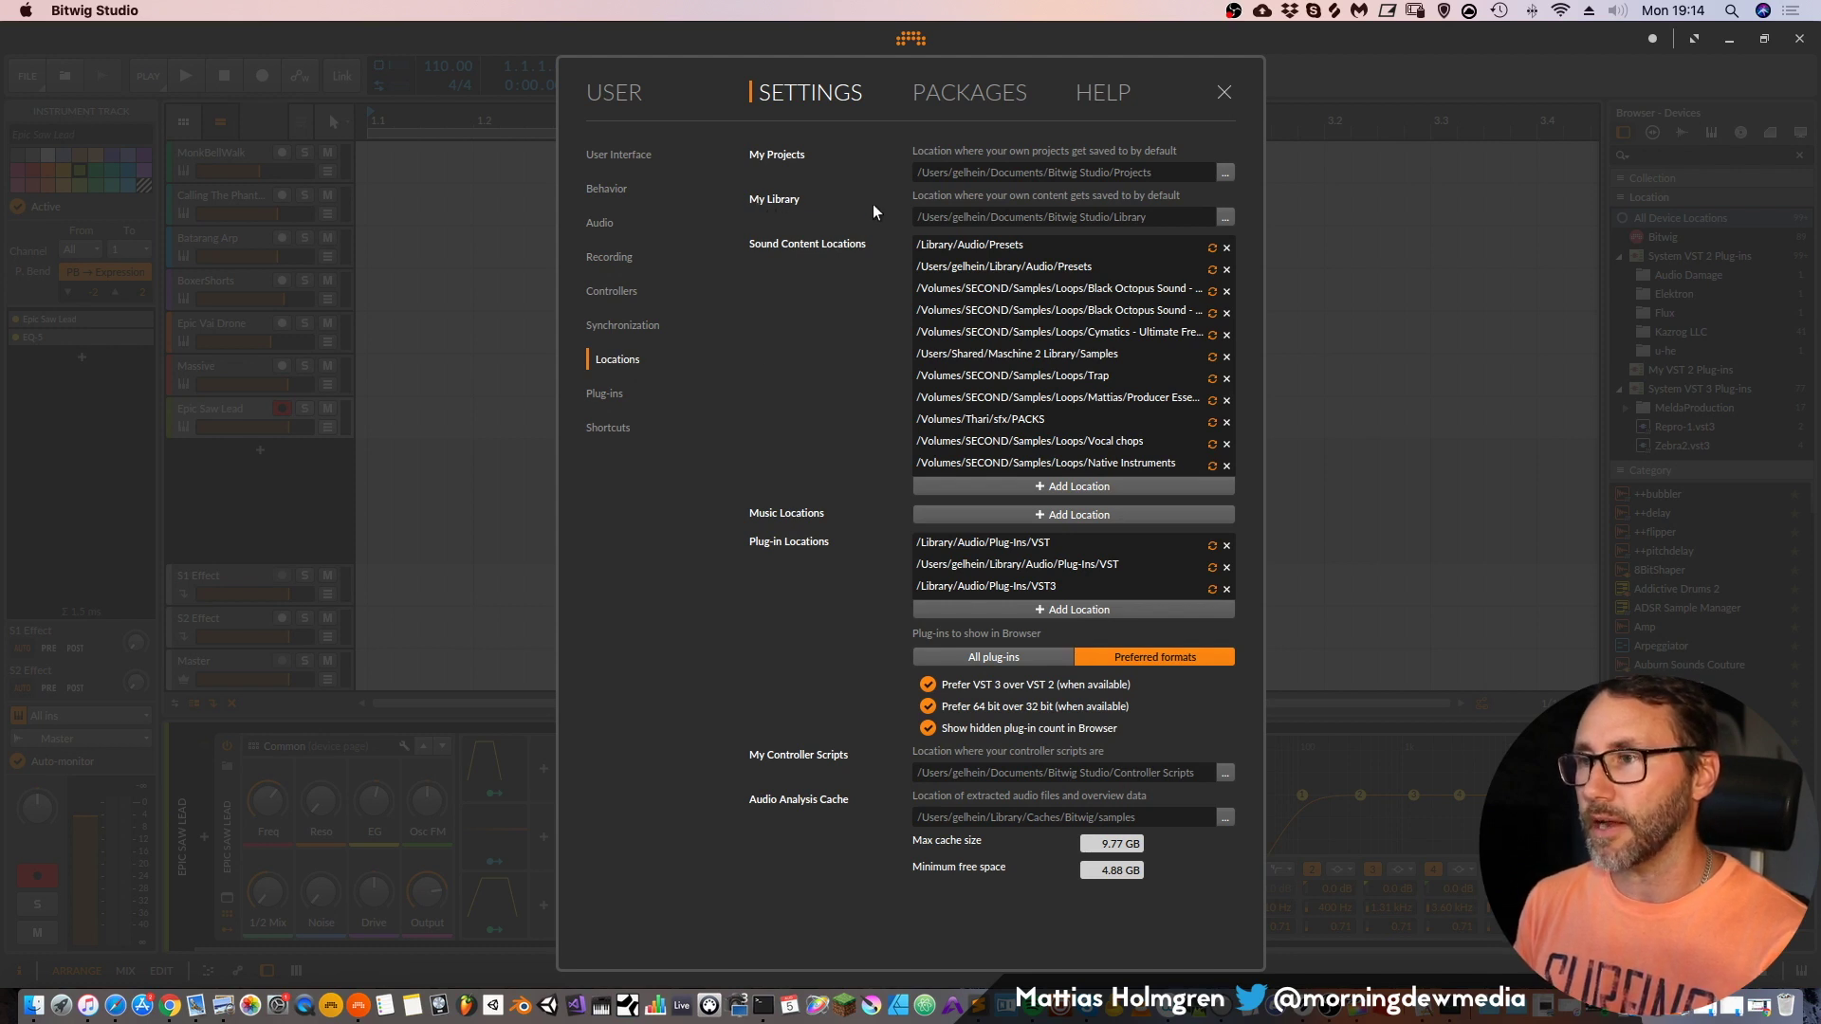
left_click(1227, 216)
left_click(1163, 768)
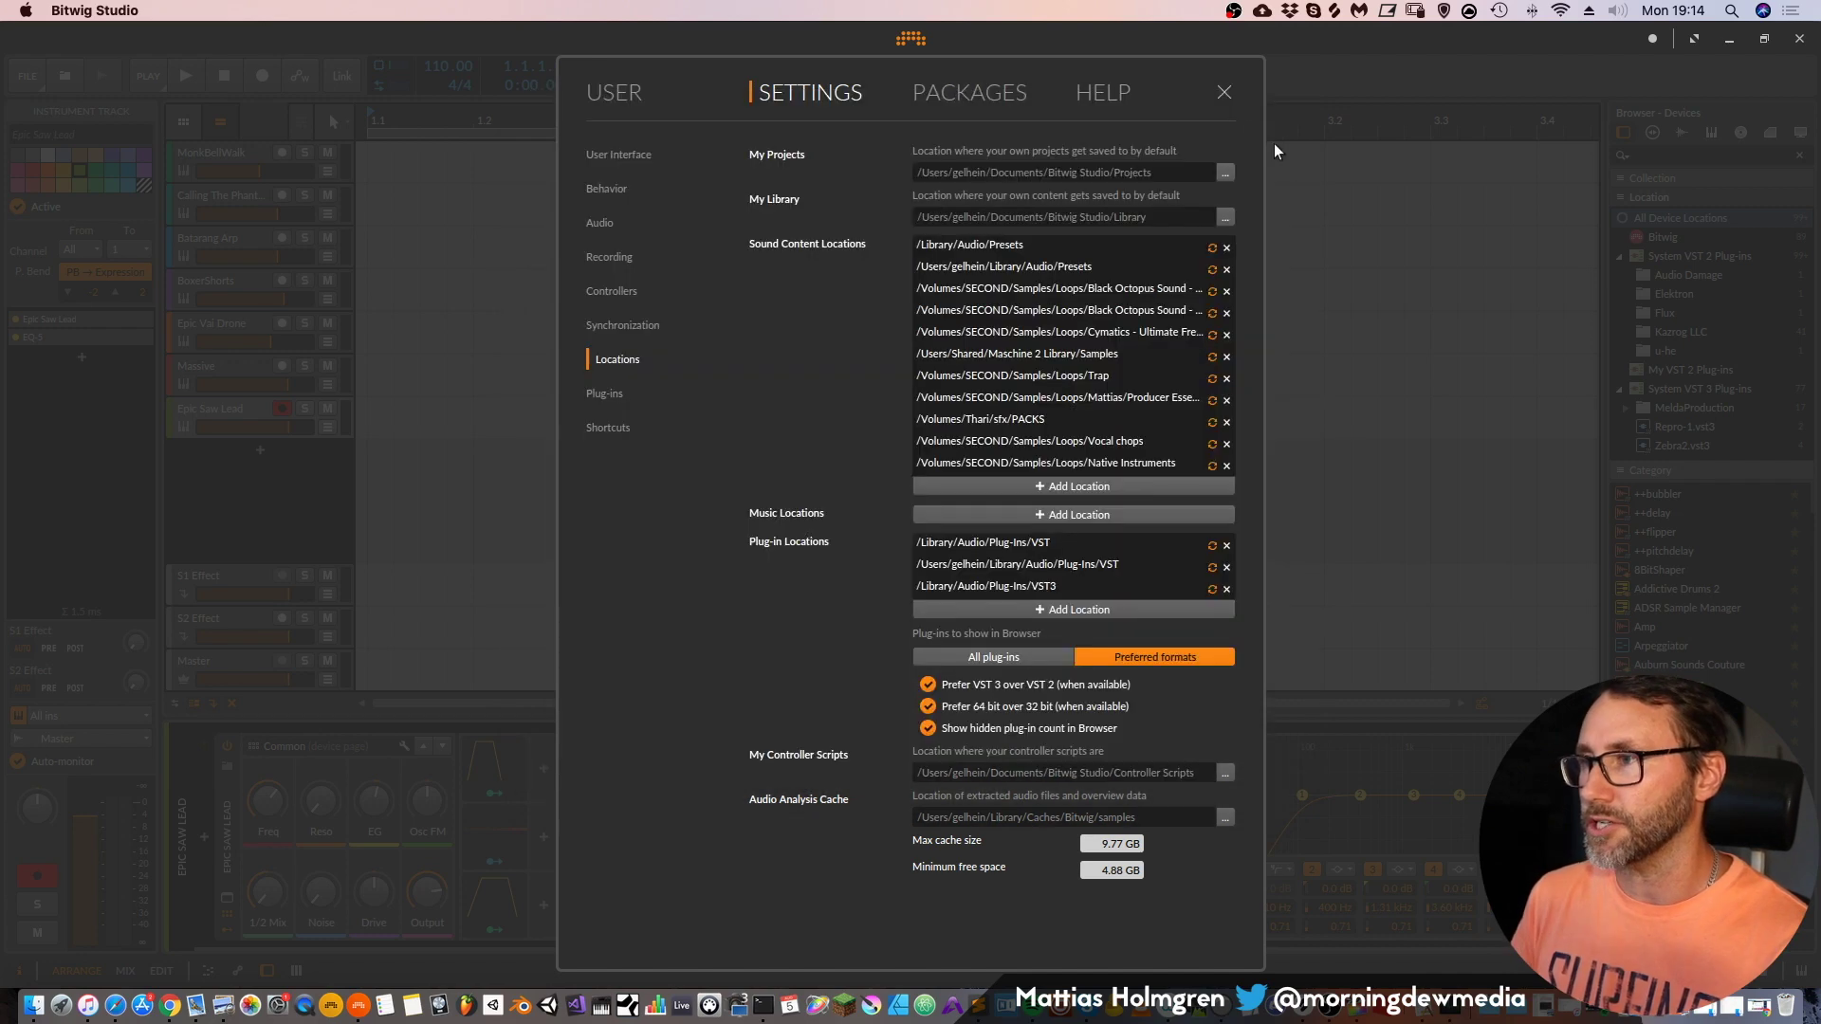
left_click(1226, 89)
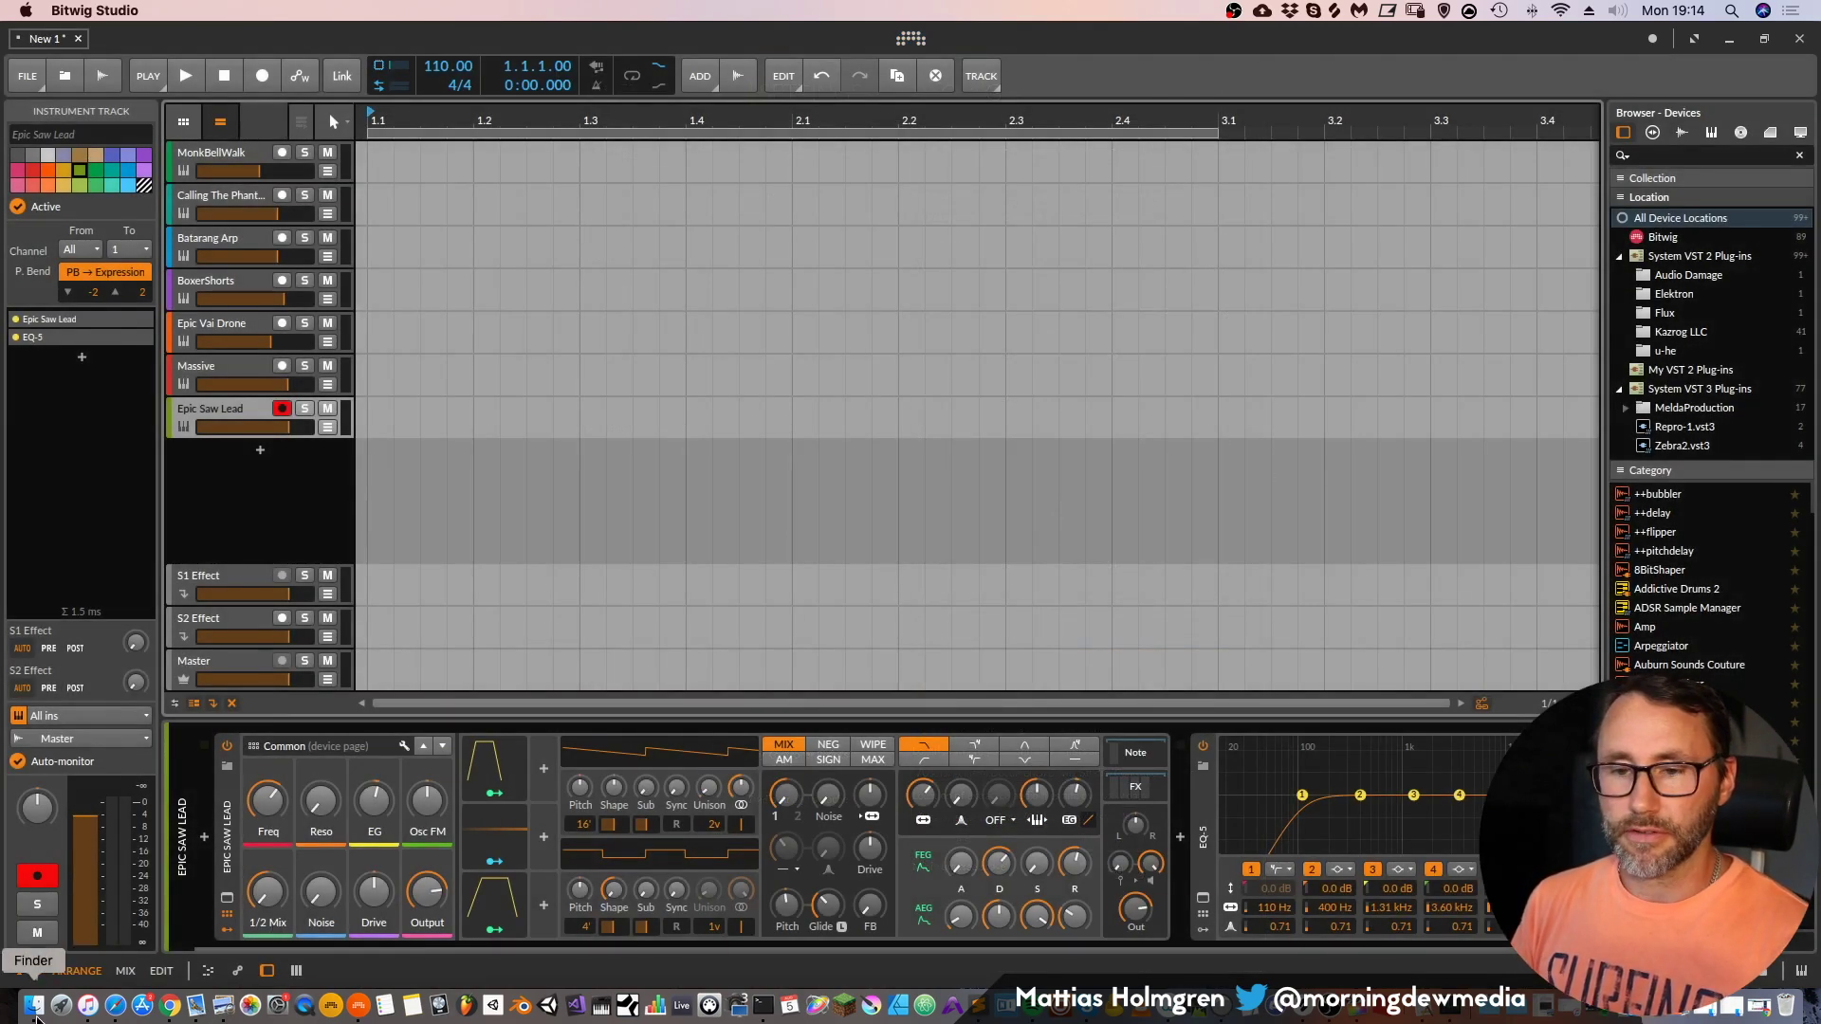
- In Finder, select the four Rytmica folders: Chain, Instrument Layer, Polysynth and Sampler
left_click(36, 1007)
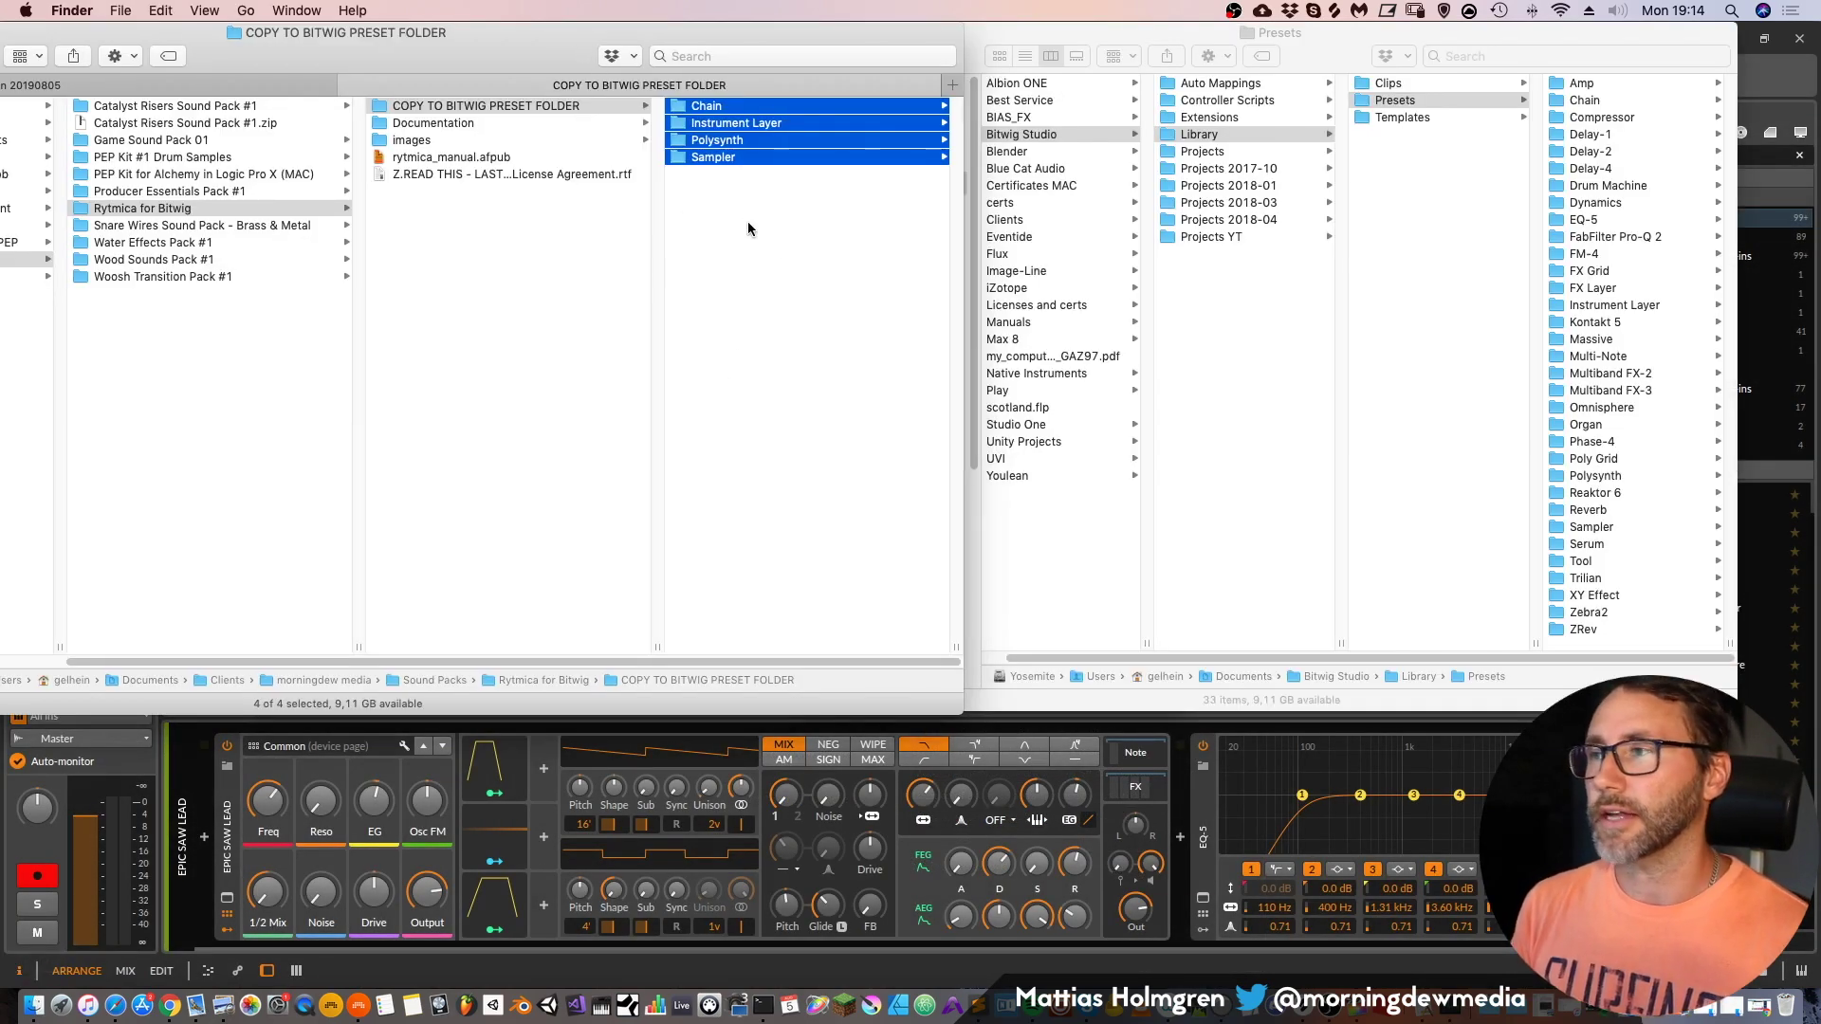
left_click(800, 213)
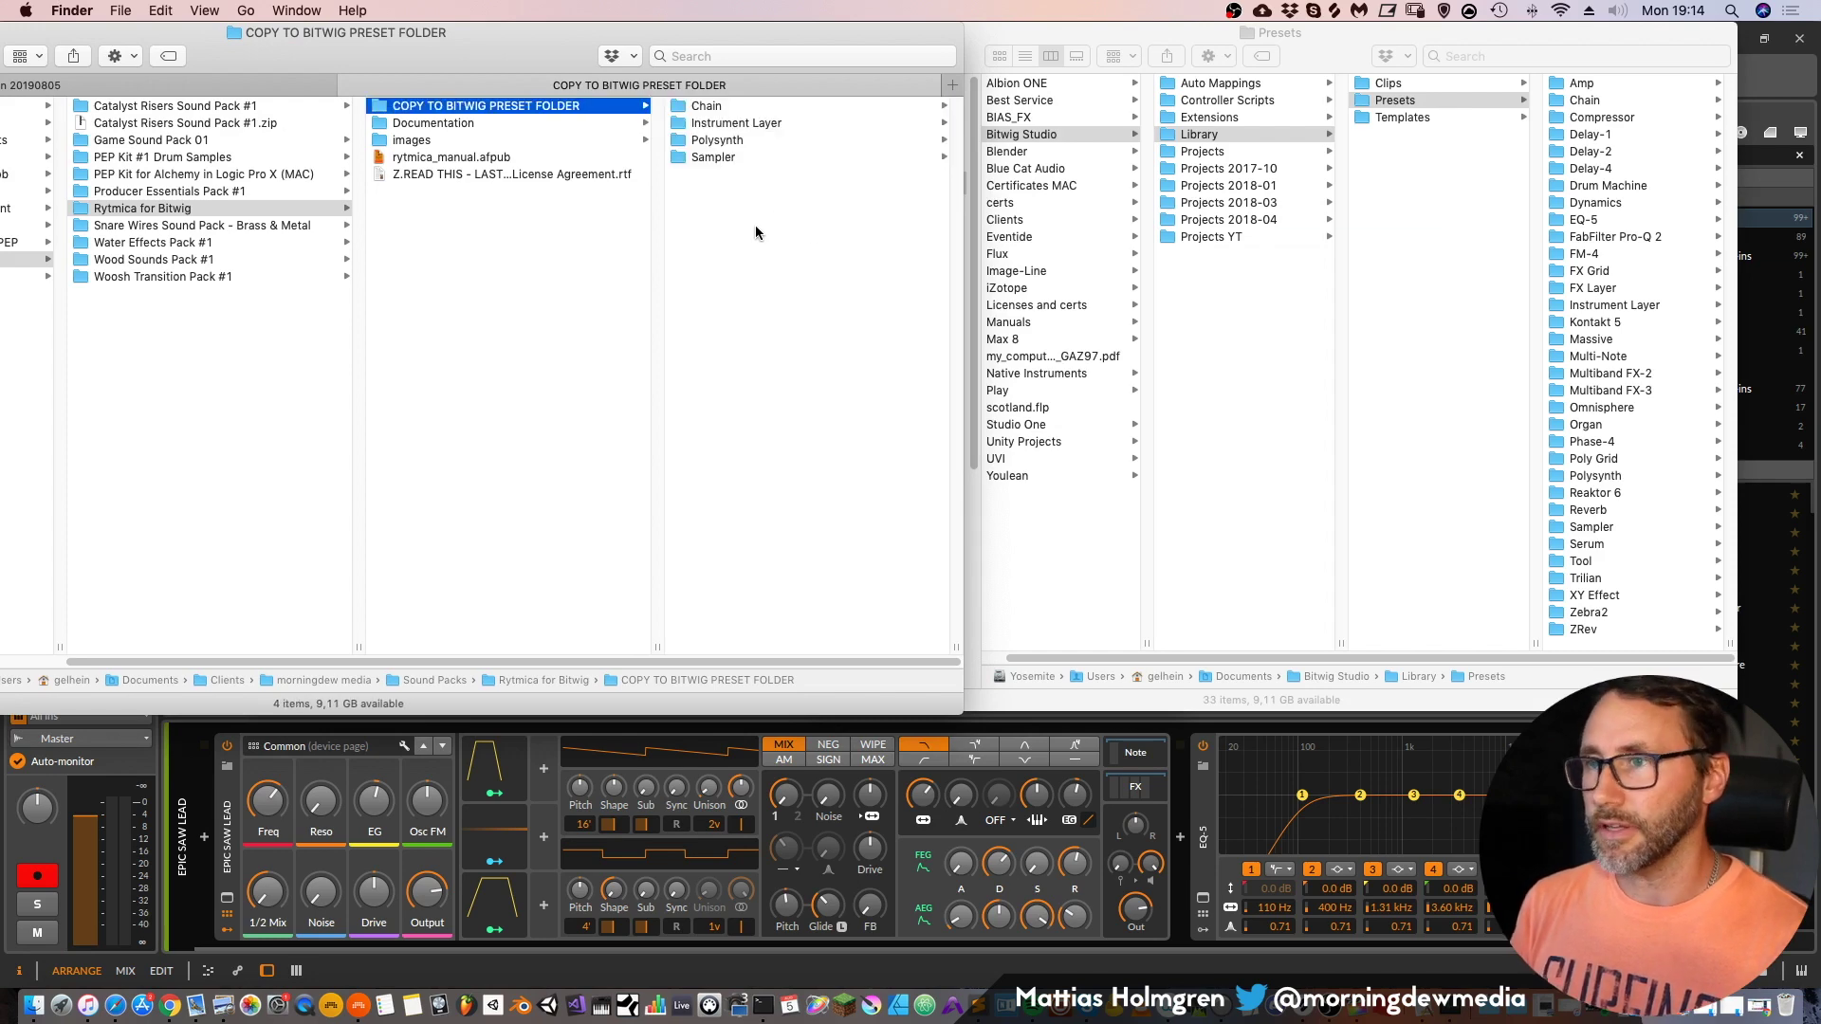
left_click(712, 158)
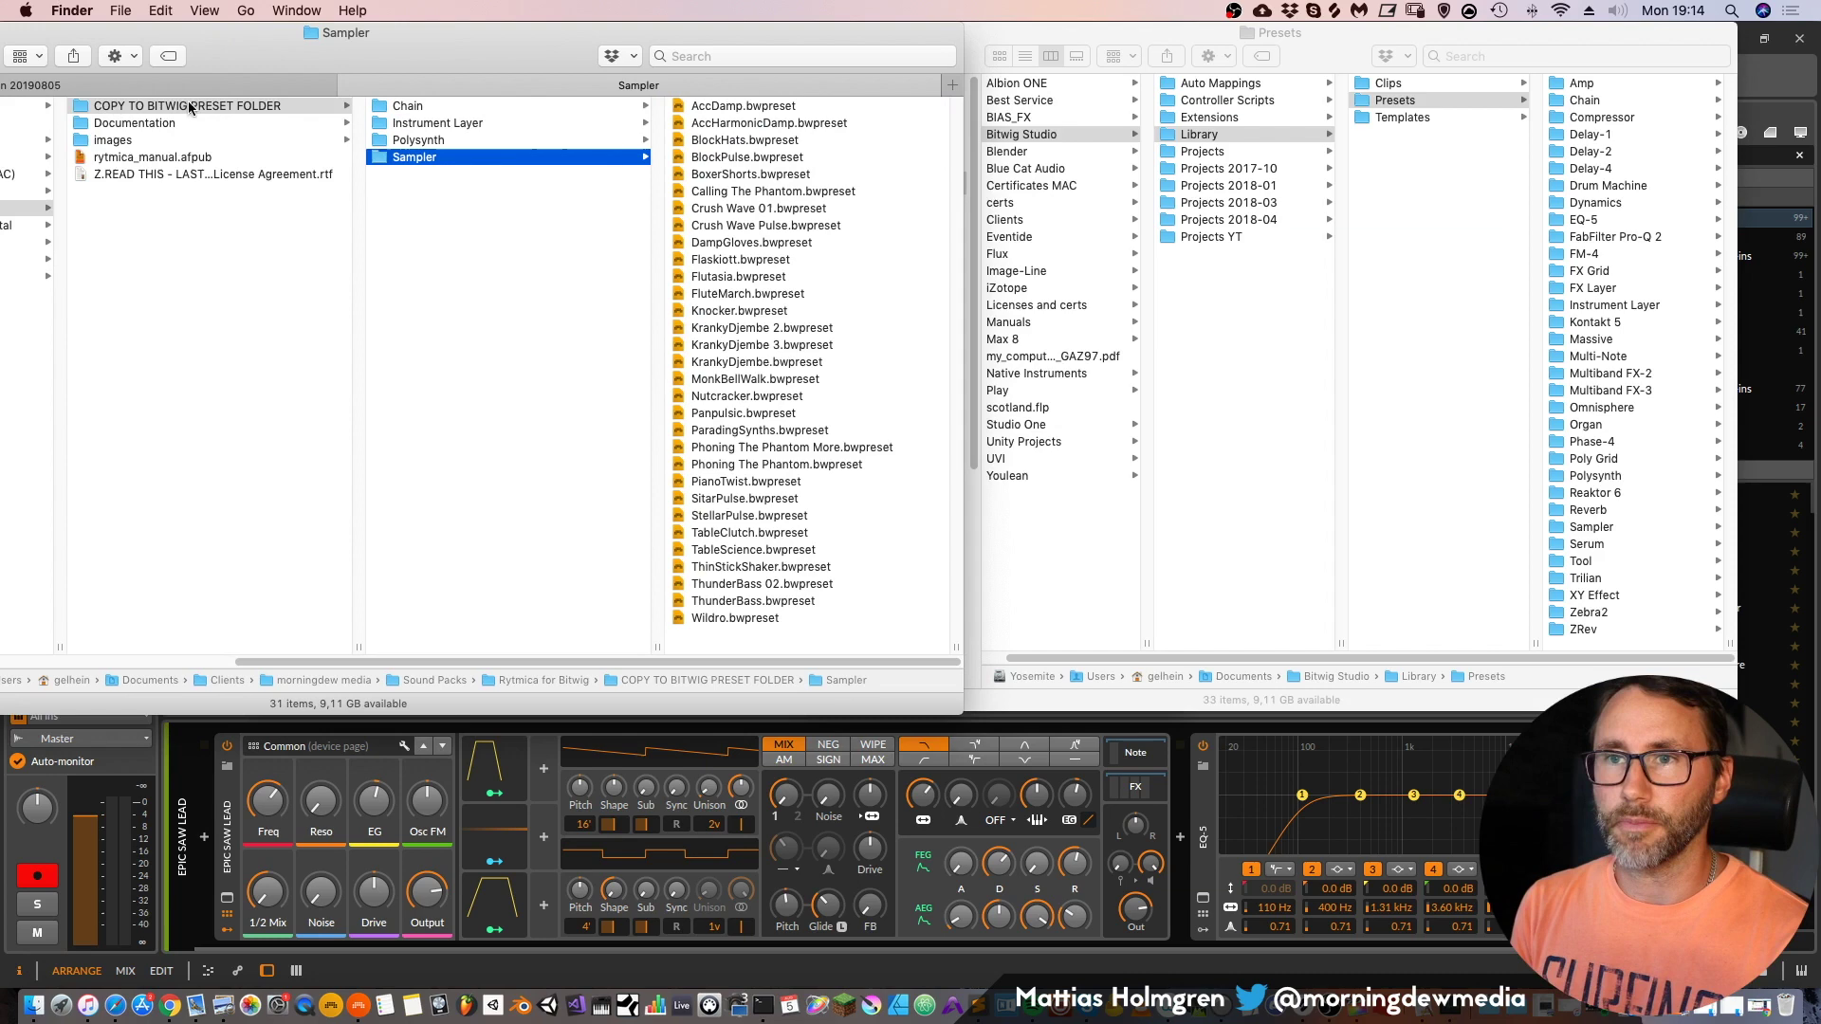
left_click_drag(483, 227, 396, 114)
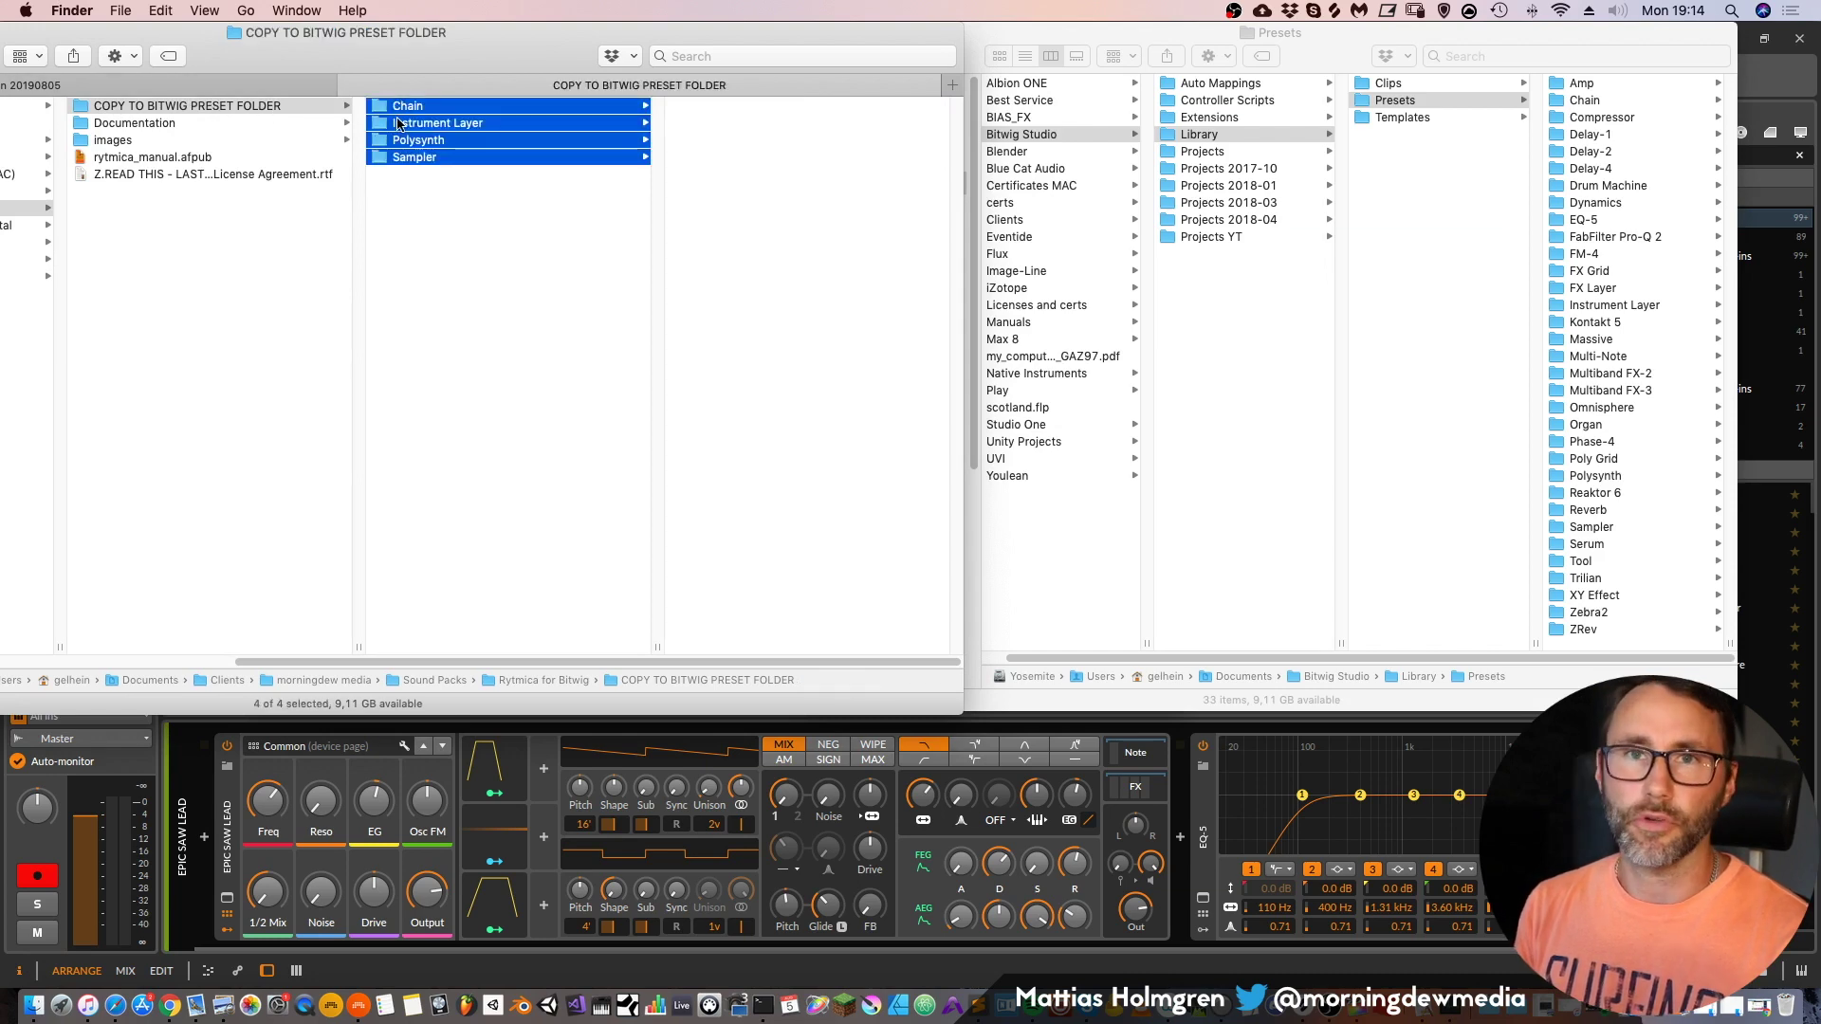
- Copy the four folders into Bitwig Studio/Library/Presets and answer the existing Chain folder prompt
left_click(1378, 53)
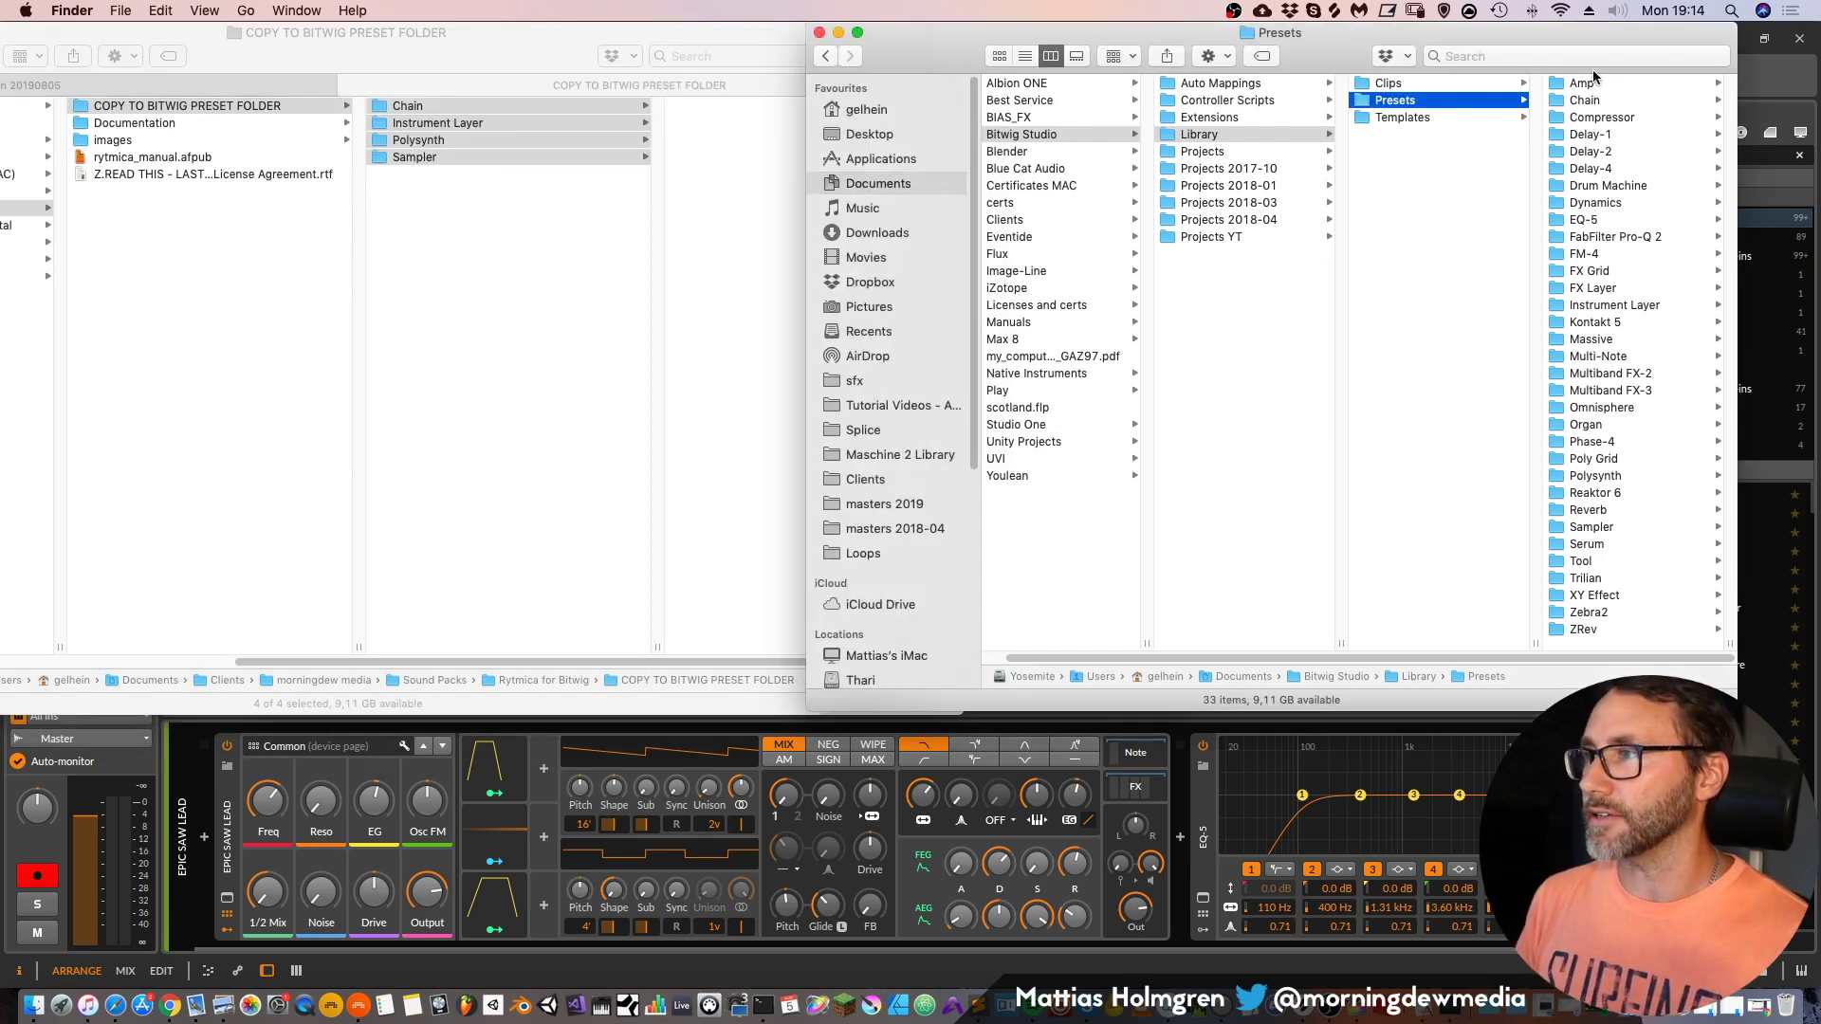
left_click(1013, 138)
left_click(1211, 135)
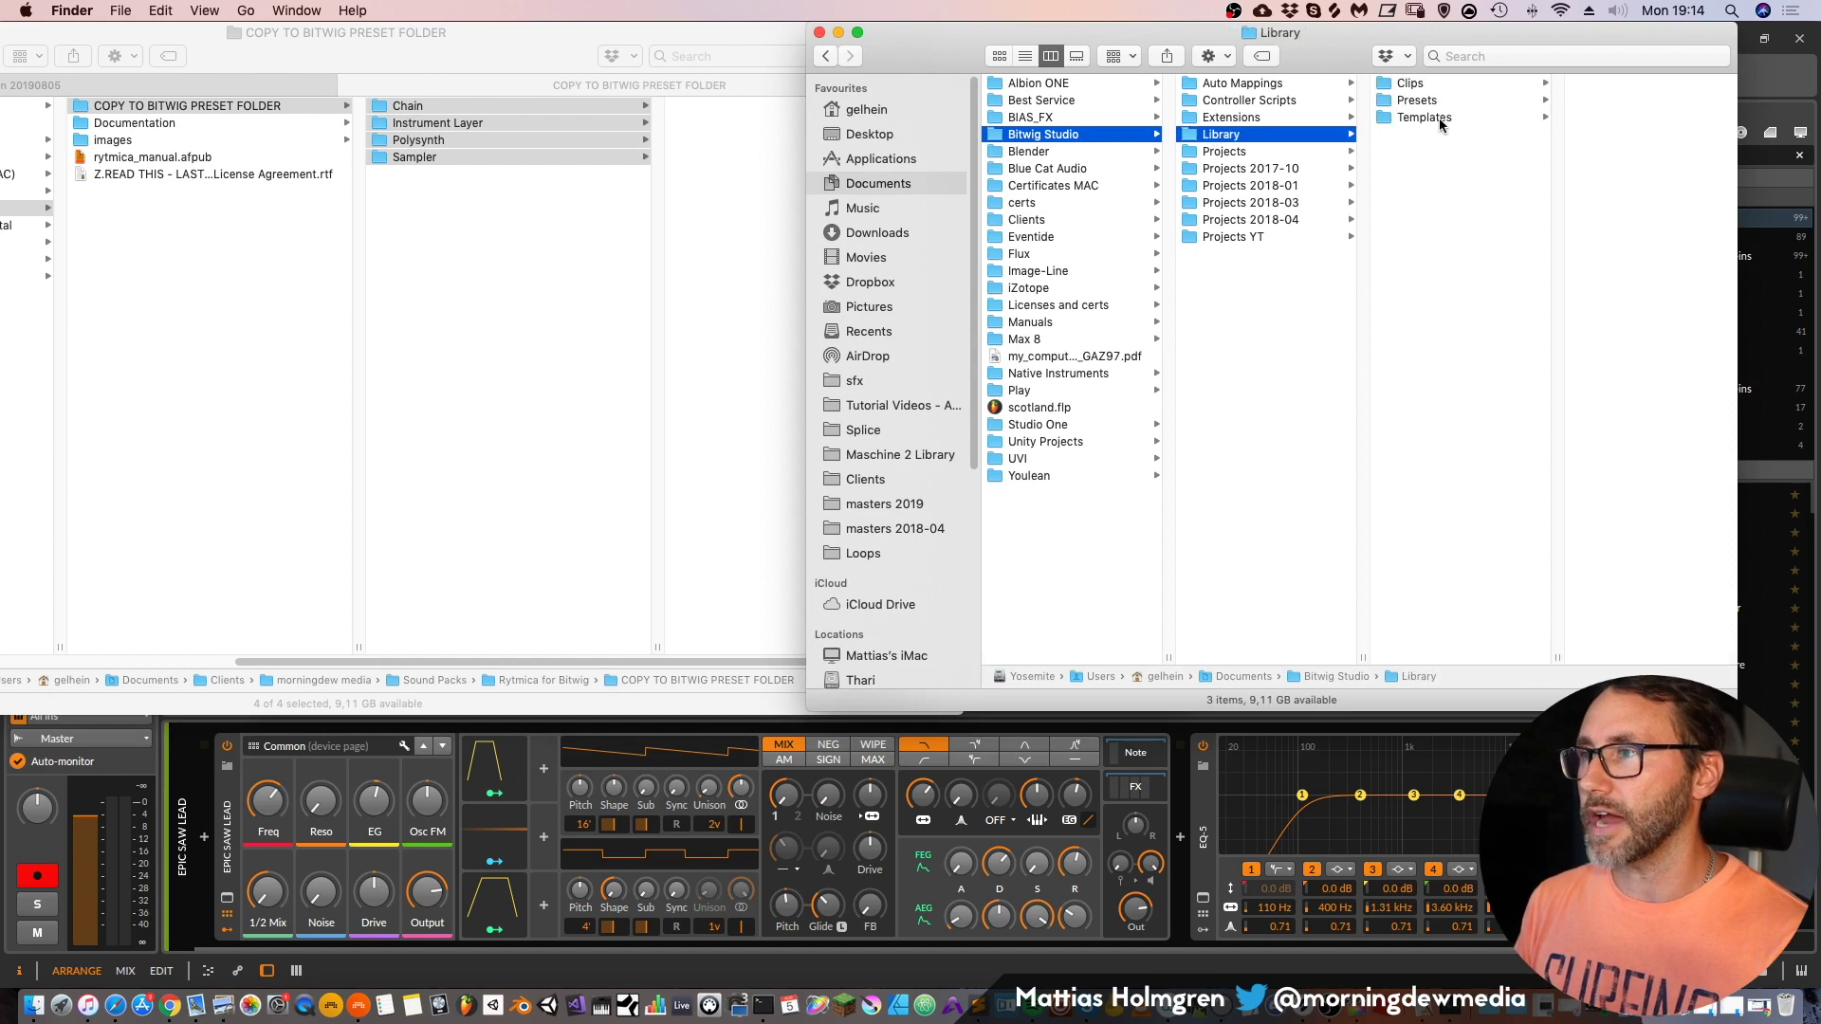
left_click(1417, 99)
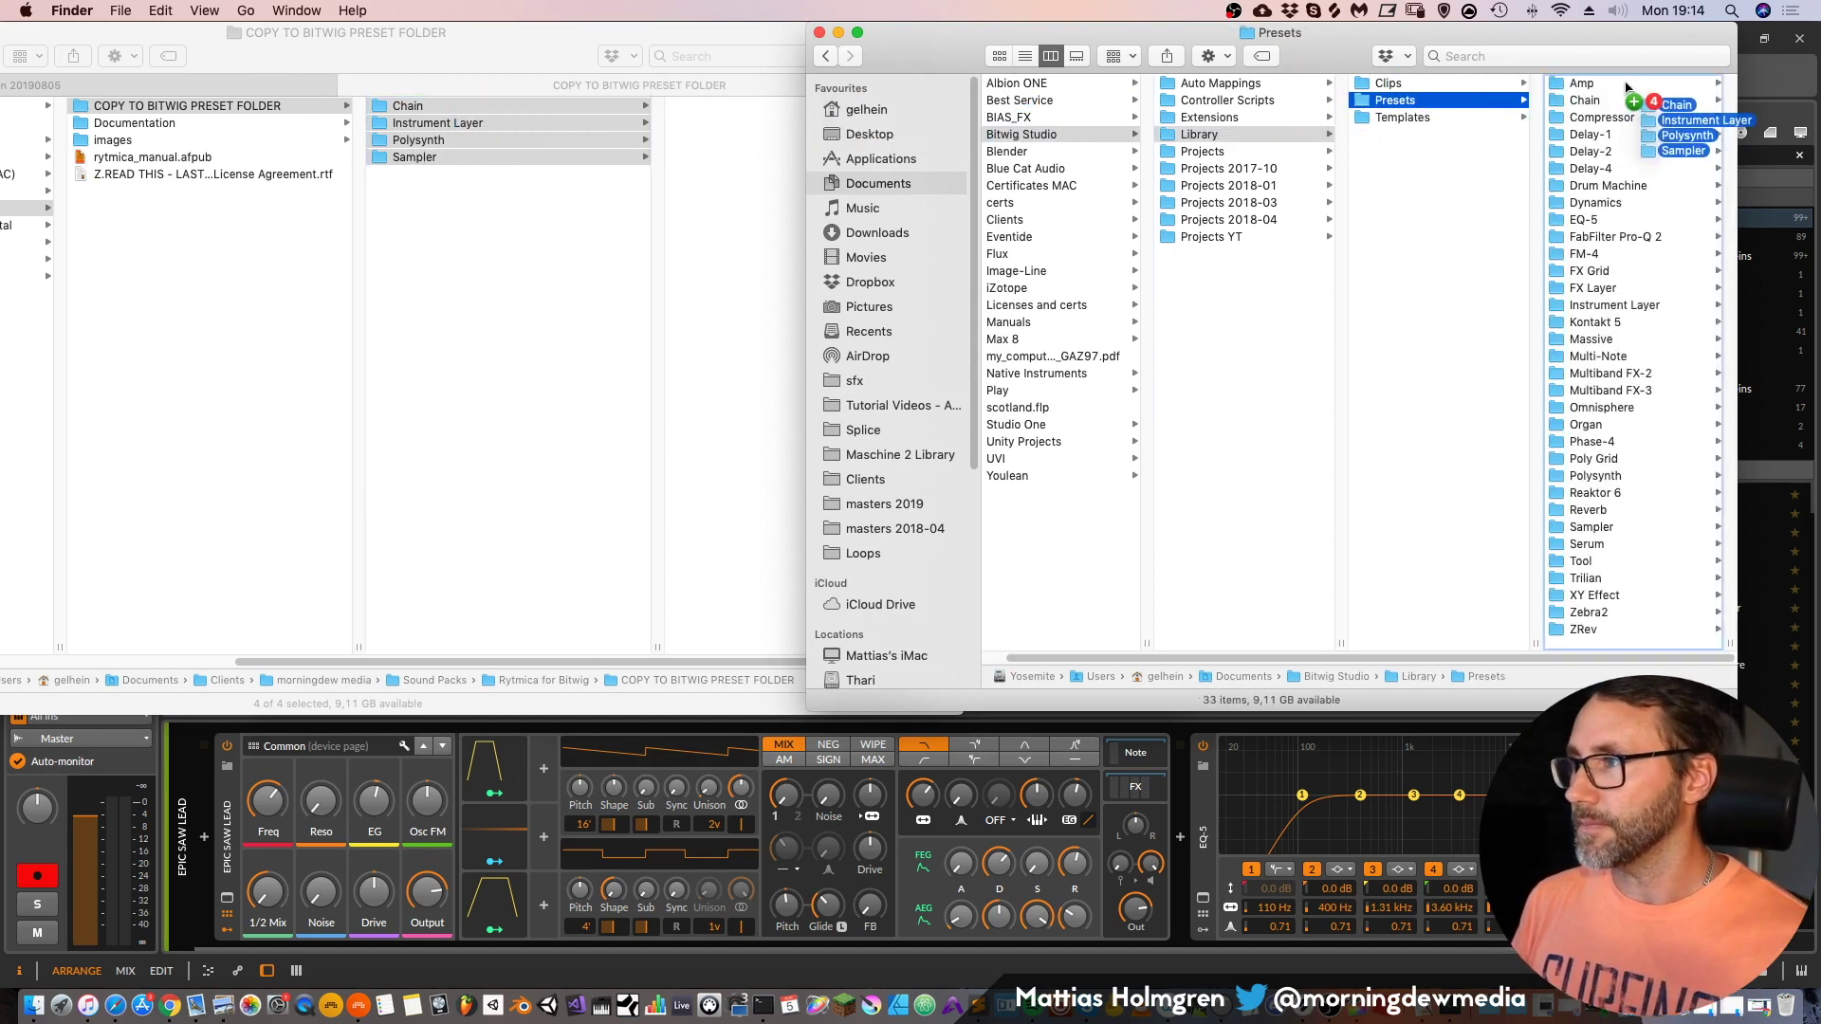
left_click_drag(413, 157, 1636, 107)
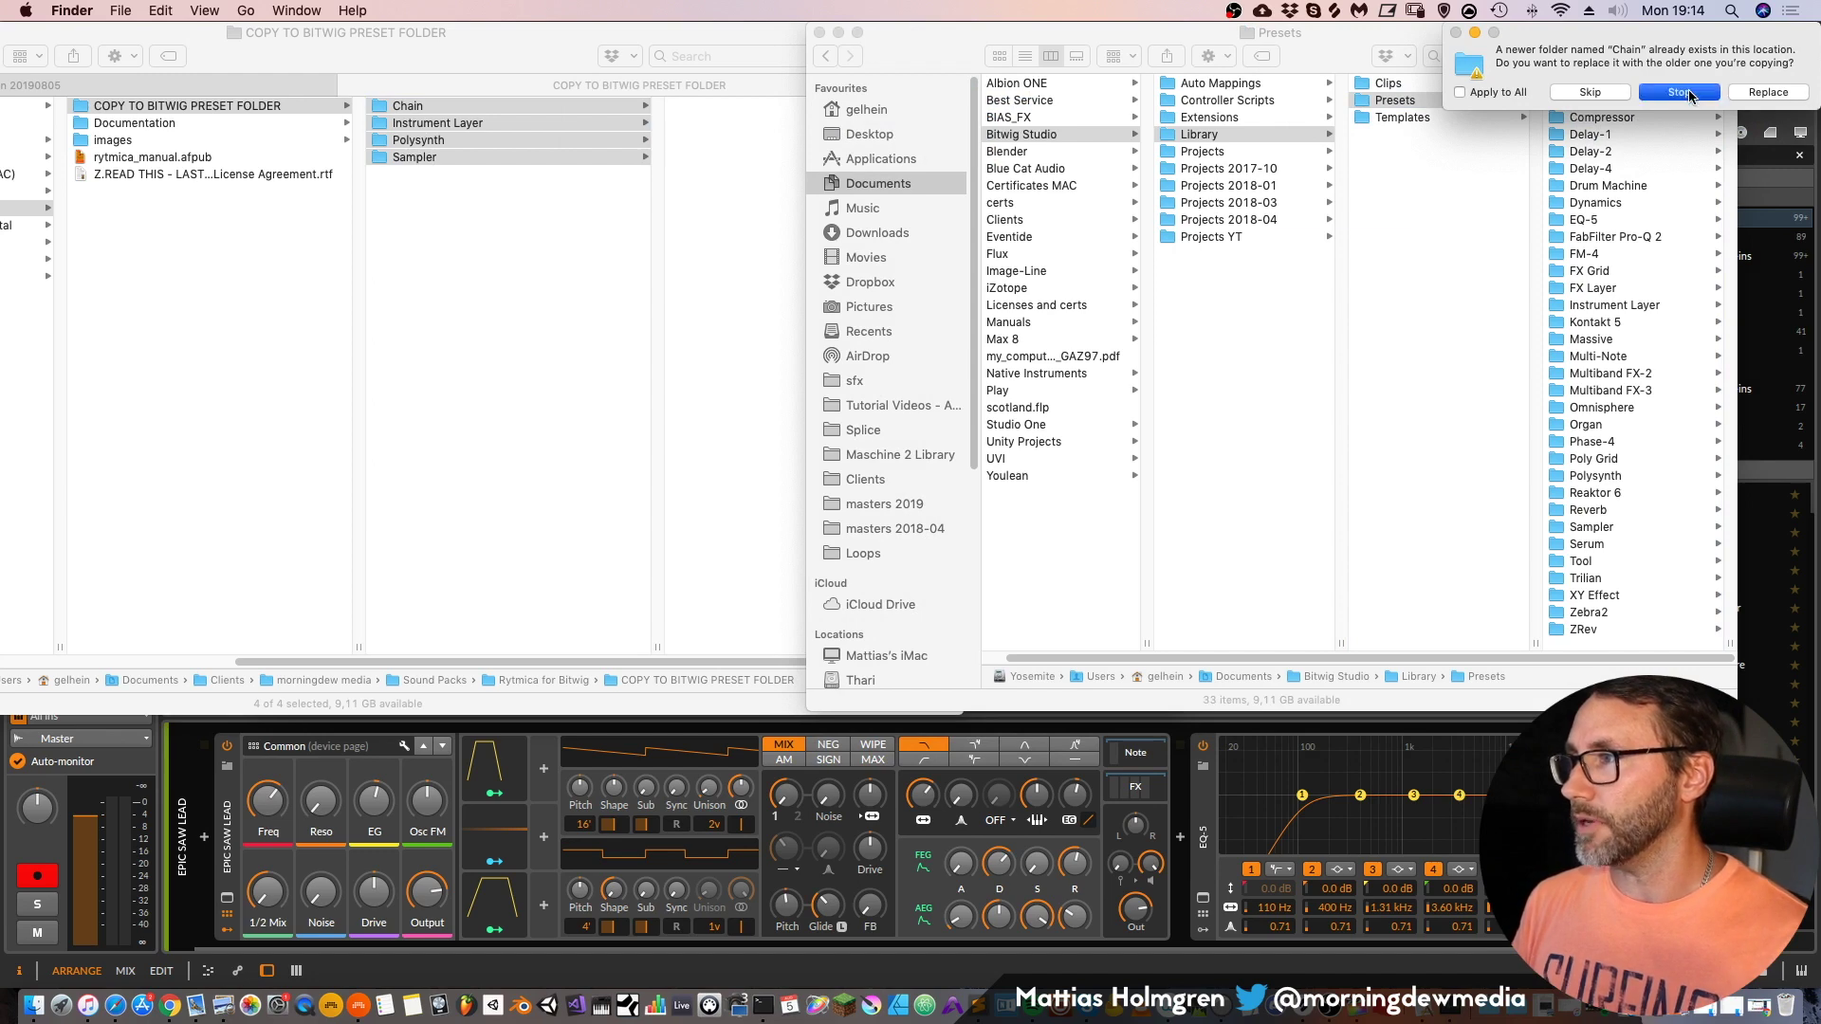
left_click(1688, 95)
left_click(785, 729)
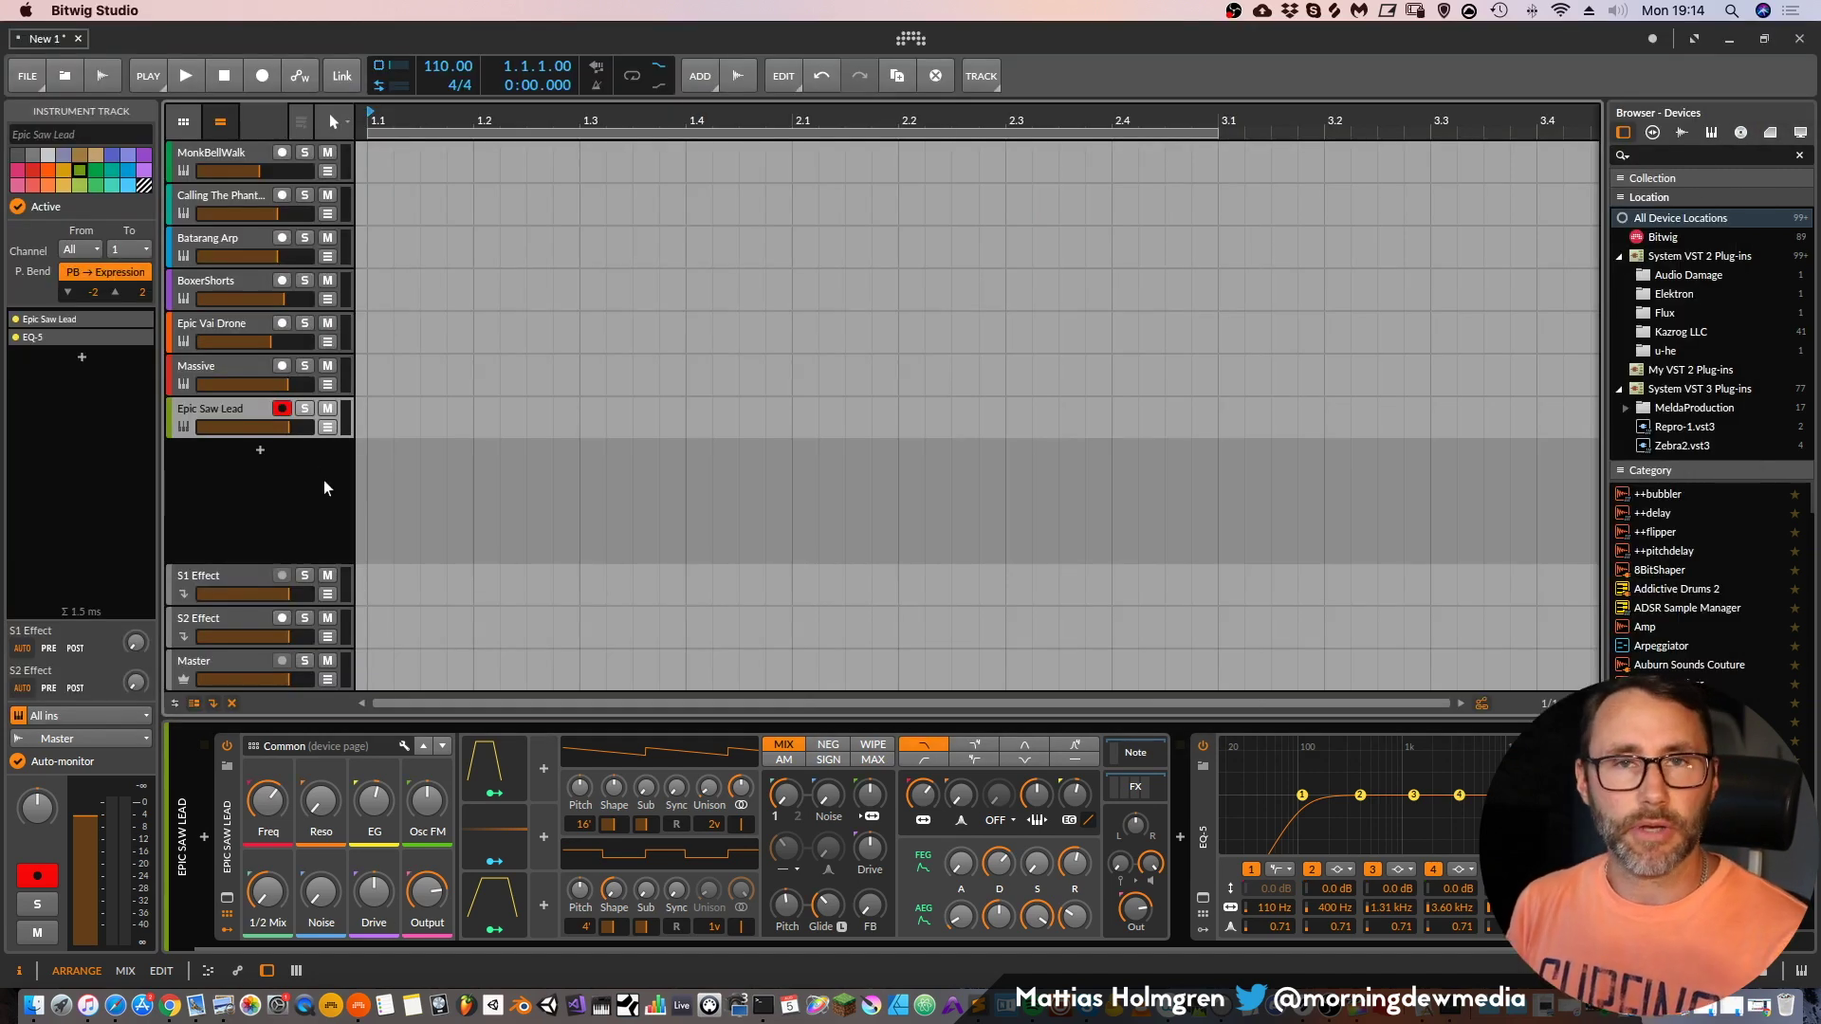
left_click(261, 452)
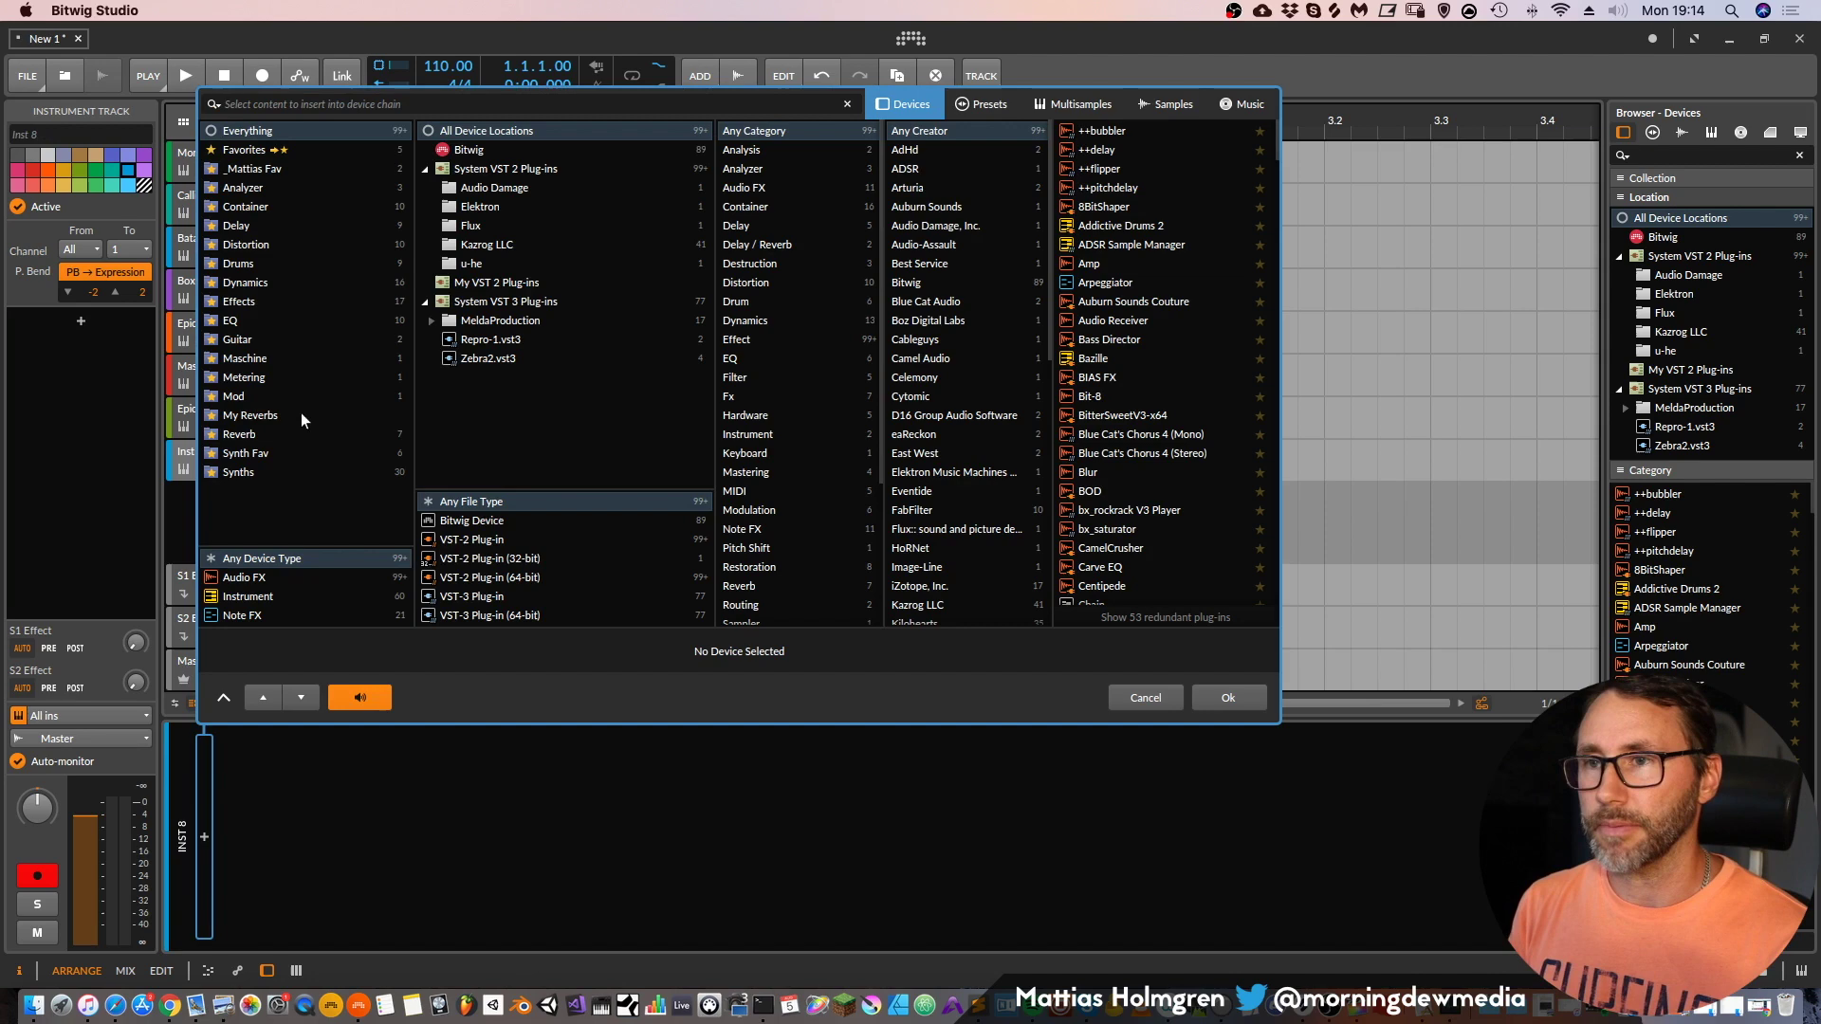
left_click(990, 104)
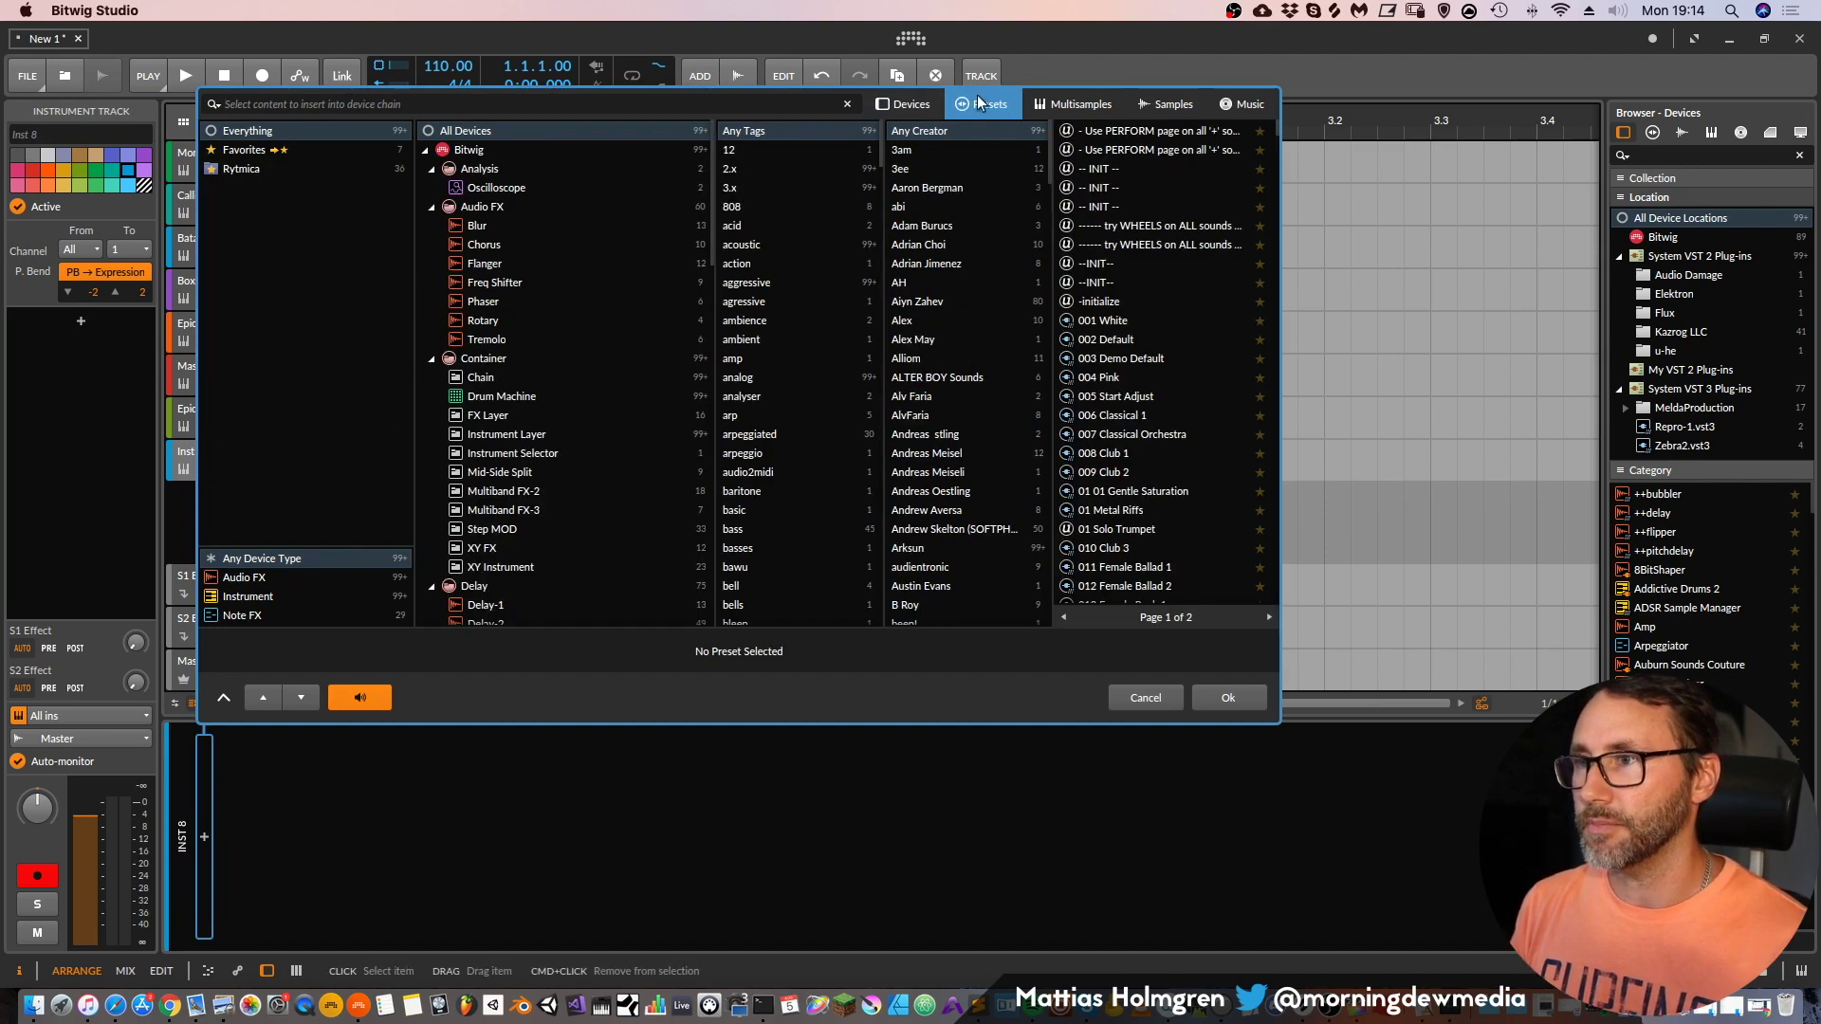
type("rytmica")
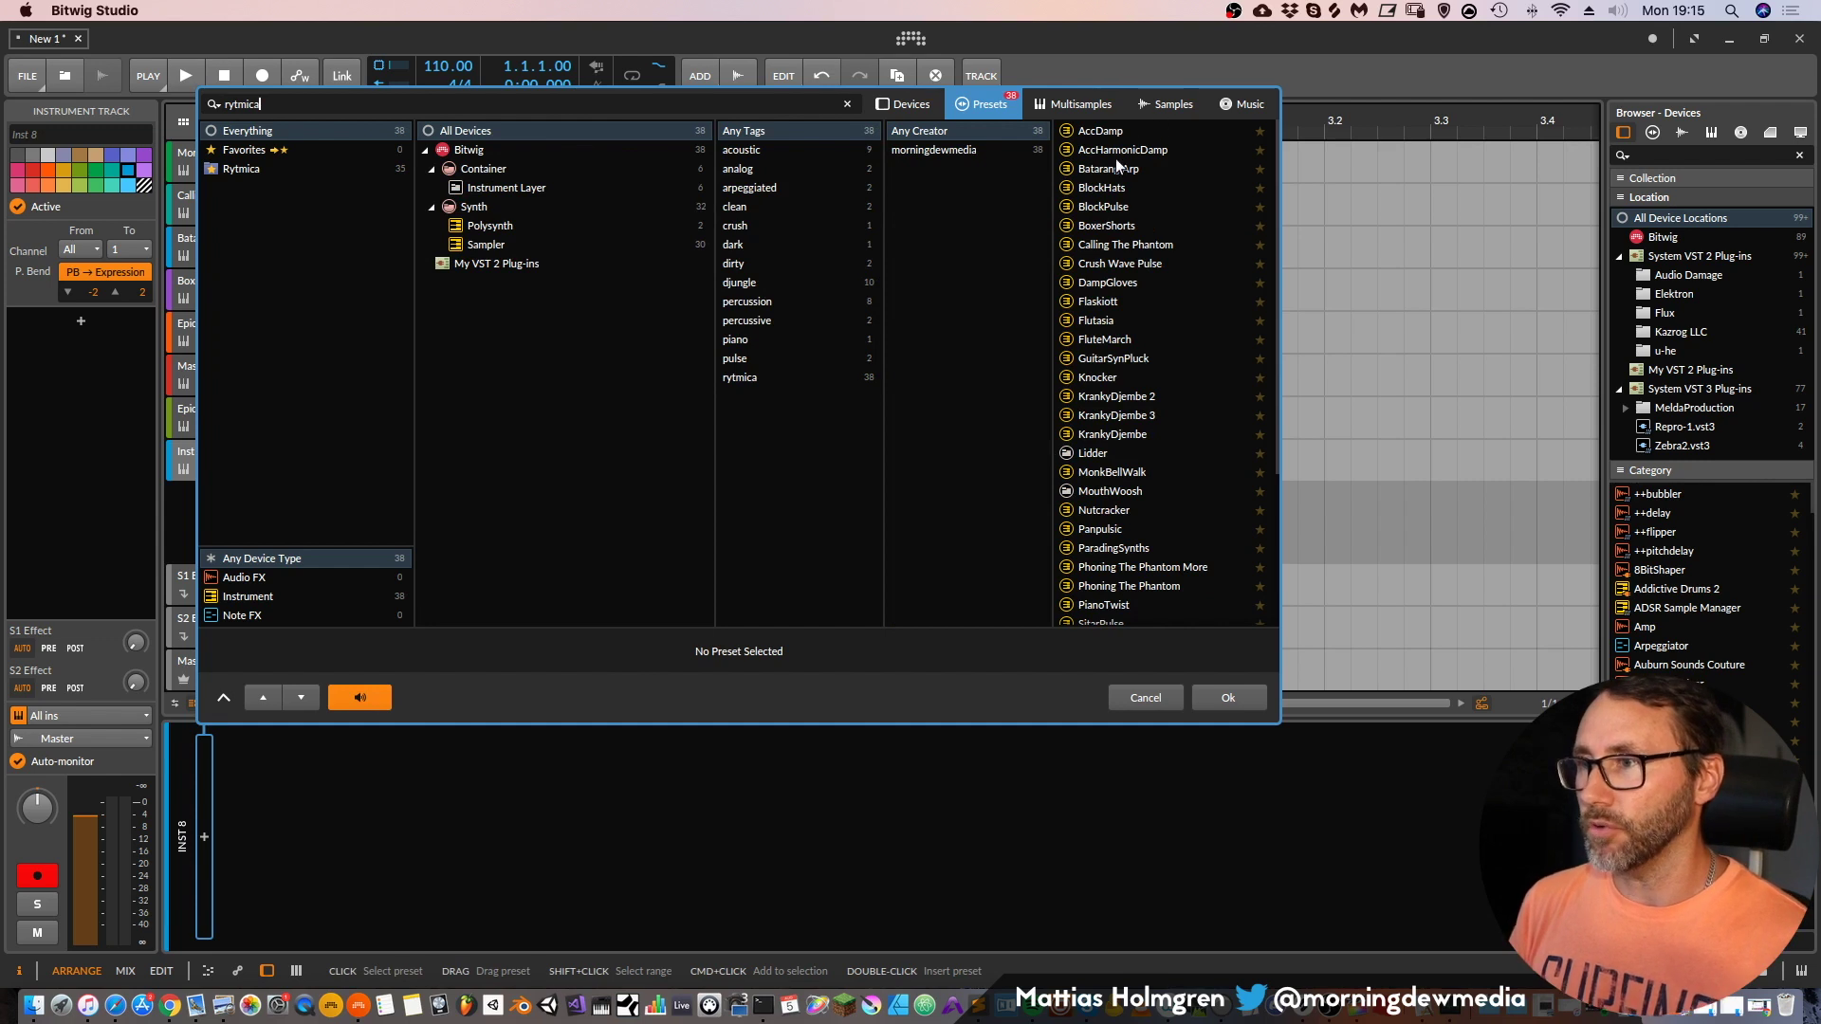
left_click(972, 153)
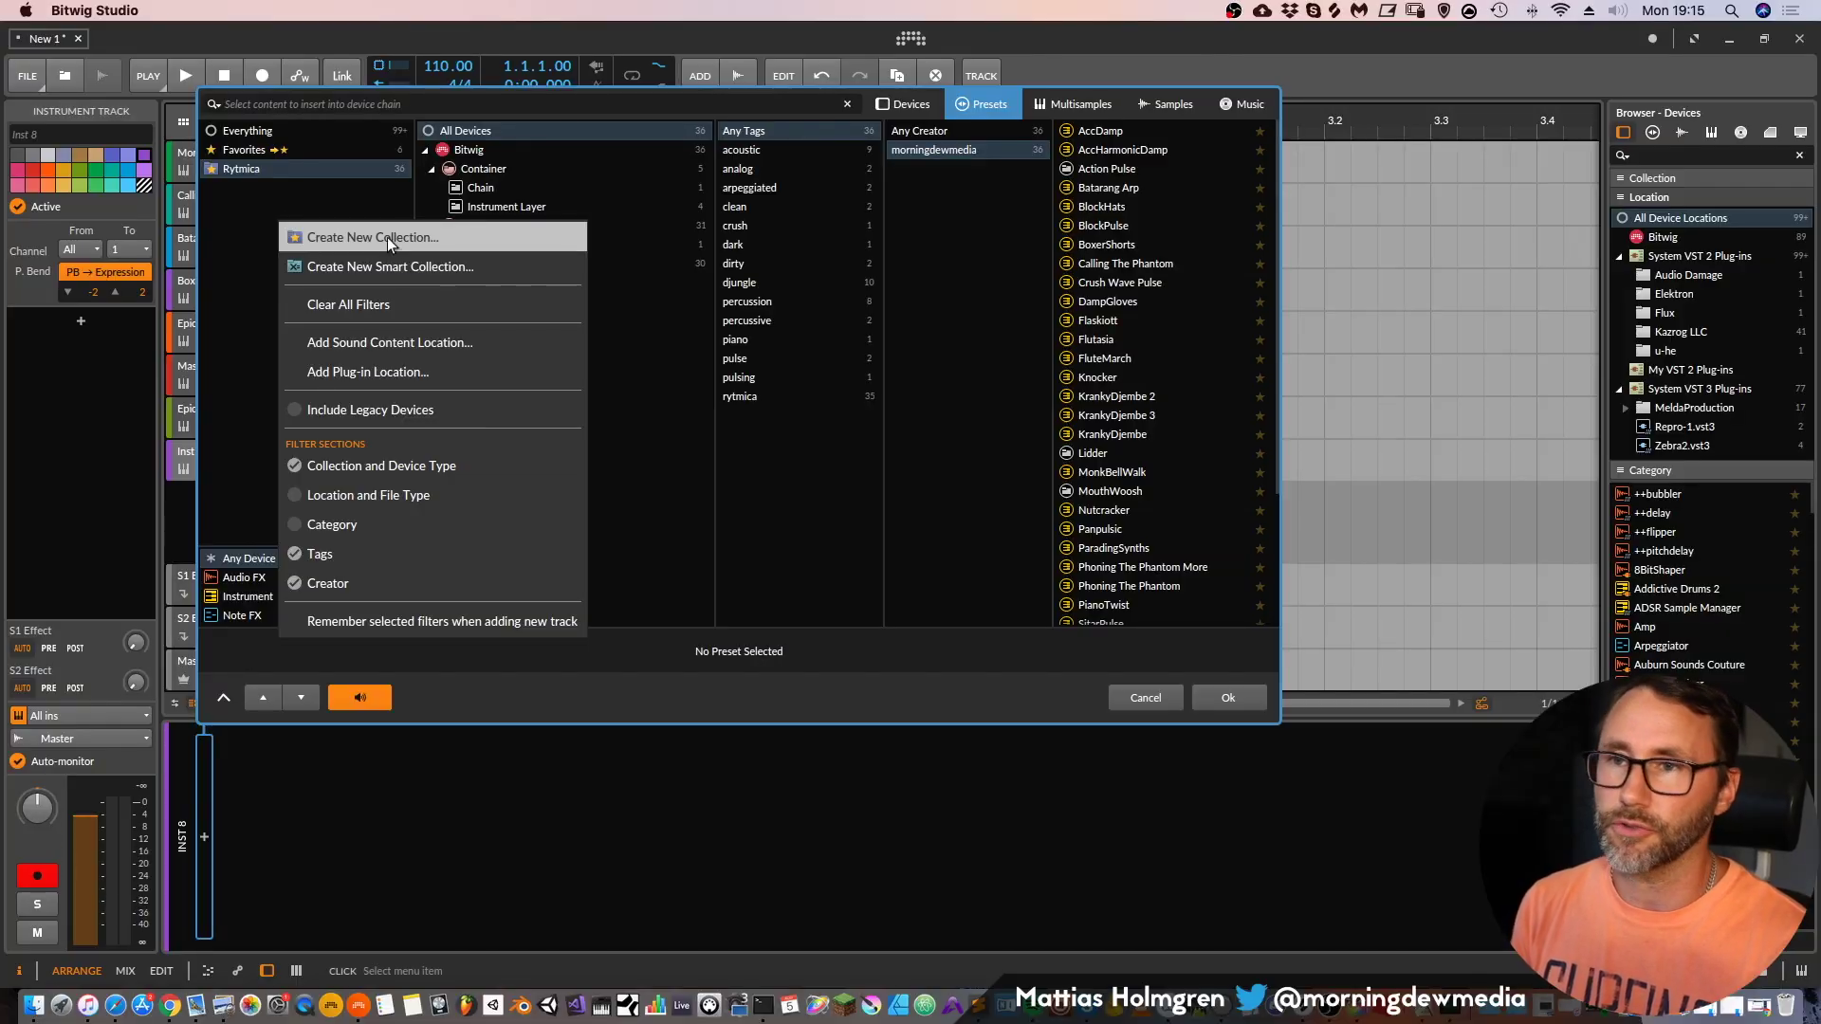
left_click(387, 239)
left_click(1103, 206)
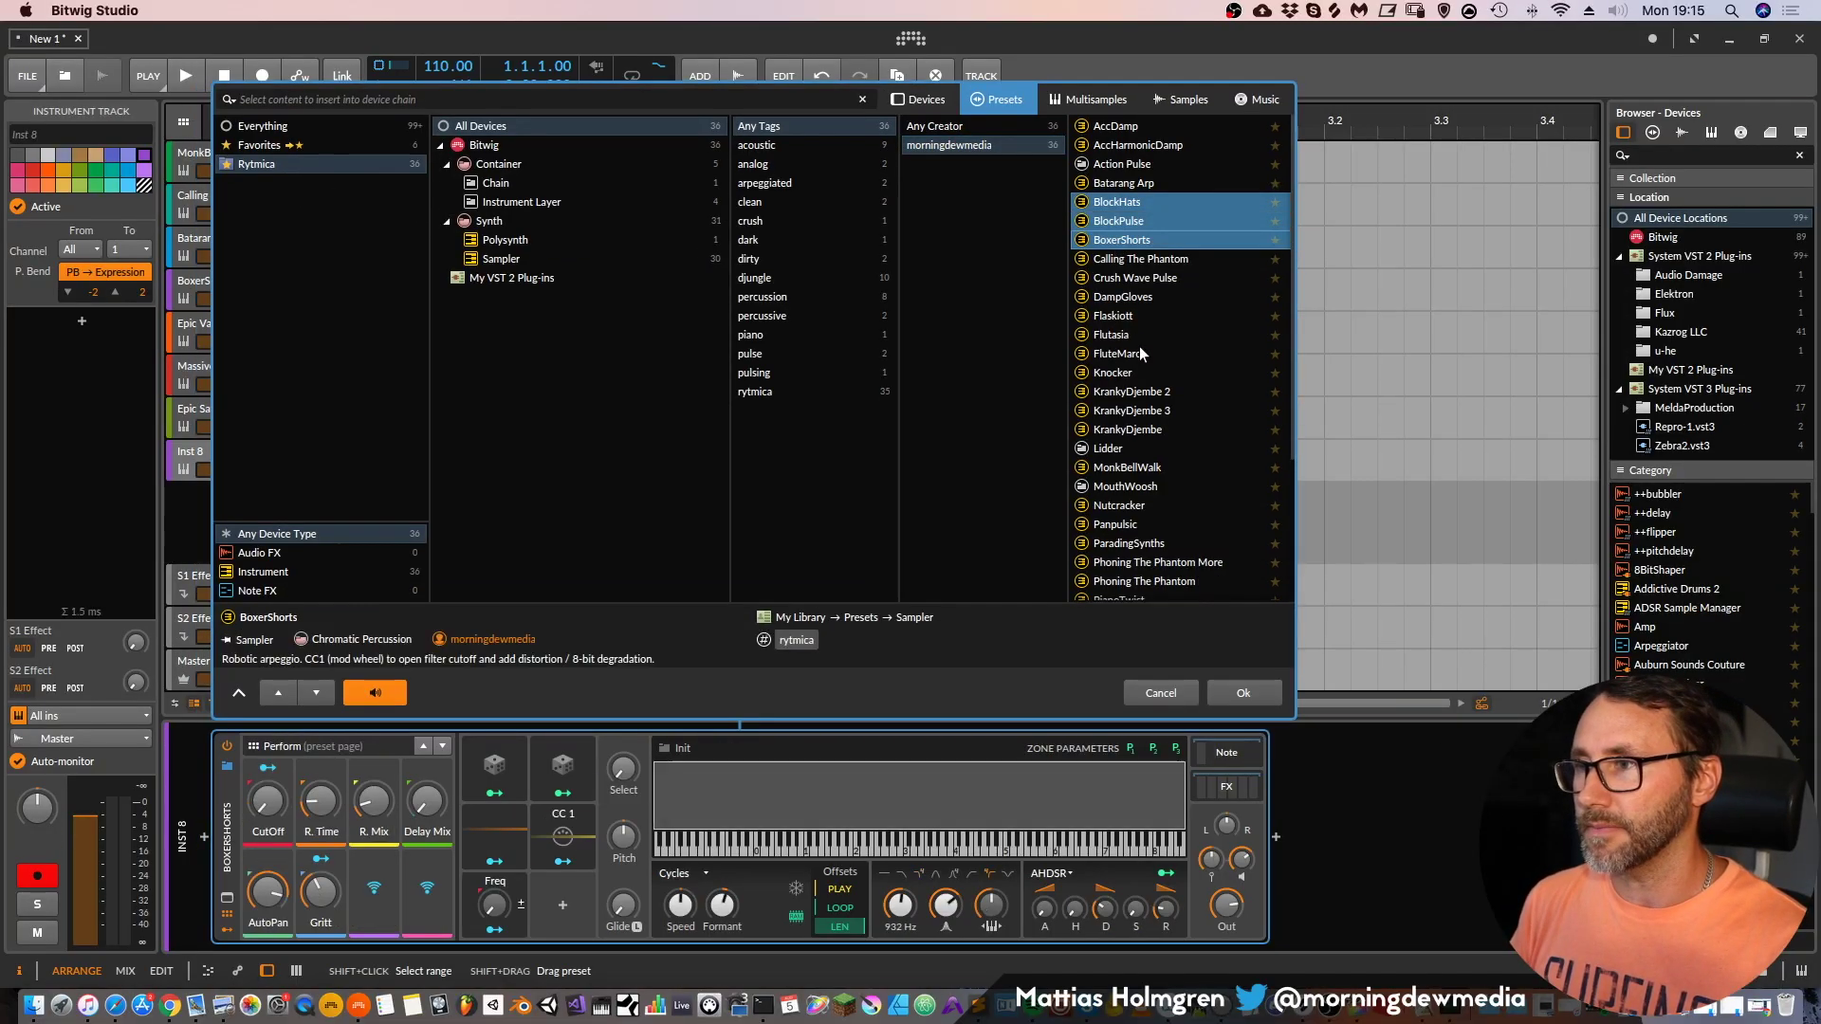
left_click(1124, 392, "shift")
left_click(1118, 202, "shift")
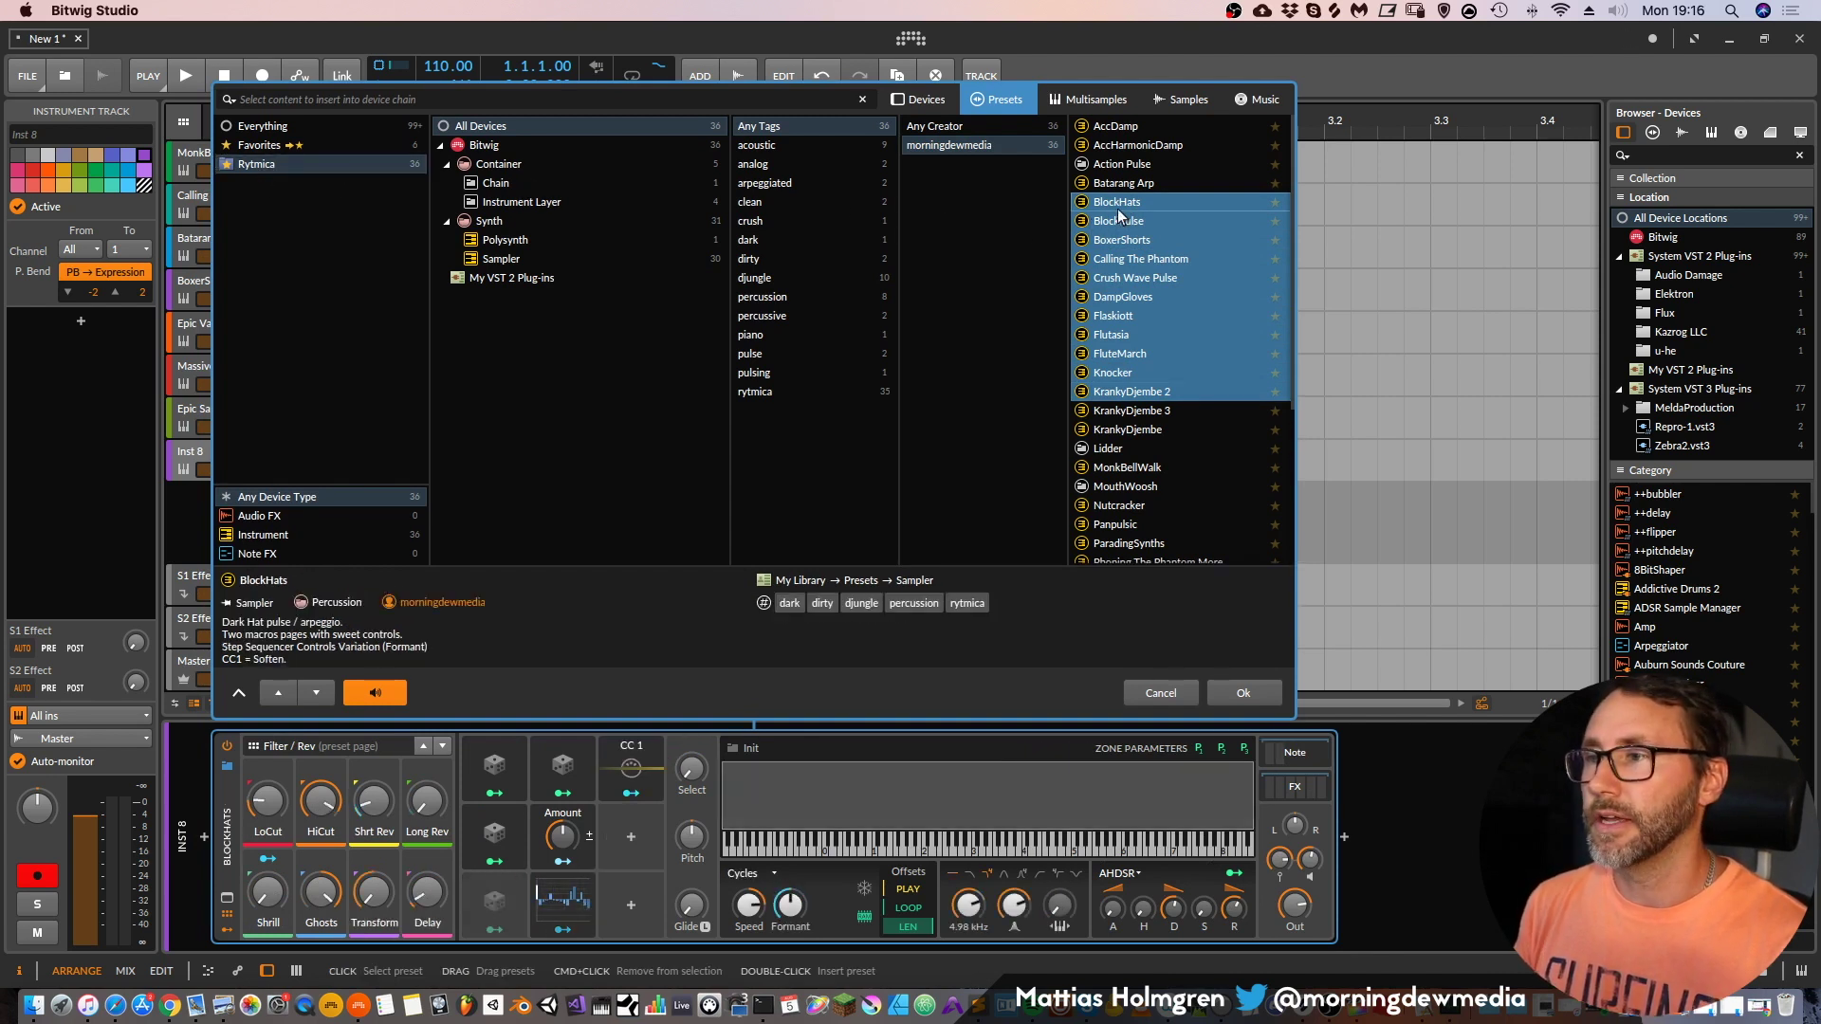
left_click(302, 167)
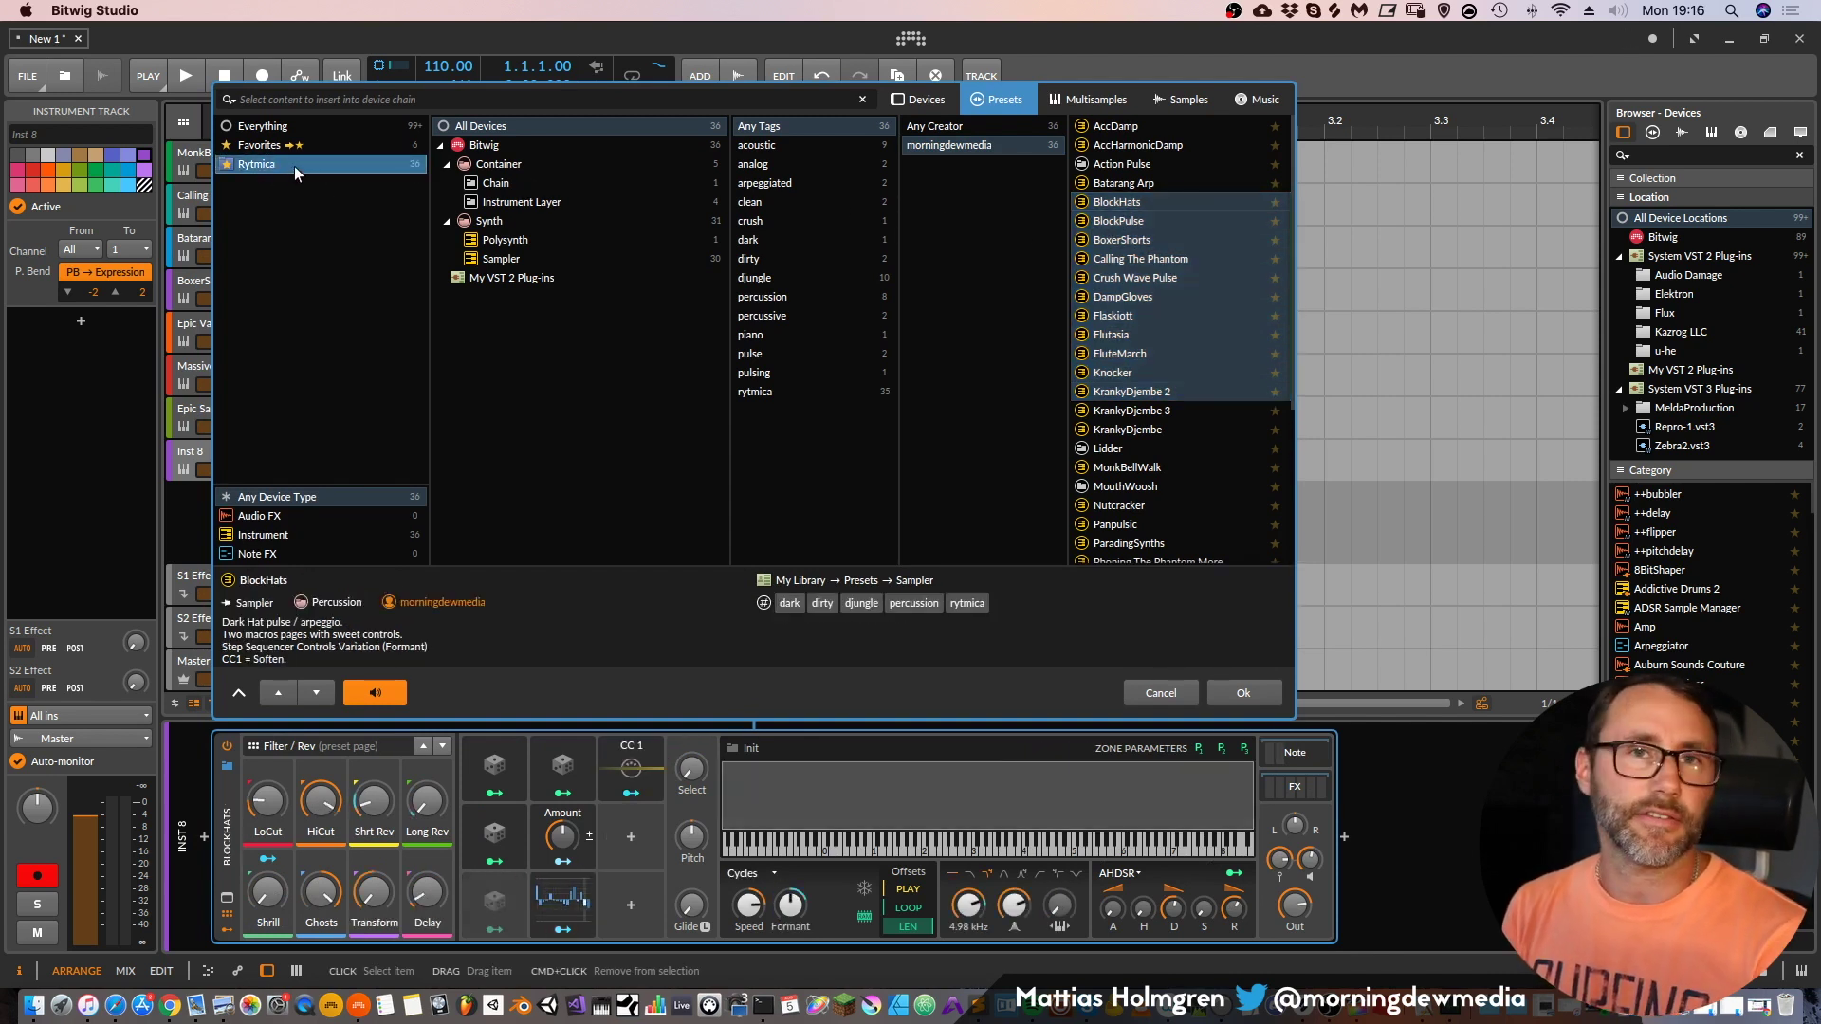
left_click(1171, 699)
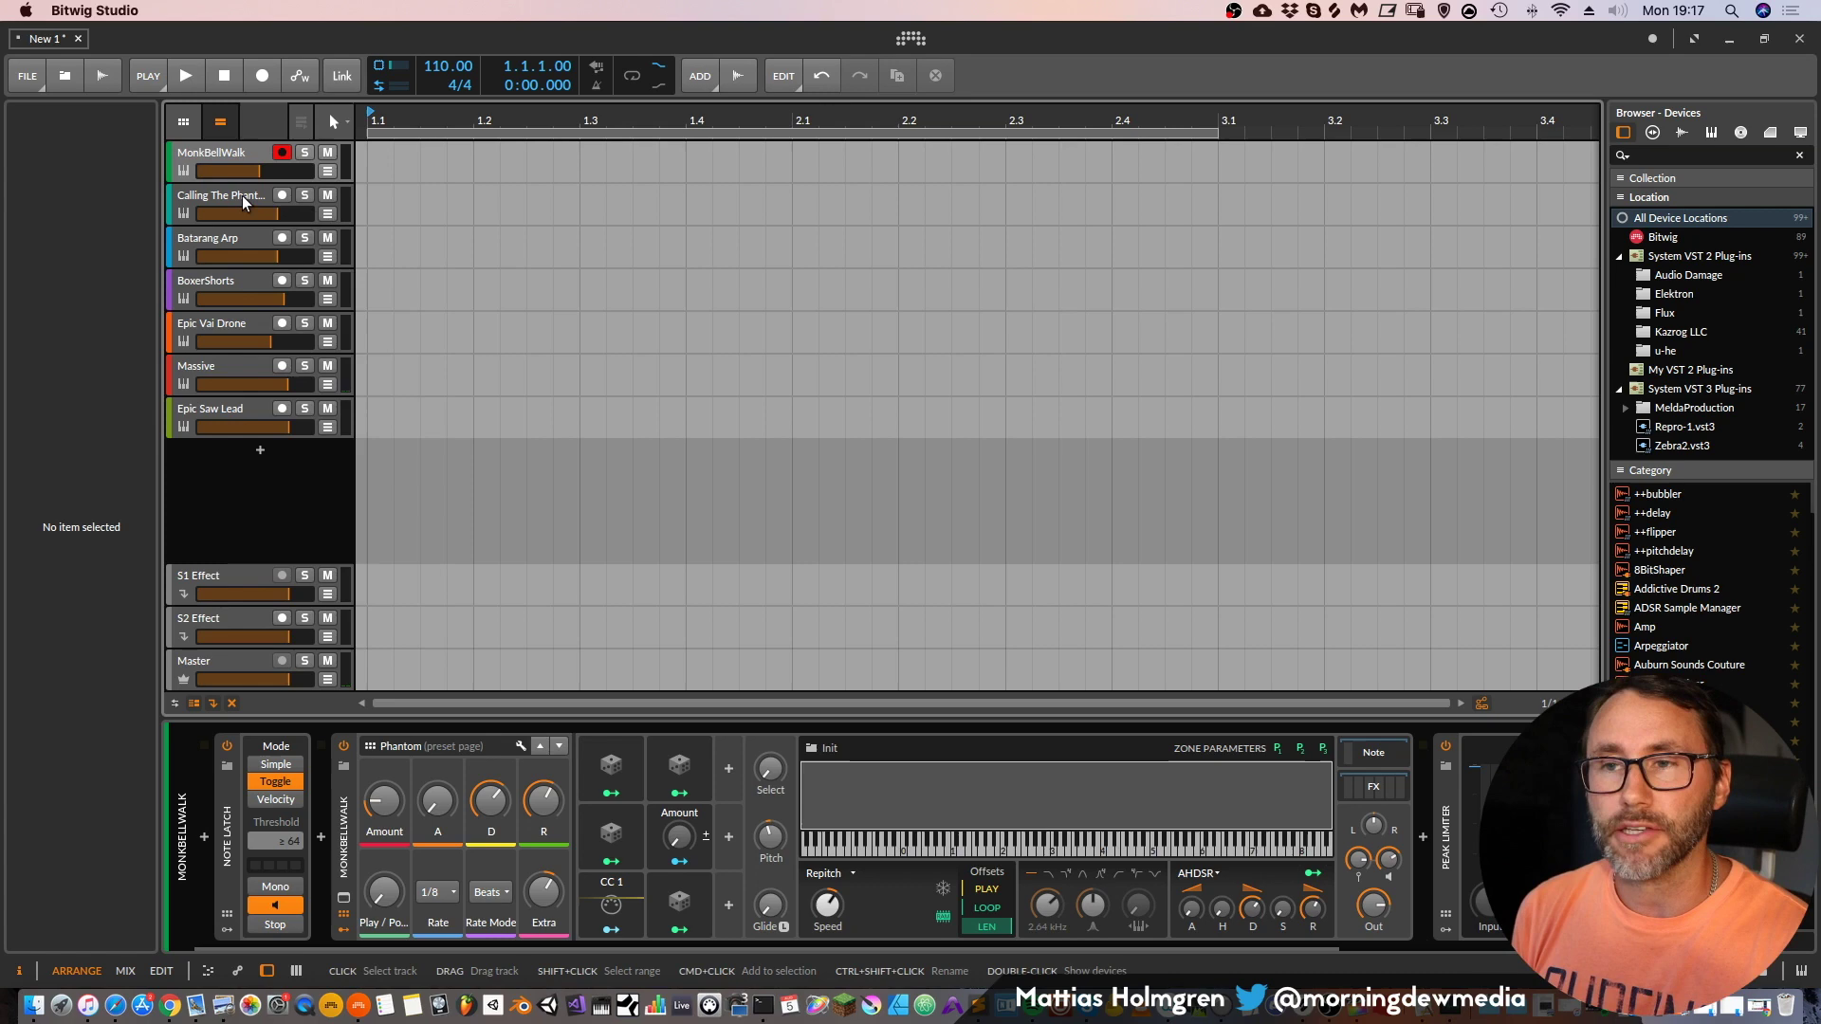
- Arm MonkBellWalk, Calling The Phantom, Batarang Arp and BoxerShorts together for recording
left_click(243, 203)
left_click(228, 289, "shift")
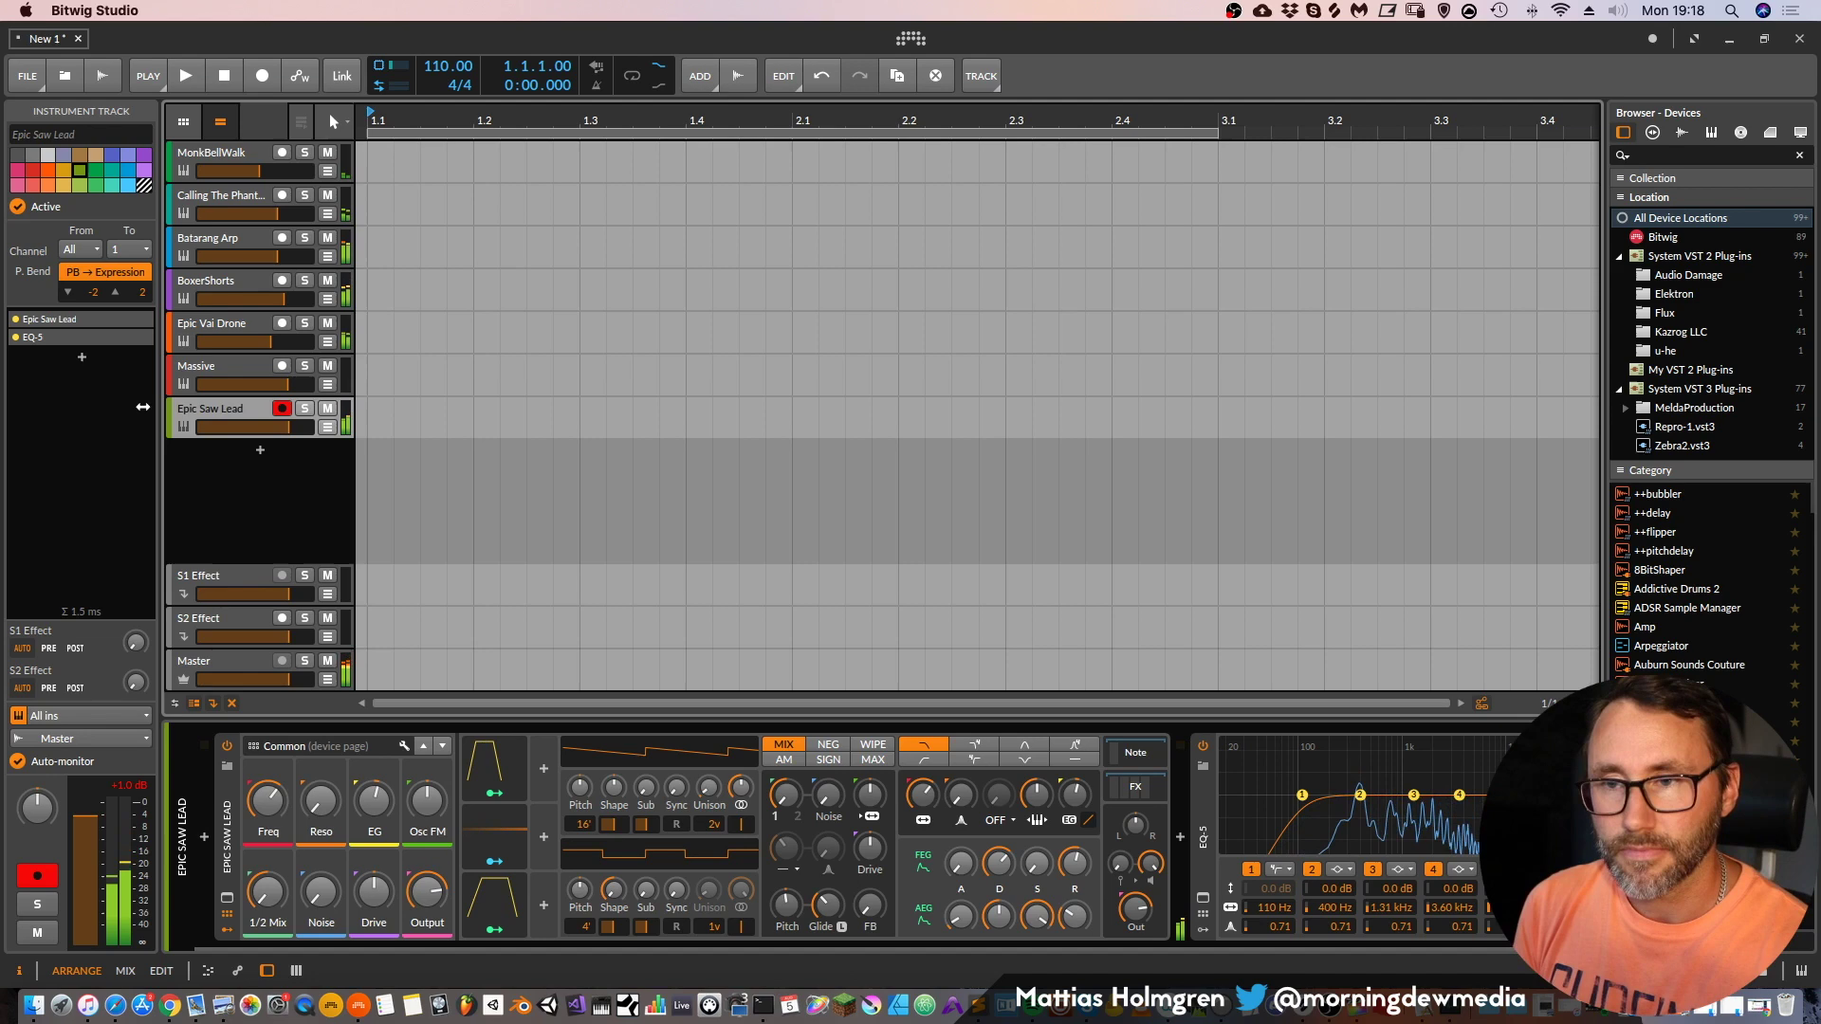
left_click(244, 365)
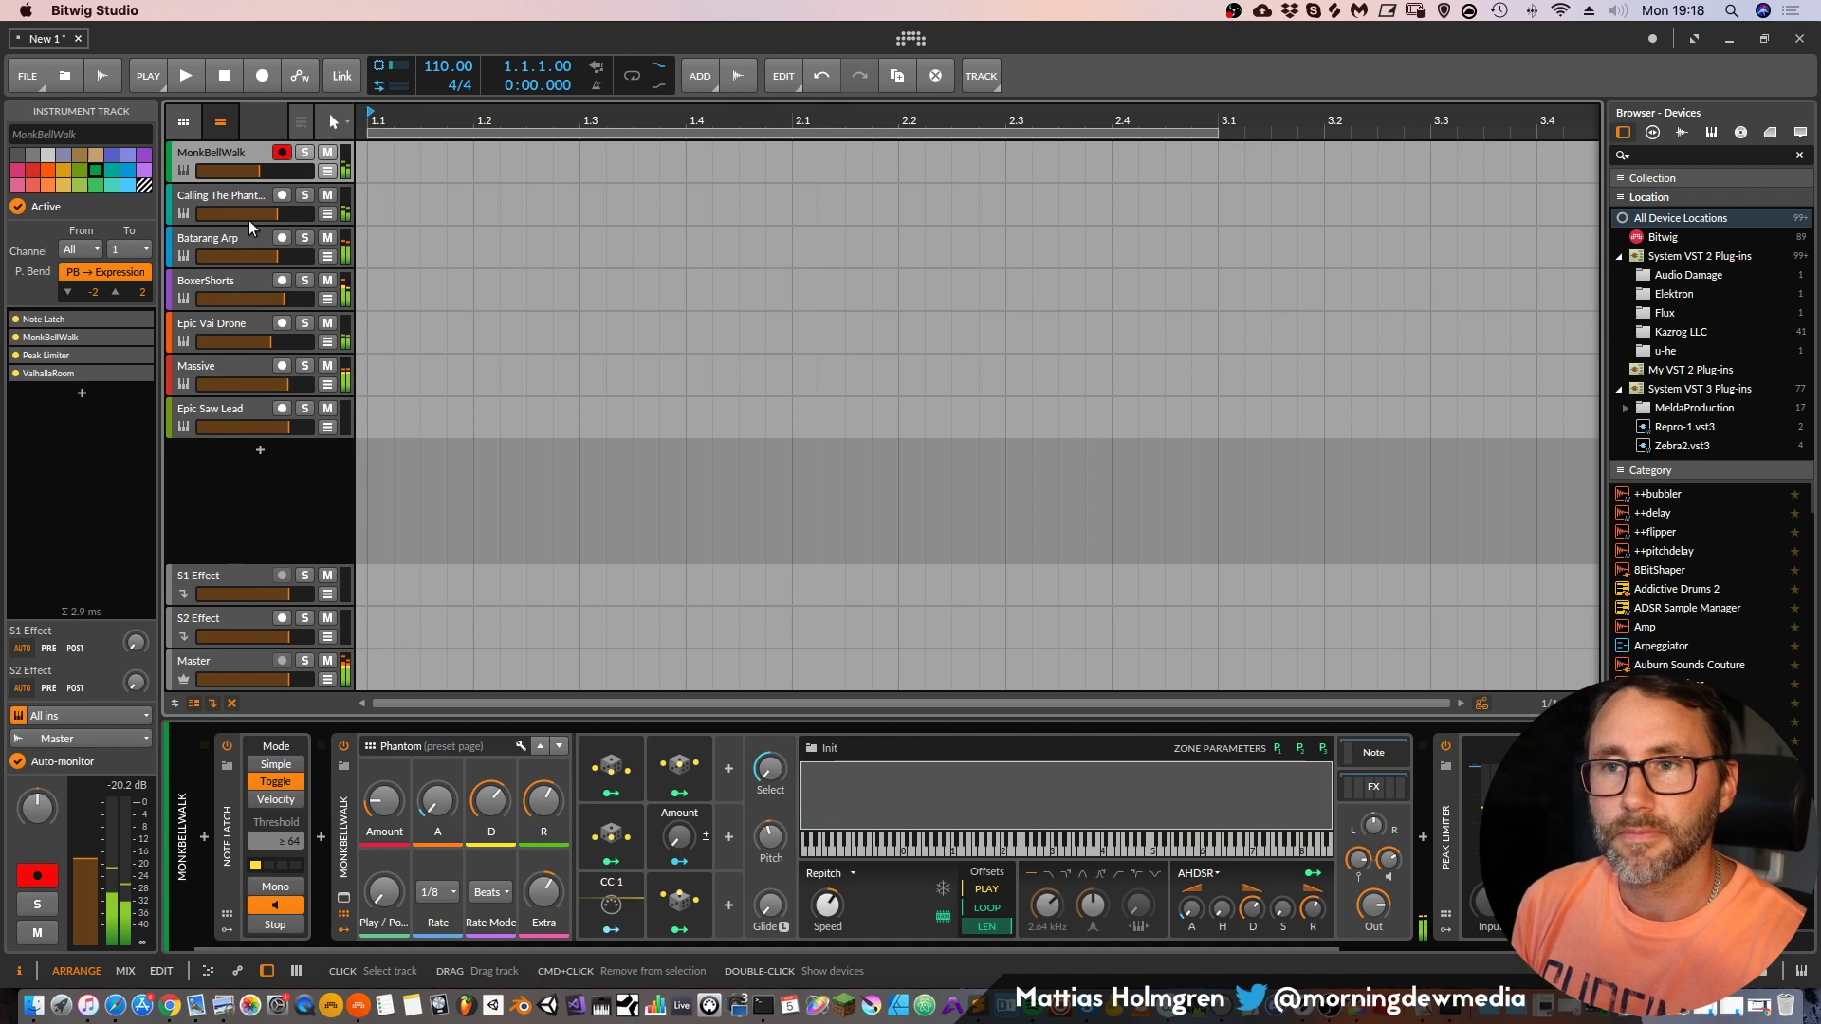
left_click(221, 194, "shift")
left_click(207, 238, "shift")
left_click(205, 281, "shift")
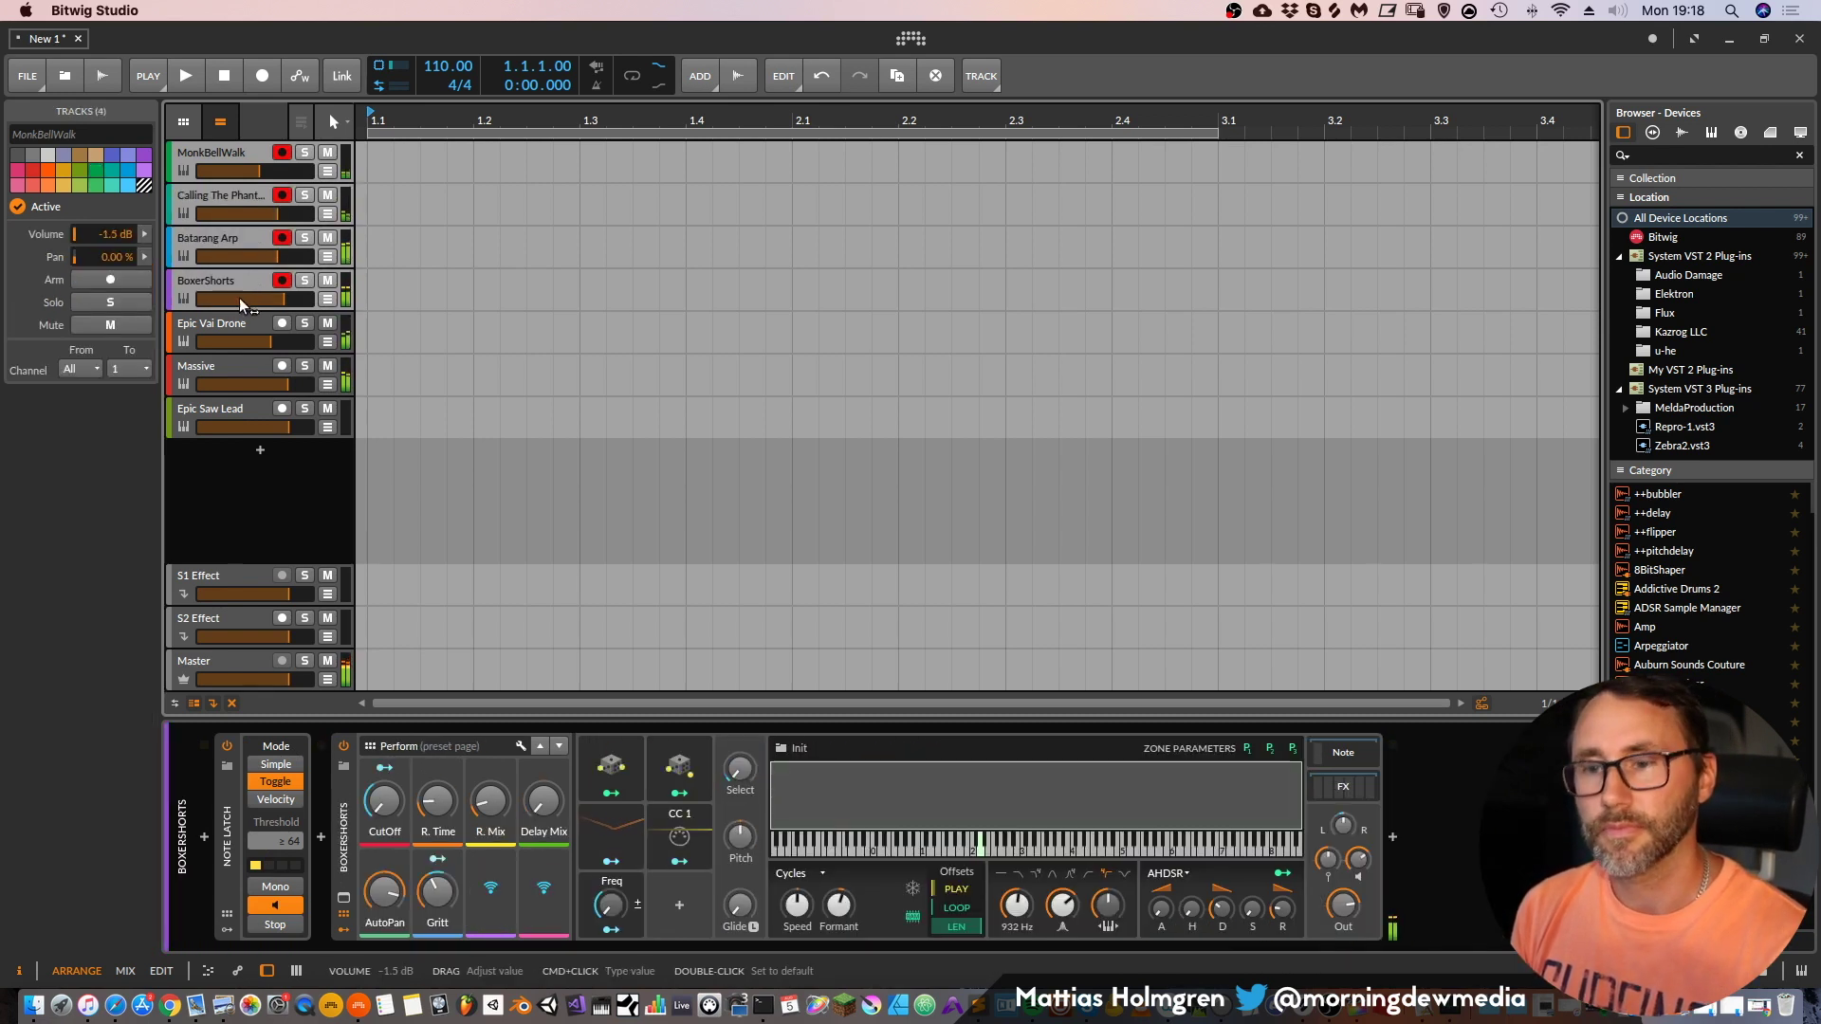